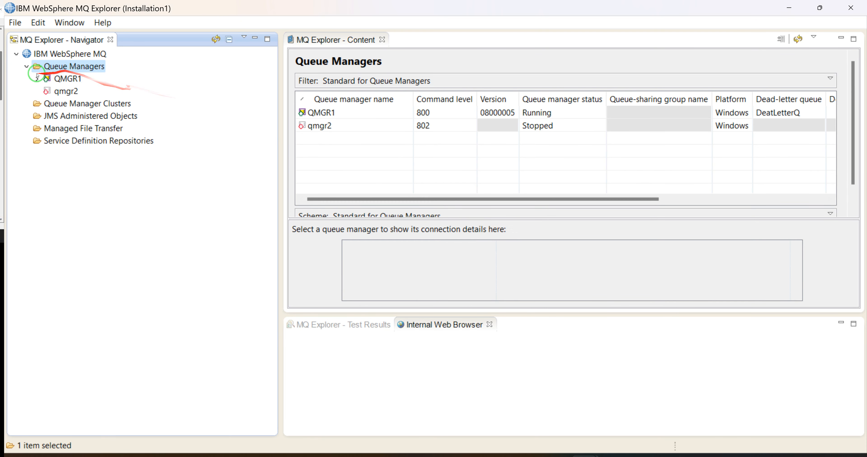
- Expand QMGR1 under Queue Managers and review its queues, selecting Input2 and receiverQ in the list
{"action": "left_click", "coordinate": [27, 68]}
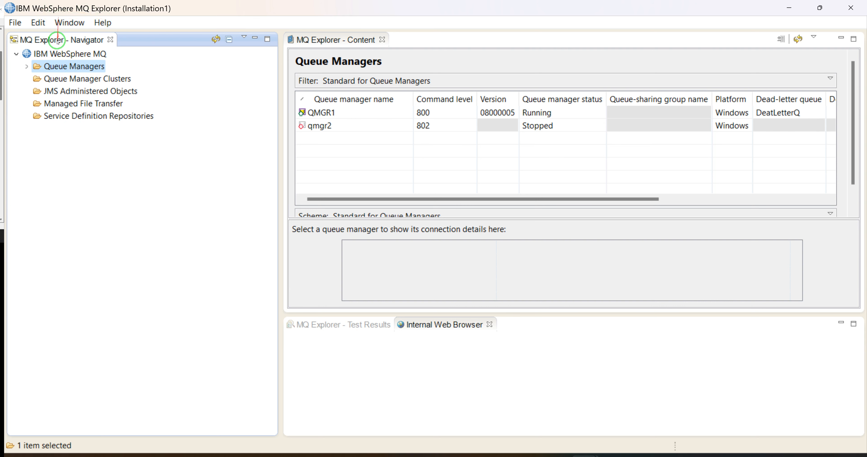
{"action": "left_click", "coordinate": [26, 68]}
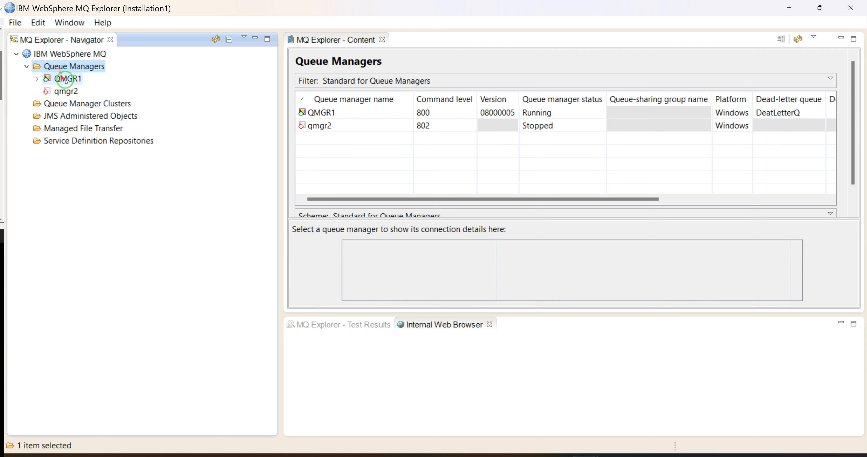
{"action": "left_click", "coordinate": [37, 79]}
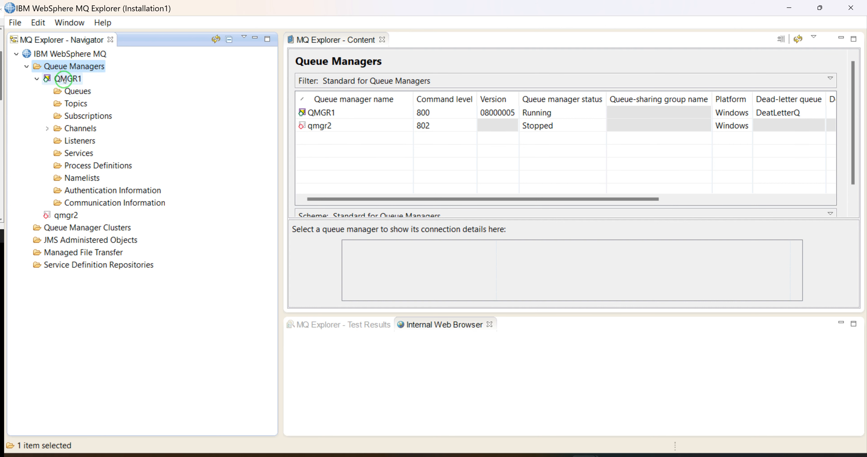
{"action": "left_click", "coordinate": [71, 91]}
{"action": "left_click", "coordinate": [321, 125]}
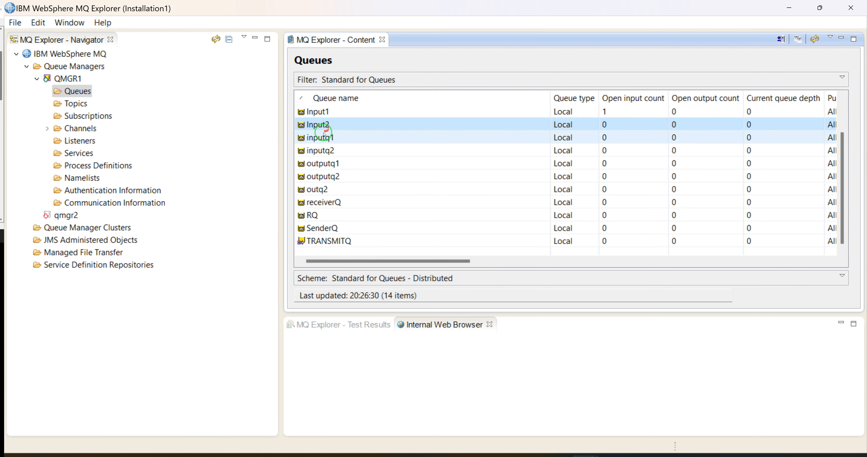
{"action": "left_click", "coordinate": [321, 202]}
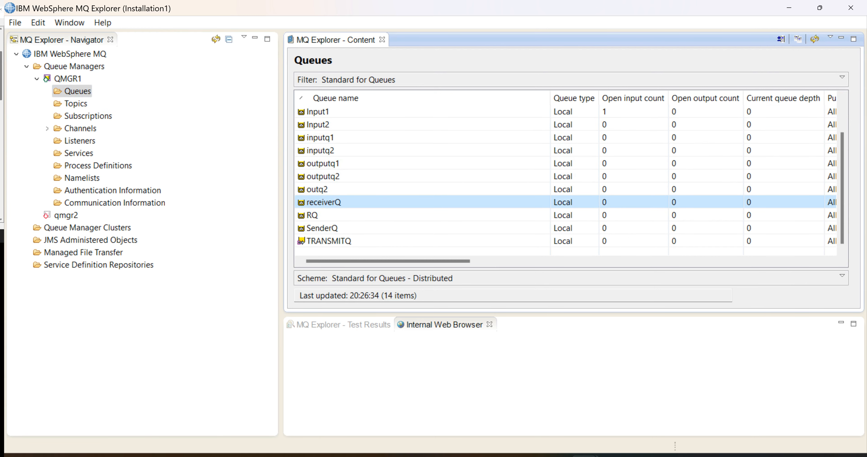
- Return to the Queue Managers overview and examine the actions available for the Queue Managers folder
{"action": "left_click", "coordinate": [78, 92]}
{"action": "left_click", "coordinate": [71, 68]}
{"action": "right_click", "coordinate": [73, 66]}
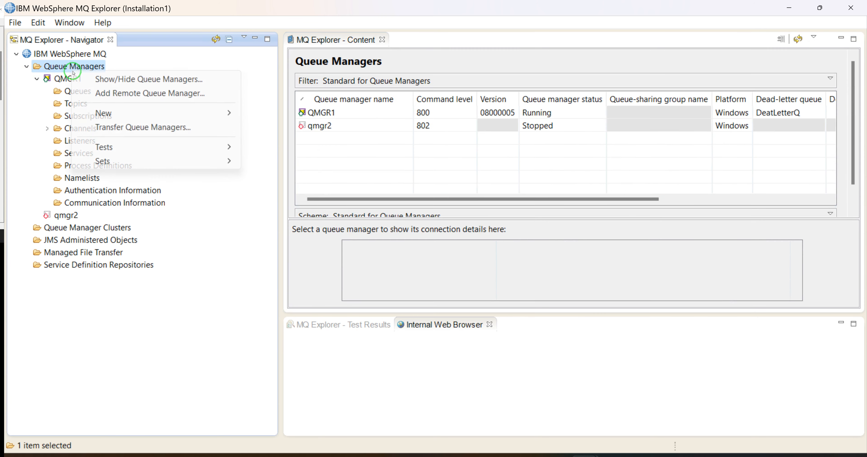
{"action": "right_click", "coordinate": [51, 63]}
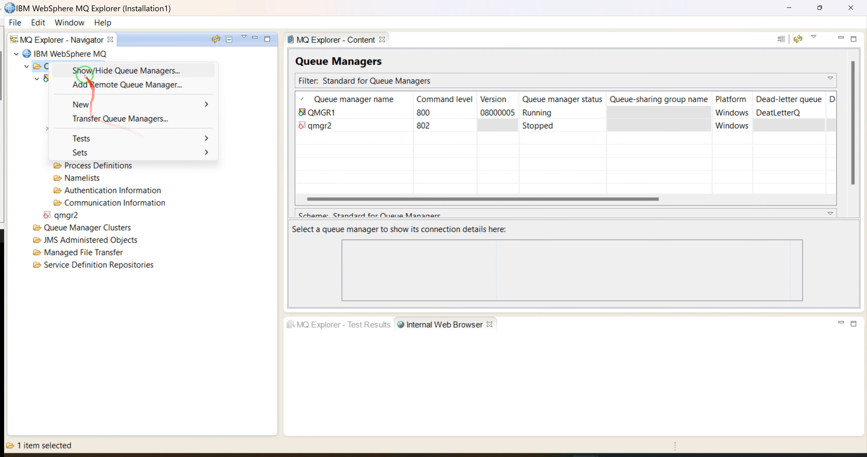
{"action": "left_click", "coordinate": [43, 94]}
- Open the properties of queue manager QMGR1, review the General page, and close the dialog
{"action": "right_click", "coordinate": [69, 81]}
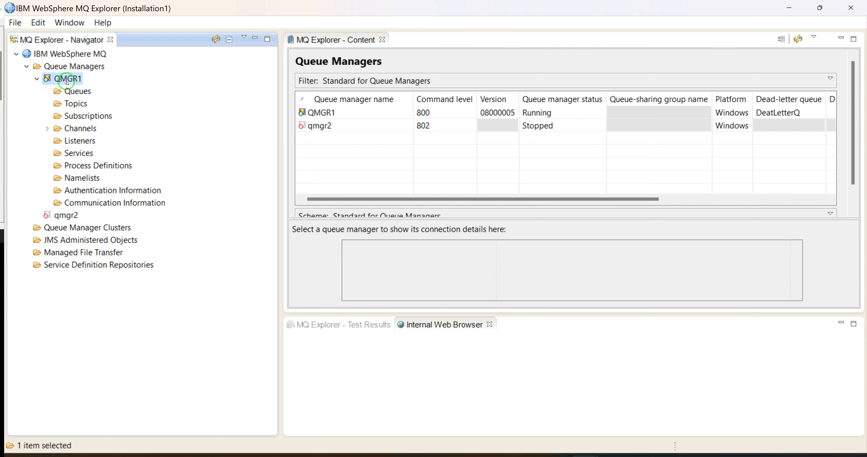
{"action": "left_click", "coordinate": [108, 273]}
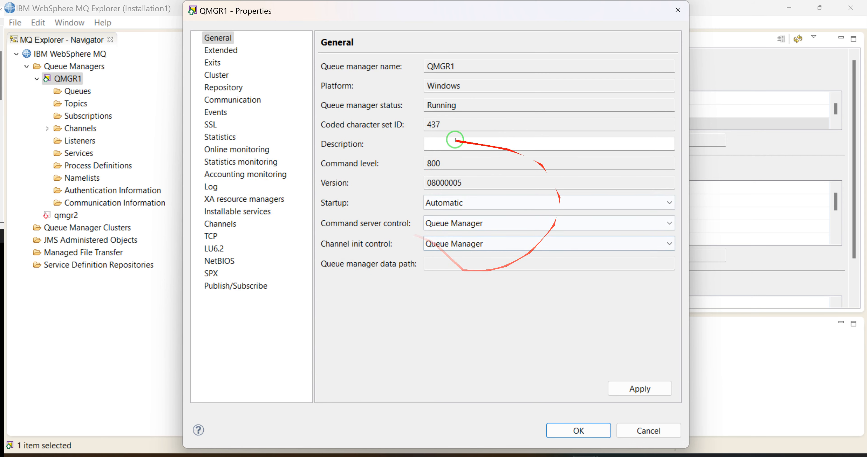
{"action": "left_click", "coordinate": [678, 11]}
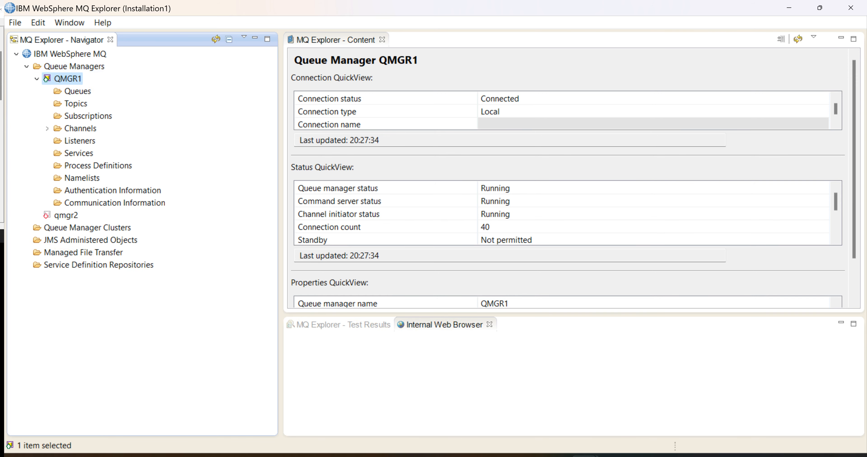
- Switch to the IBM MQ developer's guide in the browser, find the Major Calls section and highlight its heading
{"action": "key", "text": "alt+Tab"}
{"action": "left_click", "coordinate": [325, 13]}
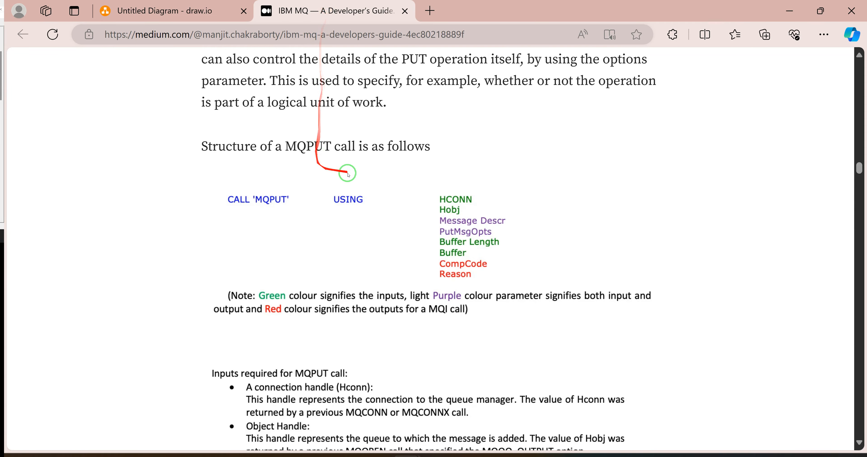
{"action": "scroll", "coordinate": [349, 175], "scroll_direction": "up", "scroll_amount": 20}
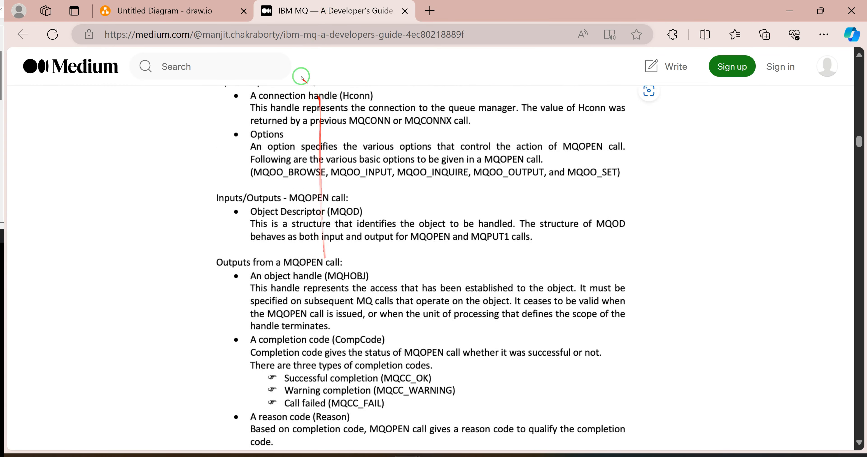
{"action": "scroll", "coordinate": [302, 78], "scroll_direction": "up", "scroll_amount": 1}
{"action": "left_click", "coordinate": [173, 35]}
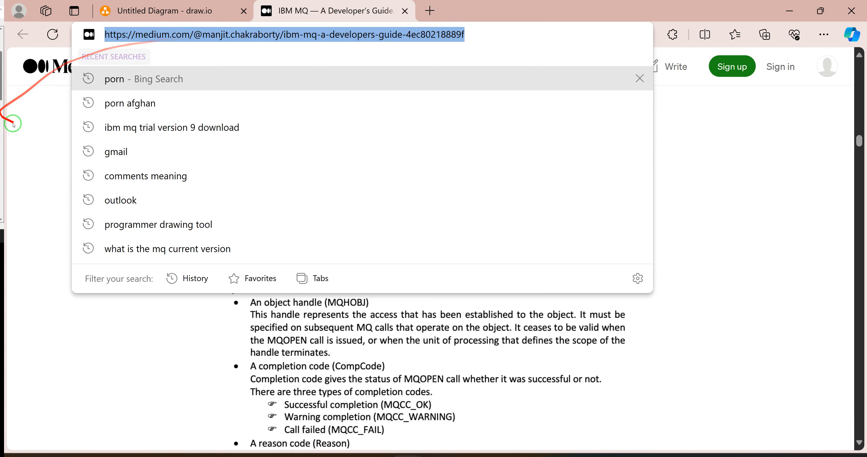
{"action": "left_click", "coordinate": [300, 229]}
{"action": "scroll", "coordinate": [319, 235], "scroll_direction": "up", "scroll_amount": 10}
{"action": "scroll", "coordinate": [343, 241], "scroll_direction": "up", "scroll_amount": 15}
{"action": "scroll", "coordinate": [318, 248], "scroll_direction": "up", "scroll_amount": 10}
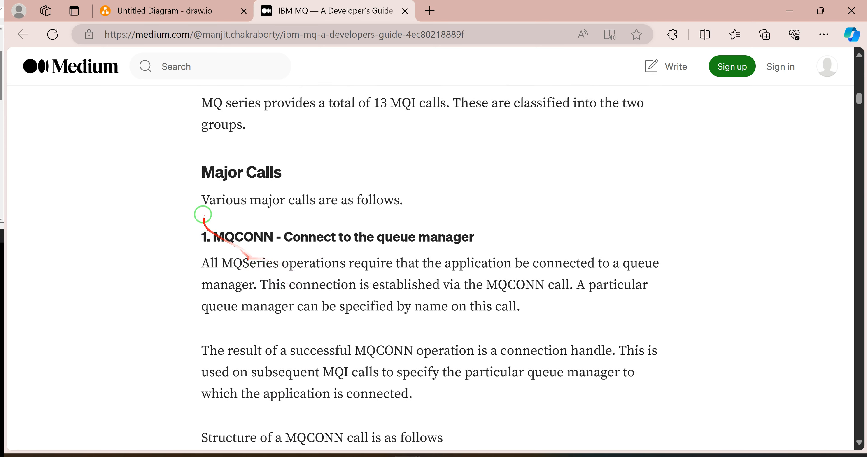
{"action": "left_click_drag", "start_coordinate": [201, 171], "coordinate": [282, 174]}
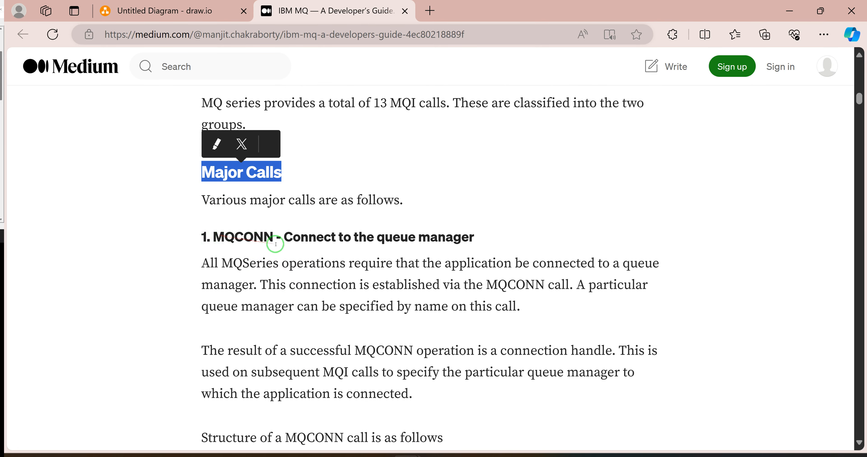
- Read the guide's Messaging, Queuing and Message Queuing Interface (MQI) sections, highlighting the Queuing heading
{"action": "scroll", "coordinate": [342, 244], "scroll_direction": "up", "scroll_amount": 7}
{"action": "scroll", "coordinate": [286, 254], "scroll_direction": "up", "scroll_amount": 3}
{"action": "scroll", "coordinate": [226, 199], "scroll_direction": "up", "scroll_amount": 4}
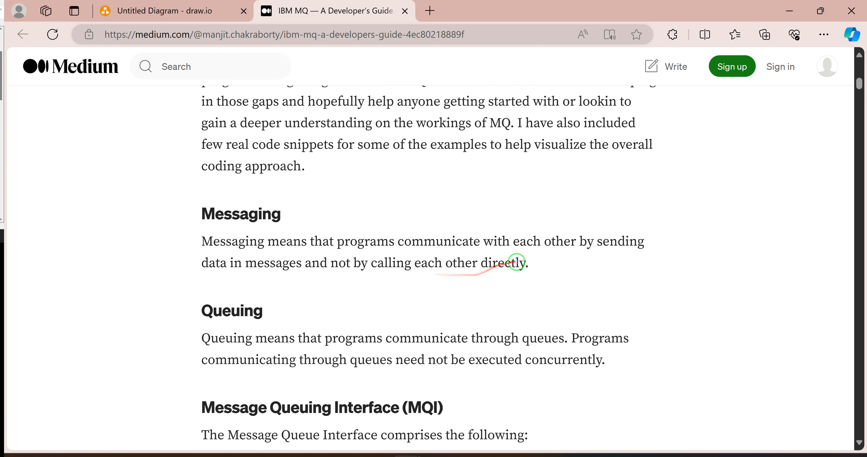
{"action": "scroll", "coordinate": [271, 278], "scroll_direction": "down", "scroll_amount": 1}
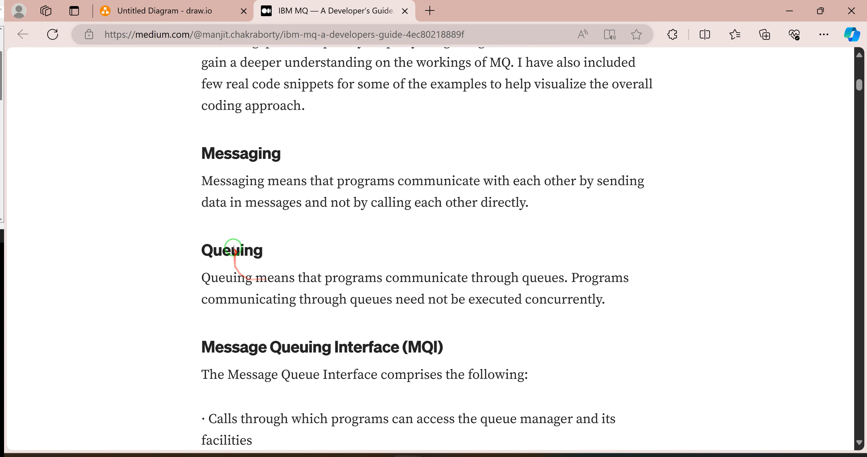
{"action": "double_click", "coordinate": [234, 249]}
{"action": "scroll", "coordinate": [349, 212], "scroll_direction": "down", "scroll_amount": 2}
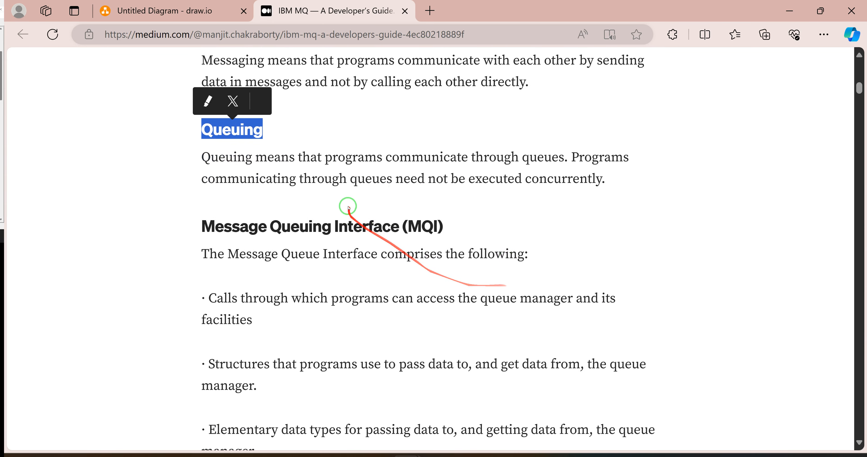
{"action": "scroll", "coordinate": [316, 207], "scroll_direction": "down", "scroll_amount": 1}
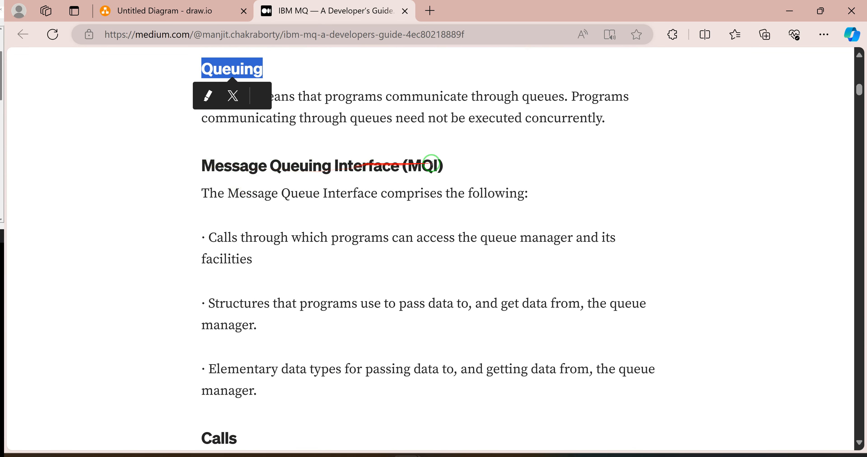
- Read the guide's Calls section and the MQCONN call structure, highlighting the Calls and MQCONN headings
{"action": "scroll", "coordinate": [303, 235], "scroll_direction": "down", "scroll_amount": 3}
{"action": "double_click", "coordinate": [220, 253]}
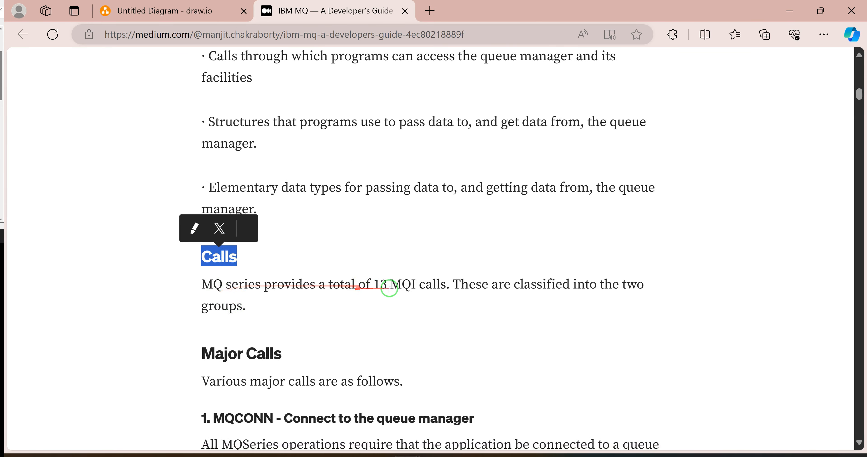
{"action": "scroll", "coordinate": [404, 297], "scroll_direction": "down", "scroll_amount": 1}
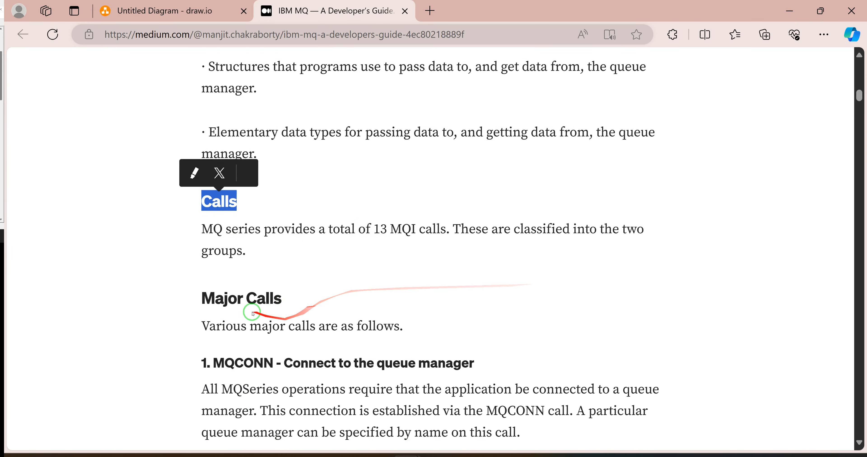
{"action": "scroll", "coordinate": [242, 337], "scroll_direction": "down", "scroll_amount": 2}
{"action": "double_click", "coordinate": [245, 236]}
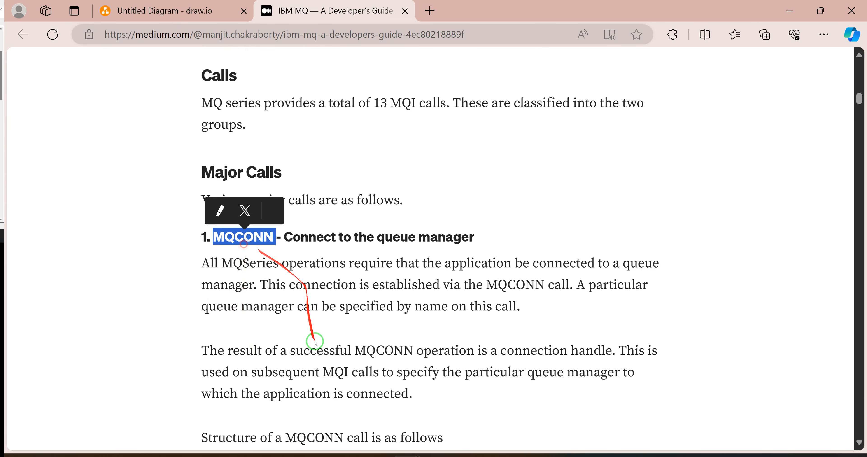
{"action": "scroll", "coordinate": [320, 356], "scroll_direction": "down", "scroll_amount": 4}
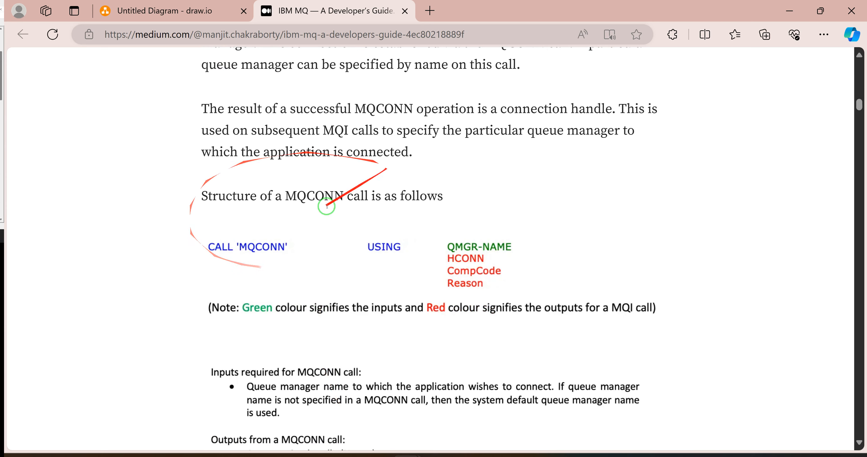
- Switch to the draw.io diagram and examine Queue Manager 1, its local queue and the queue type notes beneath it
{"action": "left_click", "coordinate": [178, 18]}
{"action": "left_click", "coordinate": [303, 228]}
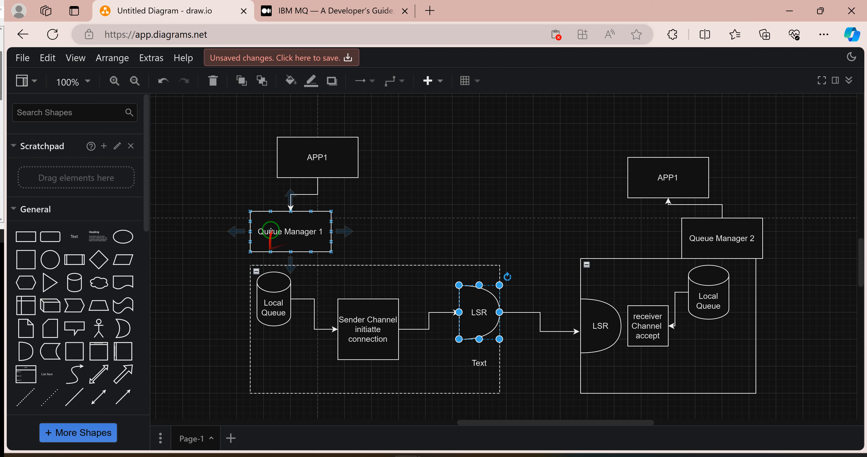
{"action": "left_click", "coordinate": [273, 305]}
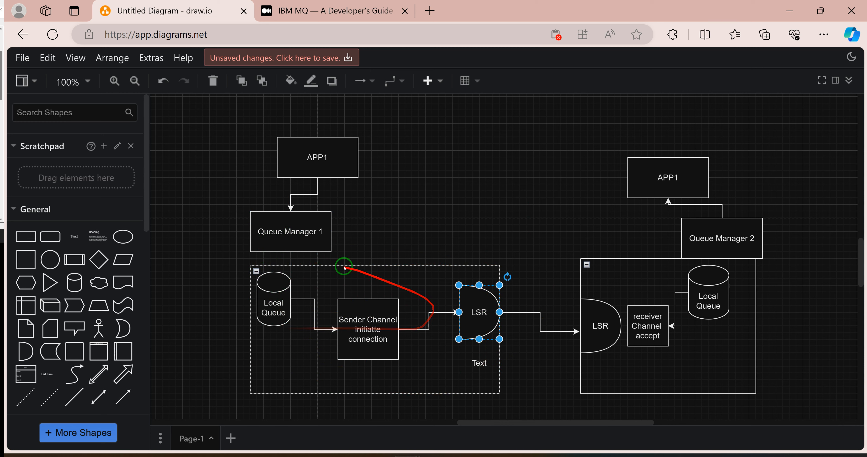
{"action": "left_click", "coordinate": [268, 241]}
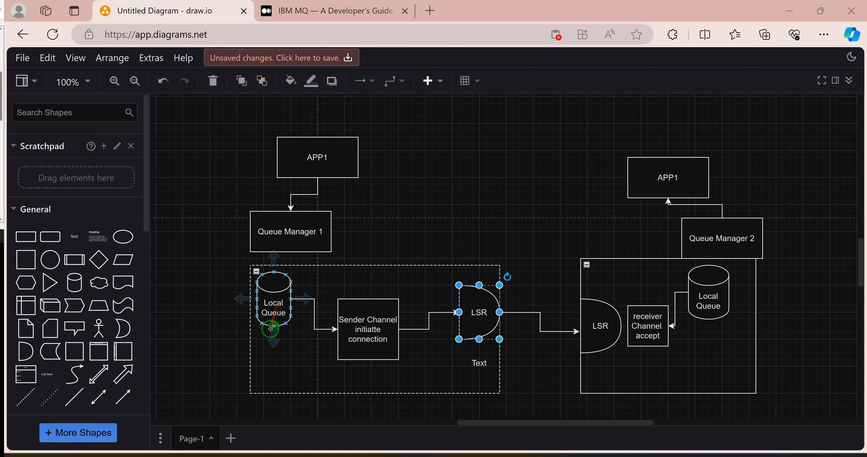
{"action": "scroll", "coordinate": [275, 300], "scroll_direction": "down", "scroll_amount": 3}
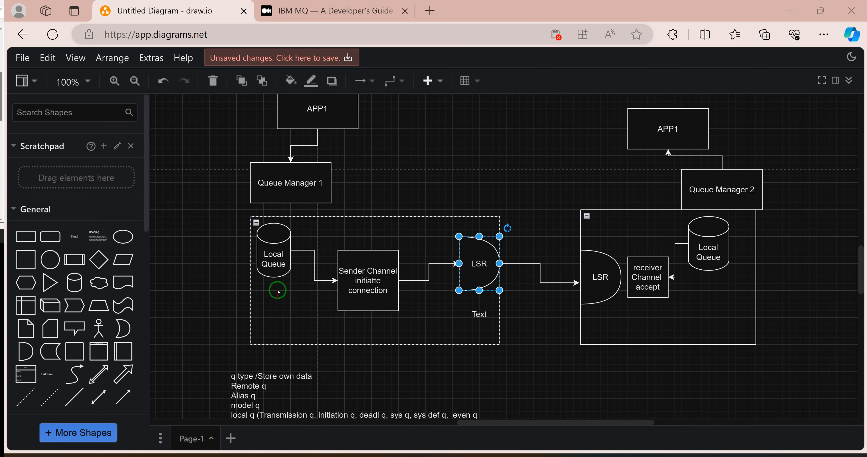
{"action": "scroll", "coordinate": [271, 254], "scroll_direction": "down", "scroll_amount": 3}
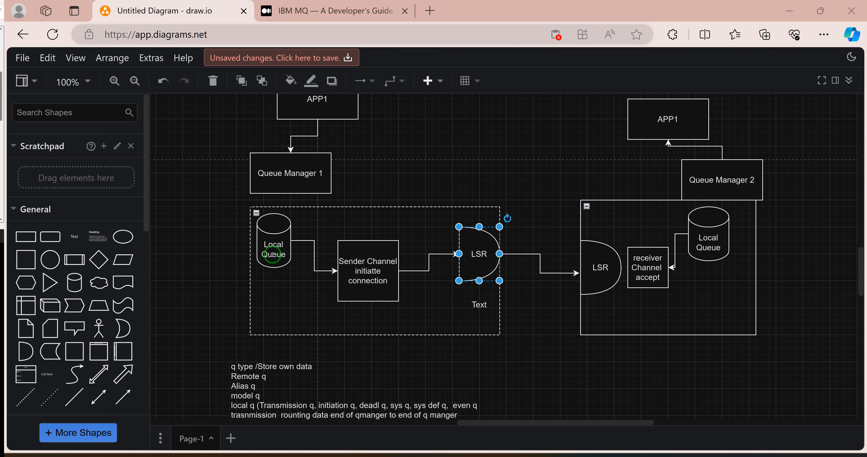
{"action": "left_click", "coordinate": [249, 331]}
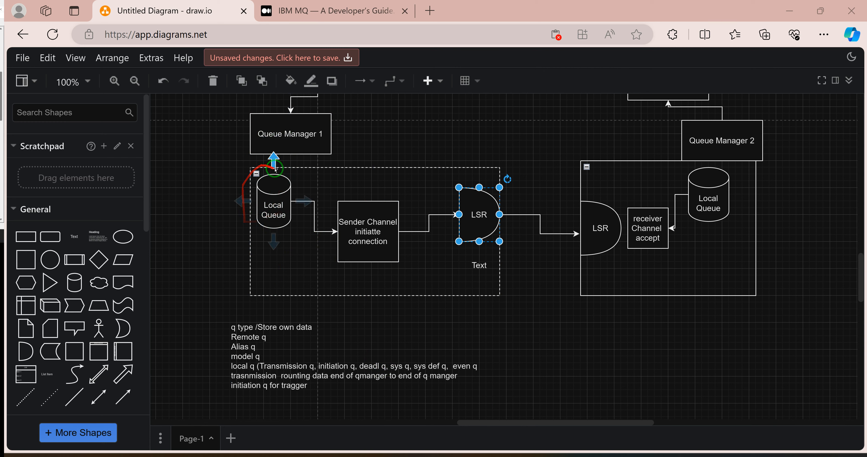
{"action": "scroll", "coordinate": [302, 231], "scroll_direction": "up", "scroll_amount": 3}
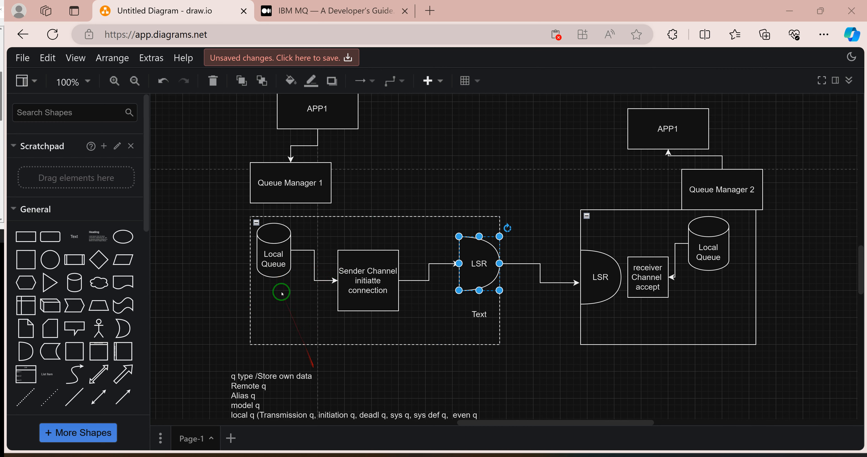
{"action": "mouse_move", "coordinate": [343, 183]}
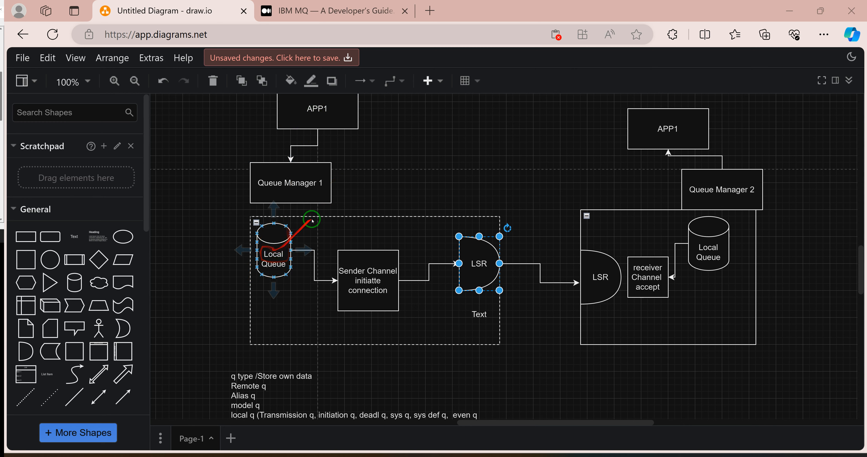
{"action": "scroll", "coordinate": [275, 276], "scroll_direction": "down", "scroll_amount": 2}
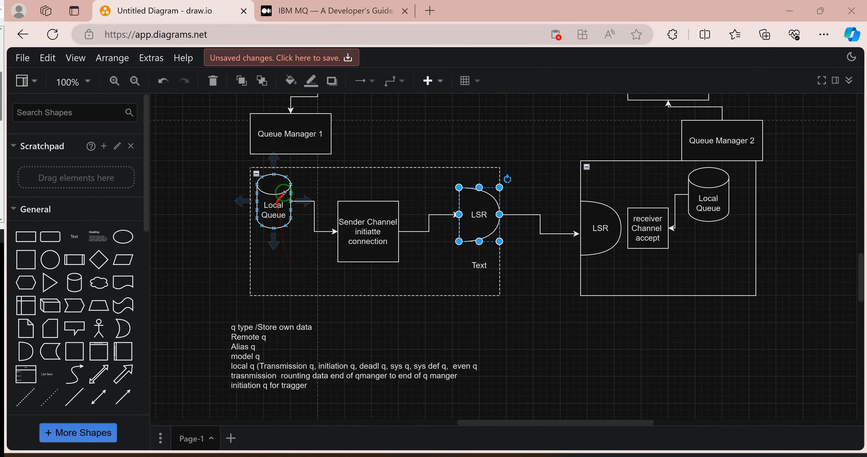
{"action": "scroll", "coordinate": [315, 151], "scroll_direction": "up", "scroll_amount": 4}
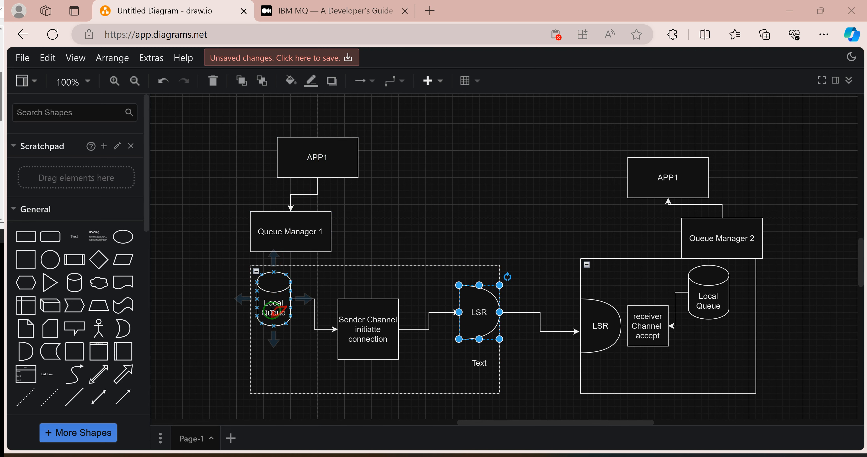
{"action": "scroll", "coordinate": [272, 266], "scroll_direction": "down", "scroll_amount": 2}
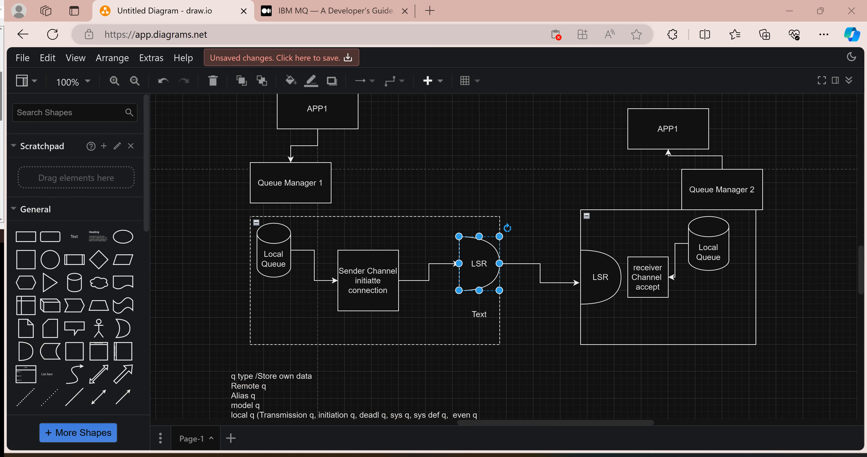
- Switch back to IBM WebSphere MQ Explorer
{"action": "key", "text": "alt+Tab"}
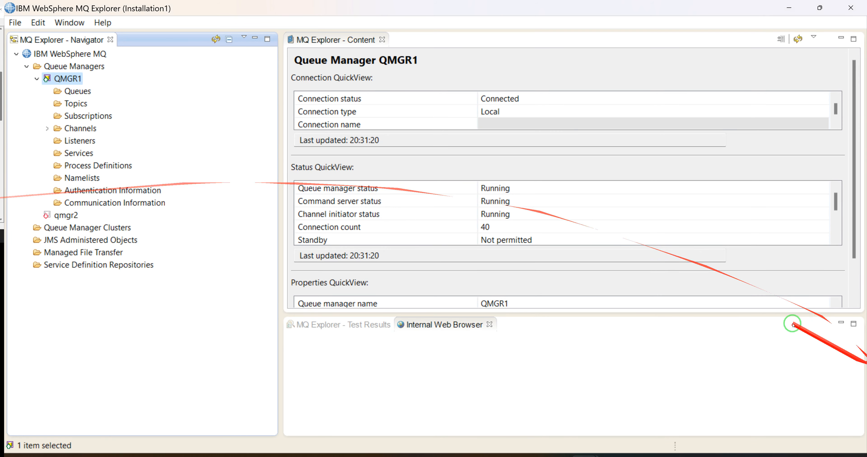
- Show the queues of QMGR1 and look through the list, selecting the DeatLetterQ queue
{"action": "left_click", "coordinate": [66, 91]}
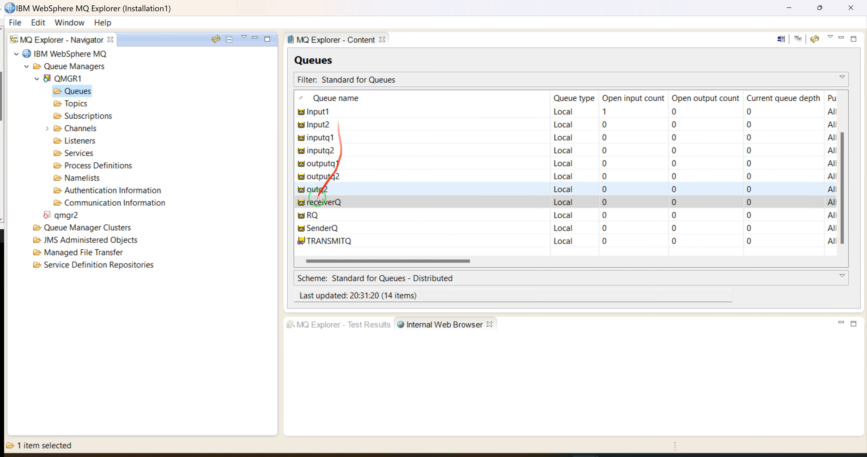
{"action": "scroll", "coordinate": [323, 192], "scroll_direction": "up", "scroll_amount": 2}
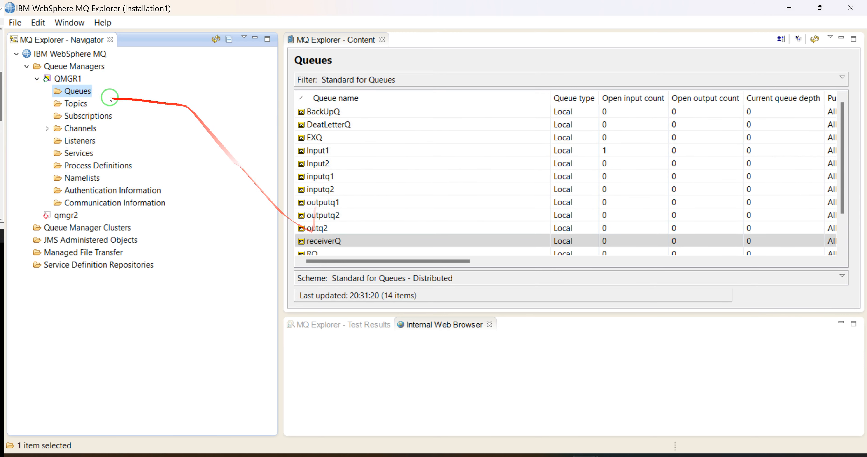
{"action": "scroll", "coordinate": [340, 230], "scroll_direction": "down", "scroll_amount": 1}
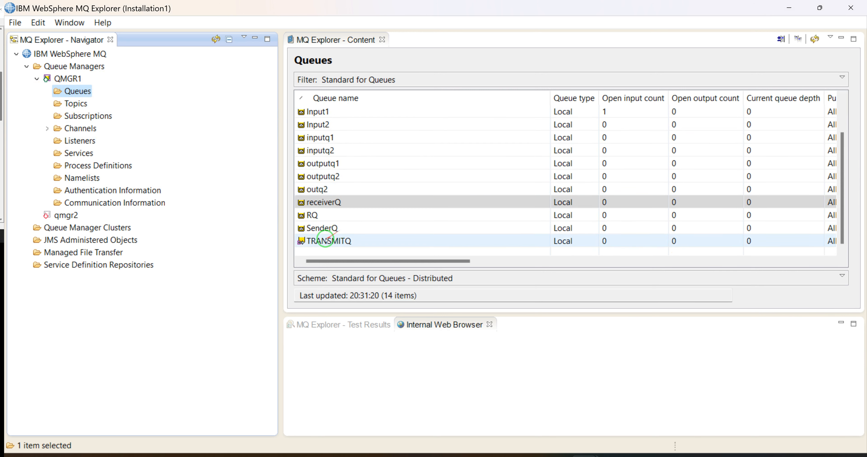
{"action": "scroll", "coordinate": [344, 215], "scroll_direction": "up", "scroll_amount": 1}
{"action": "left_click", "coordinate": [309, 130]}
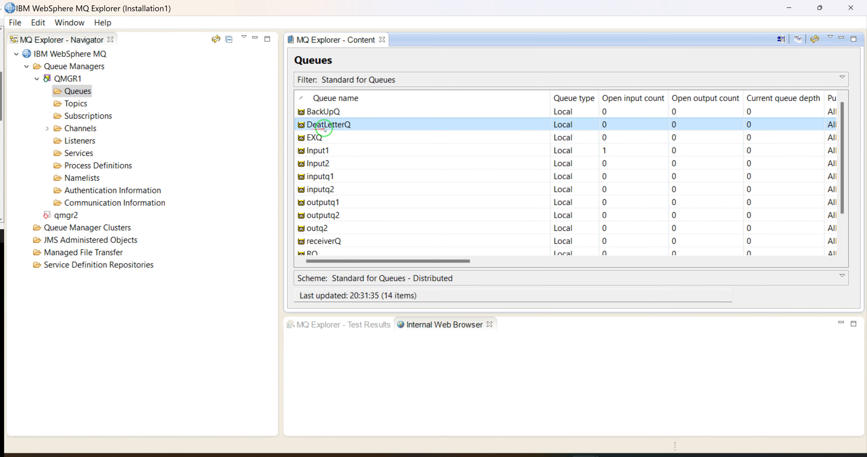
- View QMGR1's general and extended properties, inspect the dead-letter queue choices, and close the dialogs without changing anything
{"action": "right_click", "coordinate": [82, 68]}
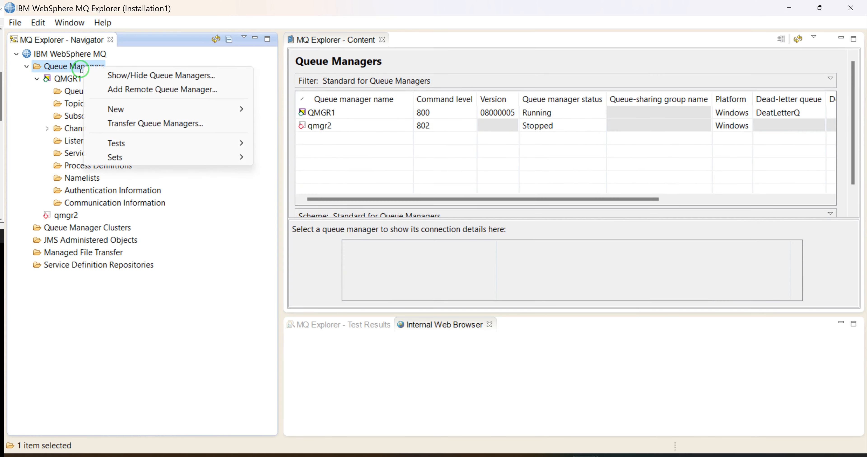
{"action": "left_click", "coordinate": [76, 92]}
{"action": "right_click", "coordinate": [69, 79]}
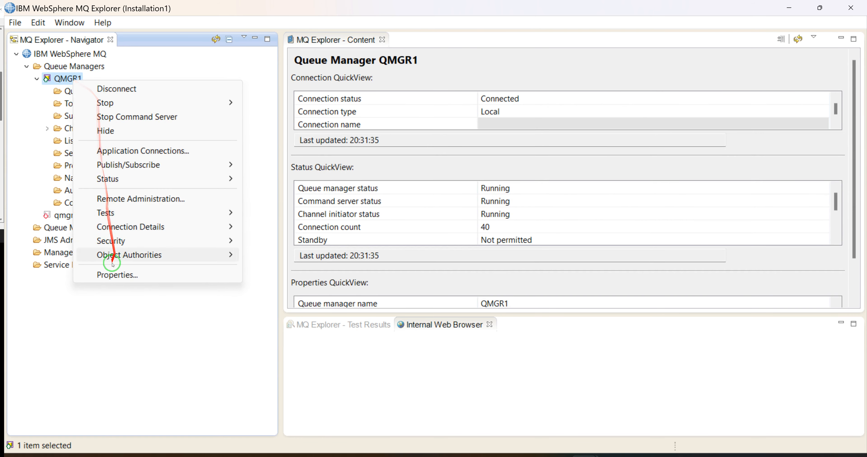
{"action": "left_click", "coordinate": [129, 275]}
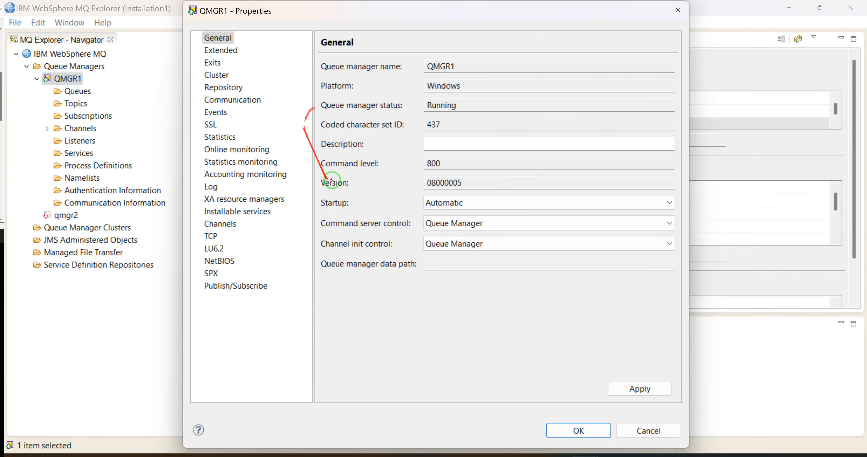
{"action": "left_click", "coordinate": [221, 51]}
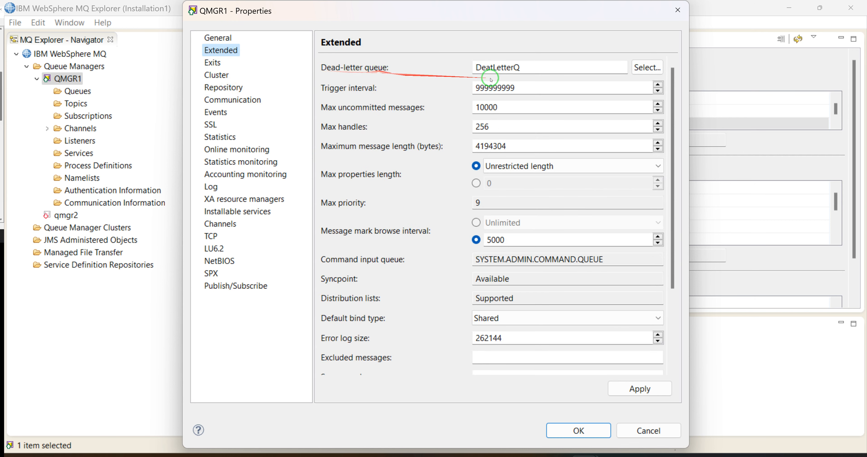
{"action": "left_click", "coordinate": [648, 68]}
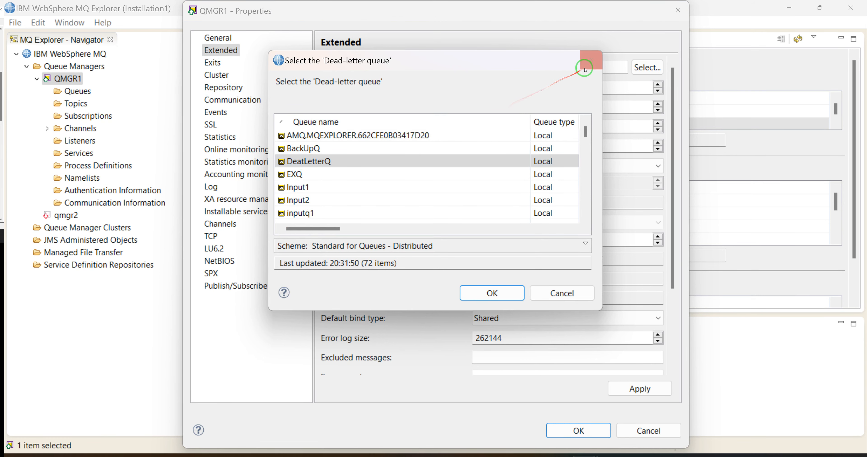
{"action": "left_click", "coordinate": [591, 59]}
{"action": "left_click", "coordinate": [679, 14]}
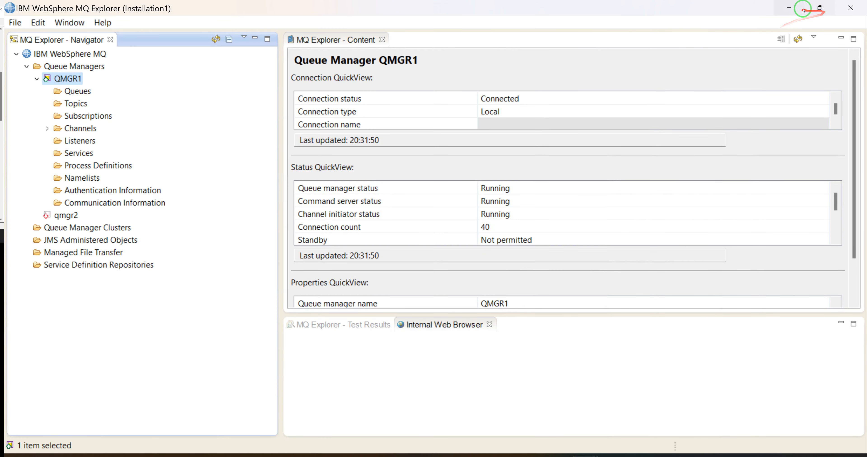
- Return to the draw.io diagram and examine the queue type notes beneath Queue Manager 1's box
{"action": "left_click", "coordinate": [790, 8]}
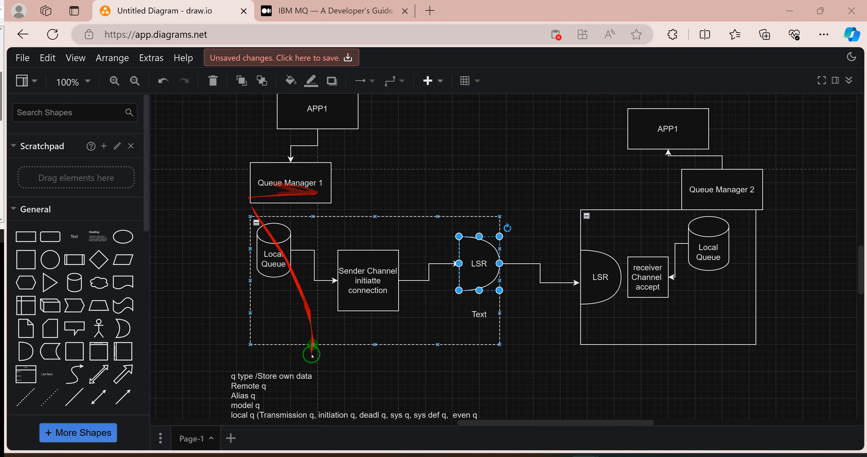
{"action": "scroll", "coordinate": [271, 339], "scroll_direction": "down", "scroll_amount": 1}
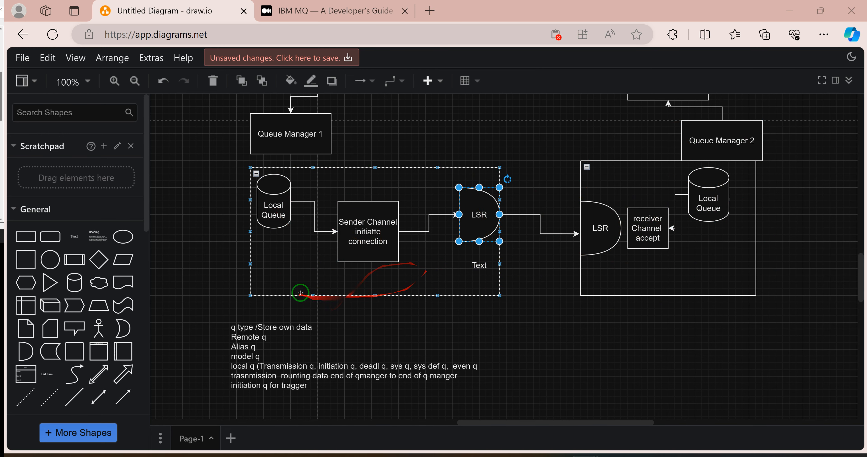
{"action": "scroll", "coordinate": [305, 304], "scroll_direction": "down", "scroll_amount": 2}
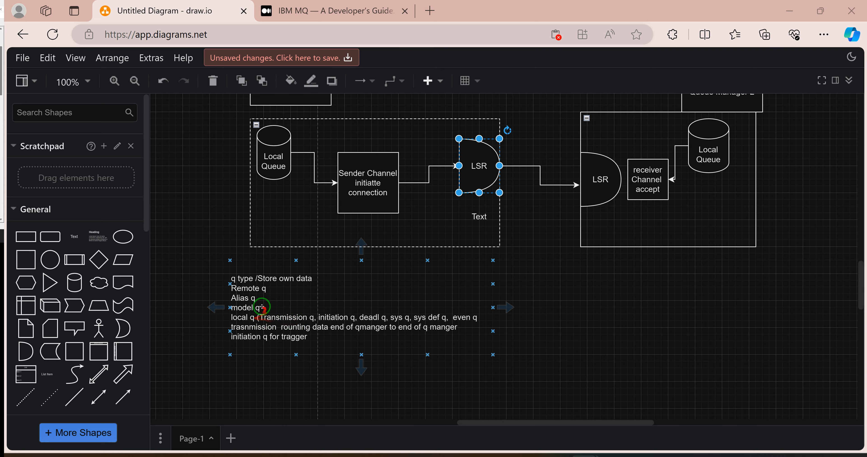
{"action": "scroll", "coordinate": [294, 324], "scroll_direction": "down", "scroll_amount": 3}
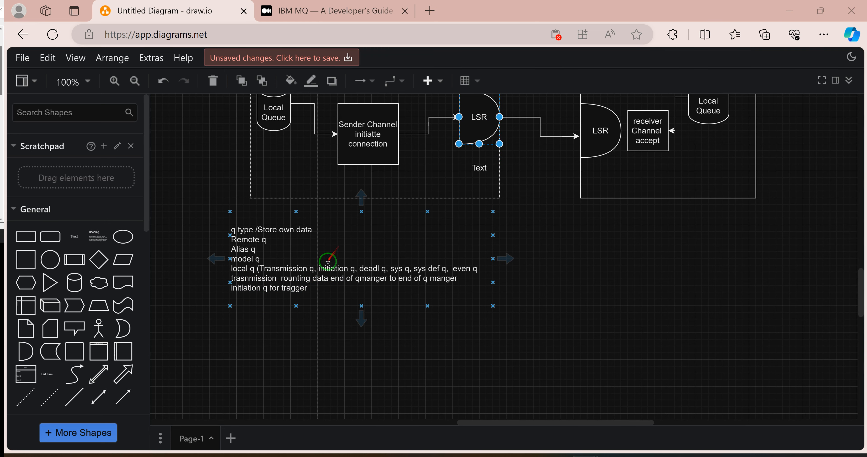
{"action": "scroll", "coordinate": [335, 253], "scroll_direction": "up", "scroll_amount": 5}
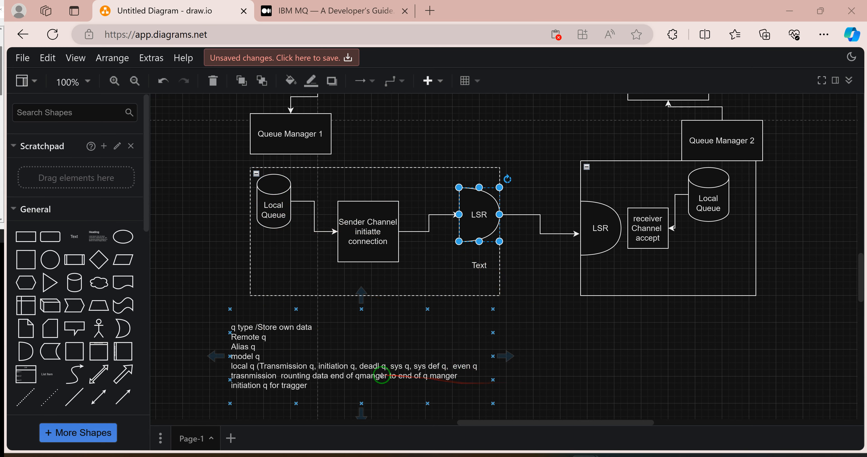
{"action": "scroll", "coordinate": [382, 375], "scroll_direction": "down", "scroll_amount": 2}
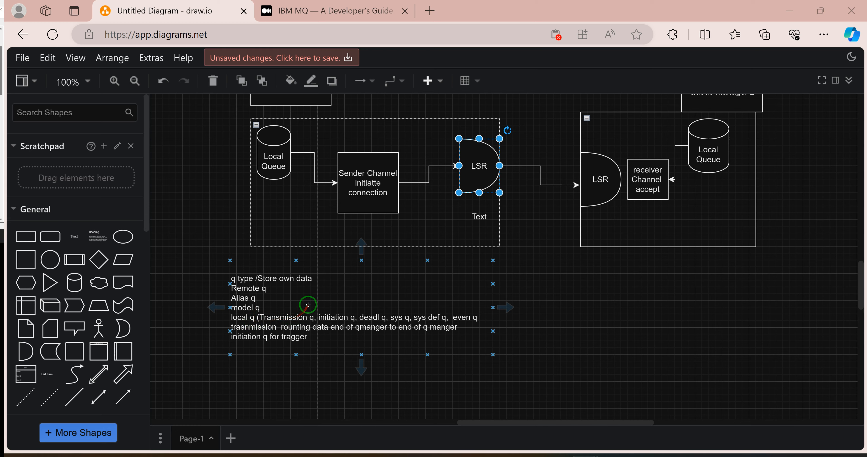
{"action": "scroll", "coordinate": [270, 302], "scroll_direction": "down", "scroll_amount": 1}
{"action": "scroll", "coordinate": [270, 302], "scroll_direction": "up", "scroll_amount": 1}
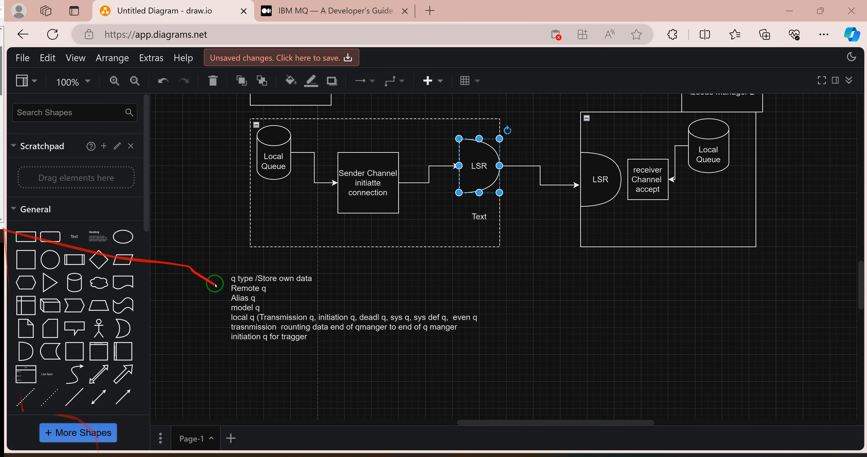
- Search Windows for "ibm", run IBM App Connect Enterprise Console 11.0.0.14 as administrator, and bring its window over the diagram
{"action": "left_click", "coordinate": [252, 455]}
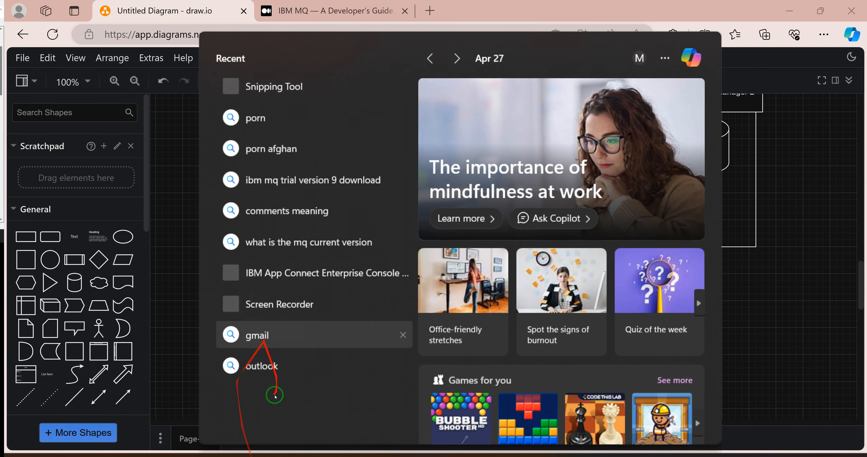
{"action": "type", "text": "mqs"}
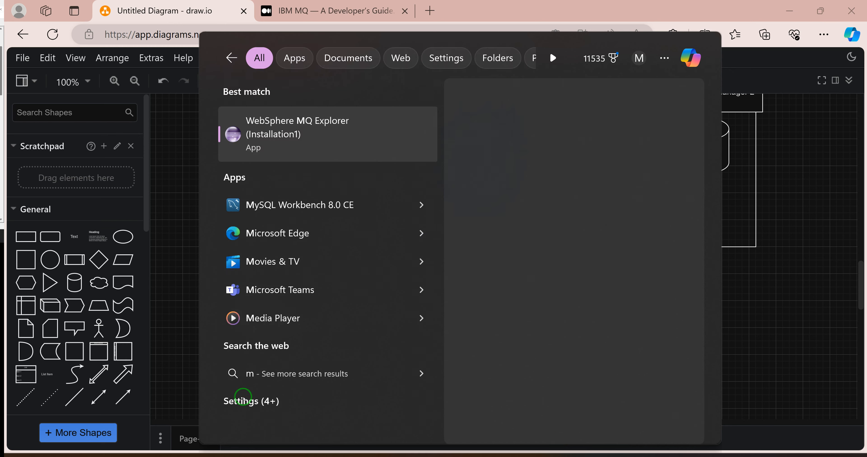
{"action": "key", "text": "BackSpace"}
{"action": "key", "text": "BackSpace"}
{"action": "key", "text": "BackSpace"}
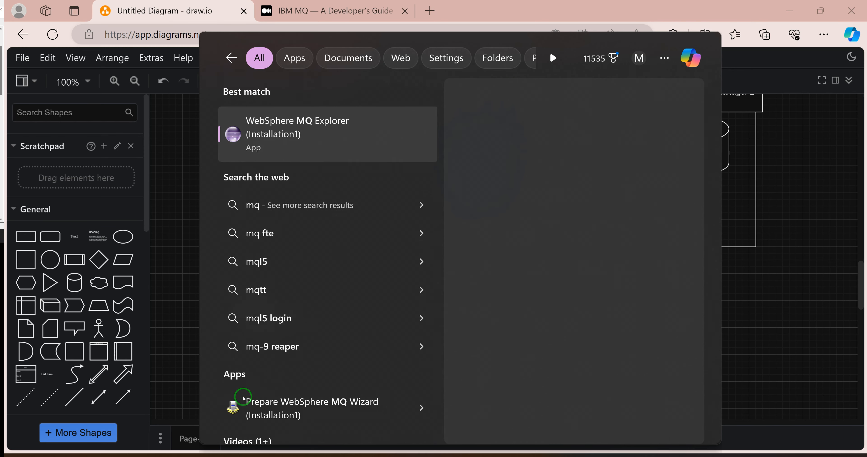
{"action": "type", "text": "ibm"}
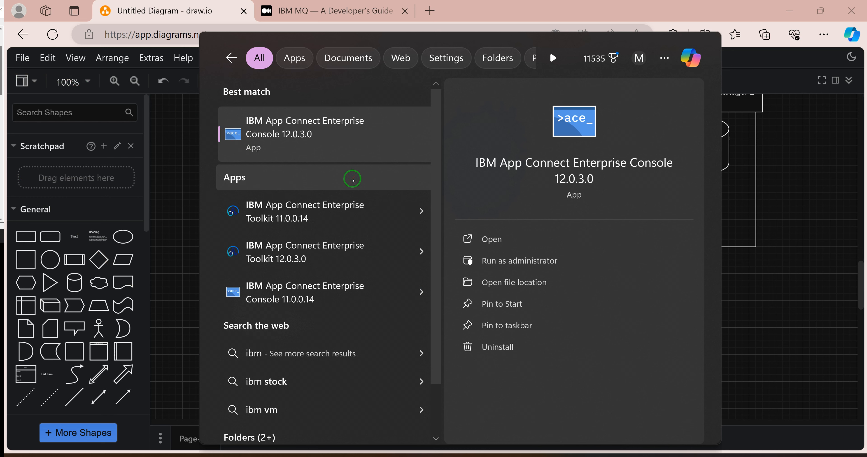
{"action": "left_click", "coordinate": [280, 298]}
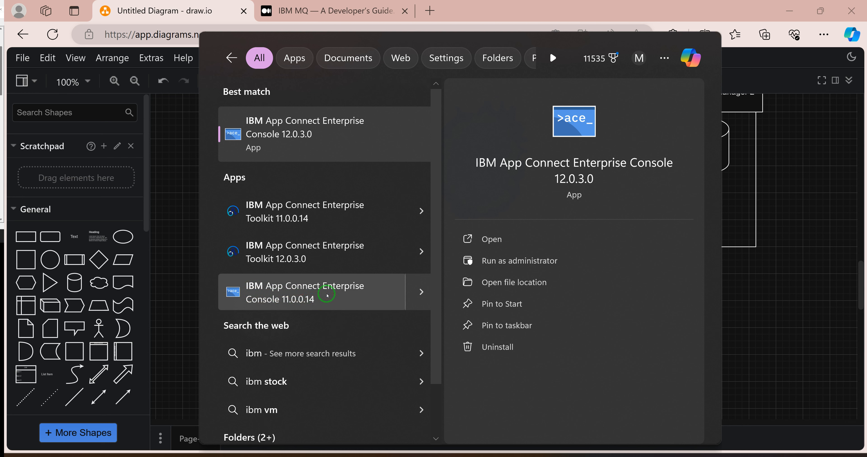
{"action": "right_click", "coordinate": [272, 298]}
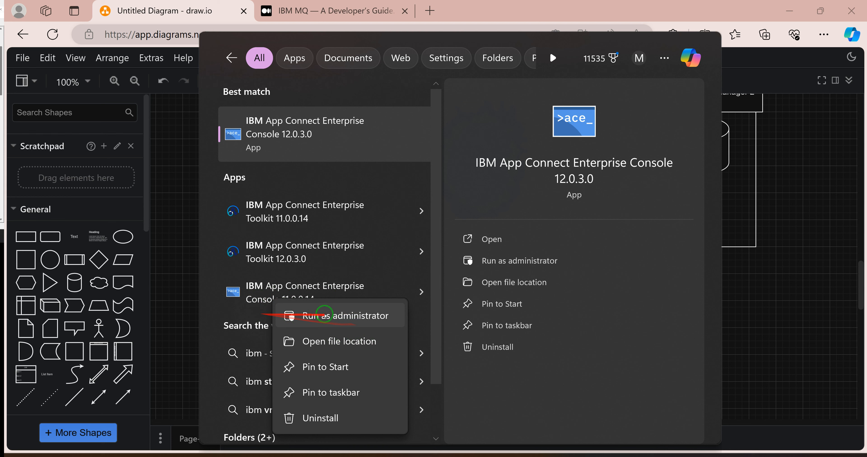
{"action": "left_click", "coordinate": [319, 318]}
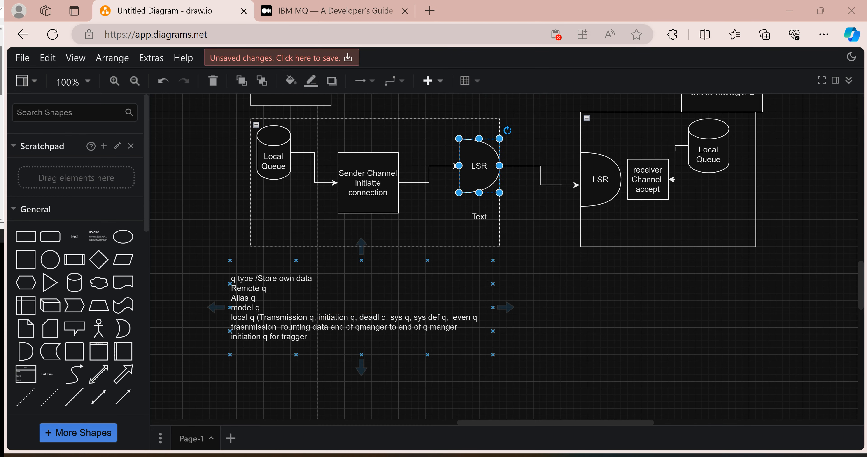
{"action": "mouse_move", "coordinate": [0, 121]}
{"action": "left_mouse_down"}
{"action": "mouse_move", "coordinate": [439, 124]}
{"action": "mouse_move", "coordinate": [447, 112]}
{"action": "left_mouse_up"}
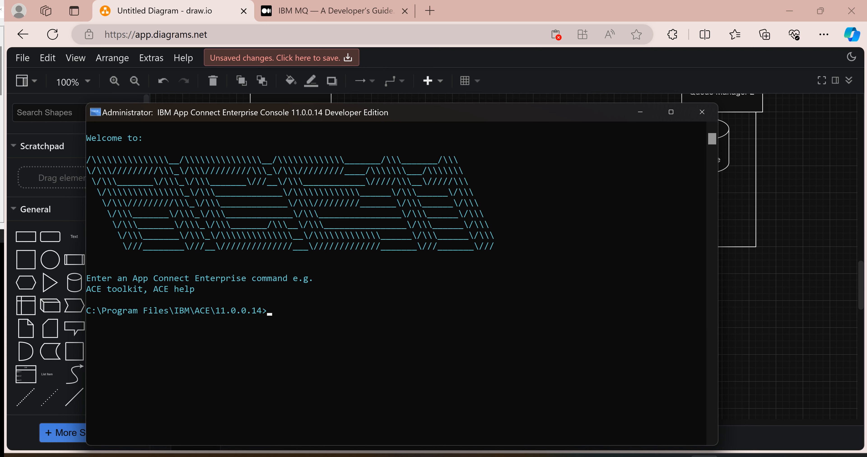
- Switch back to the draw.io diagram and bring the queue type notes into view
{"action": "left_click", "coordinate": [675, 456]}
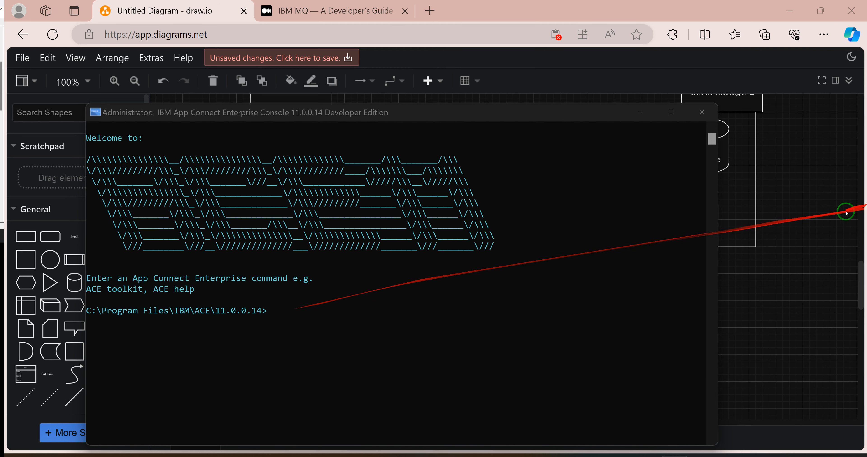
{"action": "left_click", "coordinate": [835, 217]}
{"action": "scroll", "coordinate": [263, 321], "scroll_direction": "down", "scroll_amount": 4}
{"action": "scroll", "coordinate": [226, 314], "scroll_direction": "up", "scroll_amount": 10}
{"action": "scroll", "coordinate": [337, 290], "scroll_direction": "down", "scroll_amount": 5}
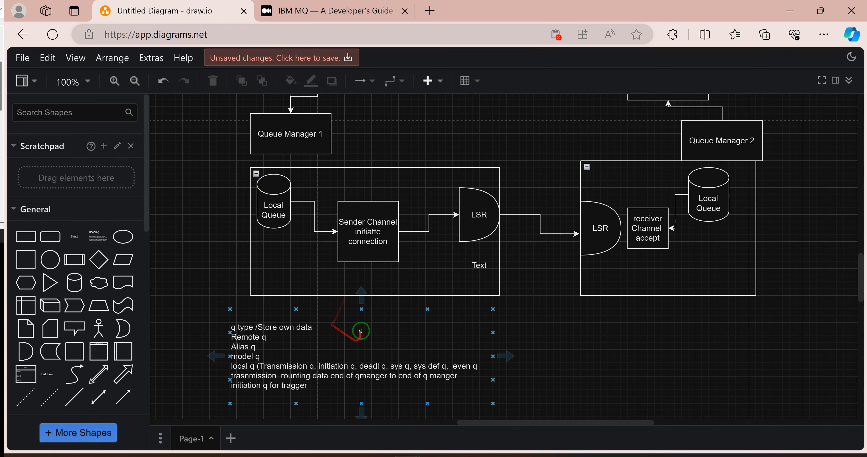
{"action": "left_click", "coordinate": [361, 329]}
{"action": "double_click", "coordinate": [258, 393]}
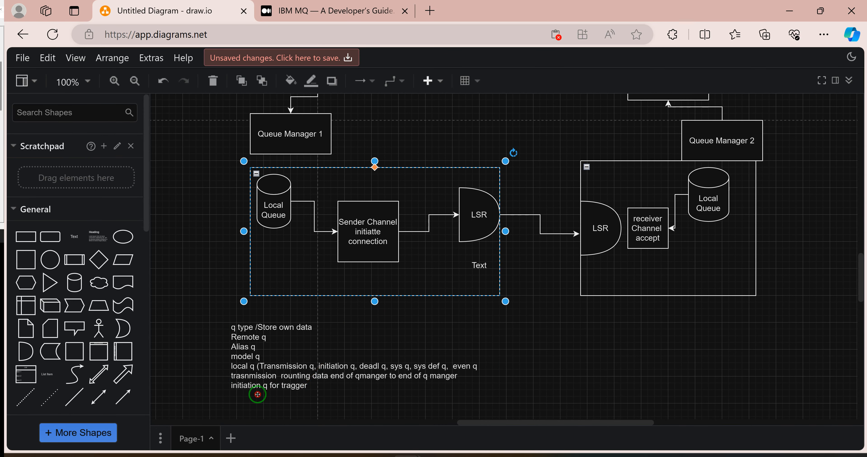
{"action": "double_click", "coordinate": [314, 389]}
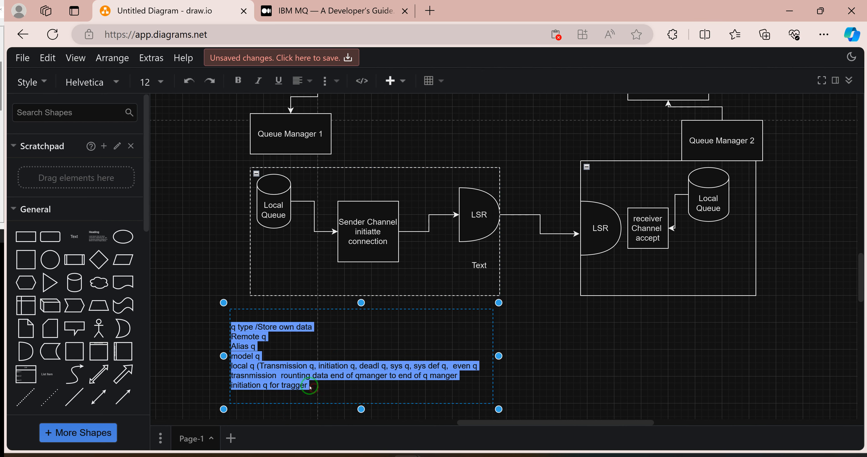
{"action": "left_click", "coordinate": [298, 284]}
- Add a text label reading "Control mqsc" just outside the Queue Manager 1 container, above the queue type notes
{"action": "left_click_drag", "start_coordinate": [71, 235], "coordinate": [209, 260]}
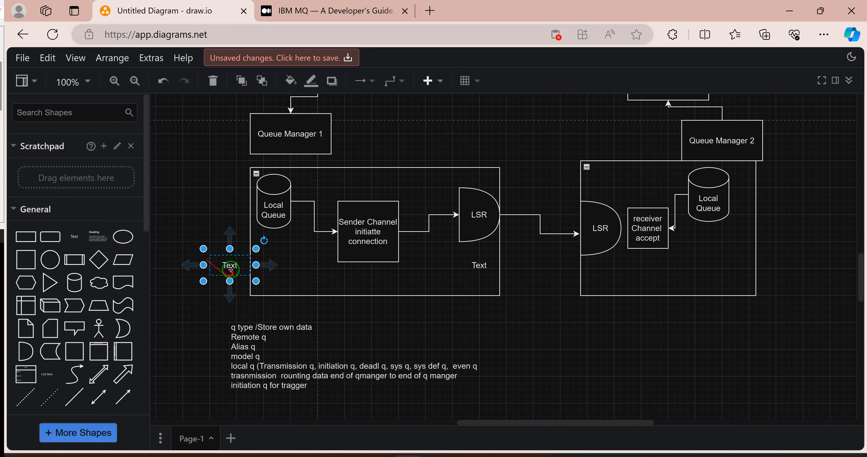
{"action": "double_click", "coordinate": [233, 268]}
{"action": "type", "text": "Control mgs"}
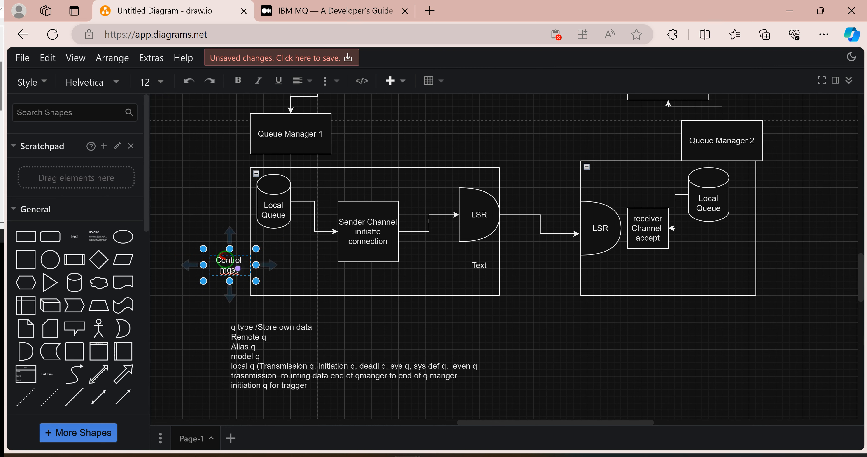
{"action": "type", "text": "c"}
{"action": "left_click", "coordinate": [201, 331]}
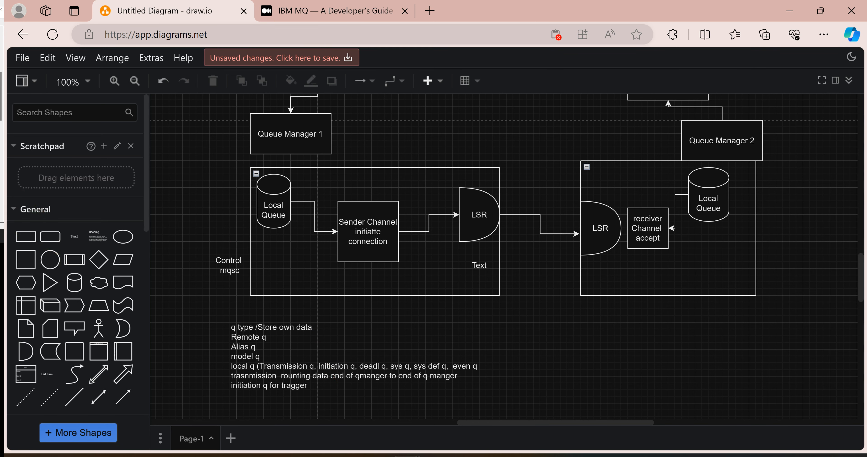
- Switch to the IBM App Connect Enterprise console and list the queue managers and their status with dspmq
{"action": "key", "text": "alt+Tab"}
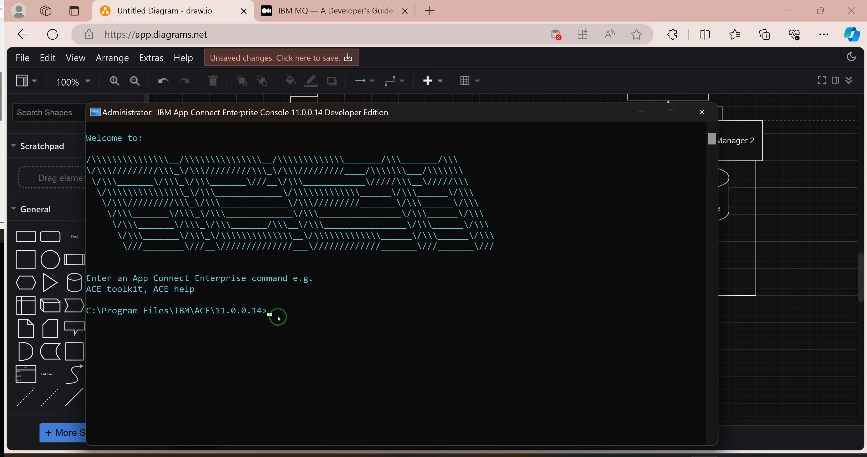
{"action": "type", "text": "dis"}
{"action": "key", "text": "BackSpace"}
{"action": "key", "text": "BackSpace"}
{"action": "type", "text": "dspmq"}
{"action": "key", "text": "Return"}
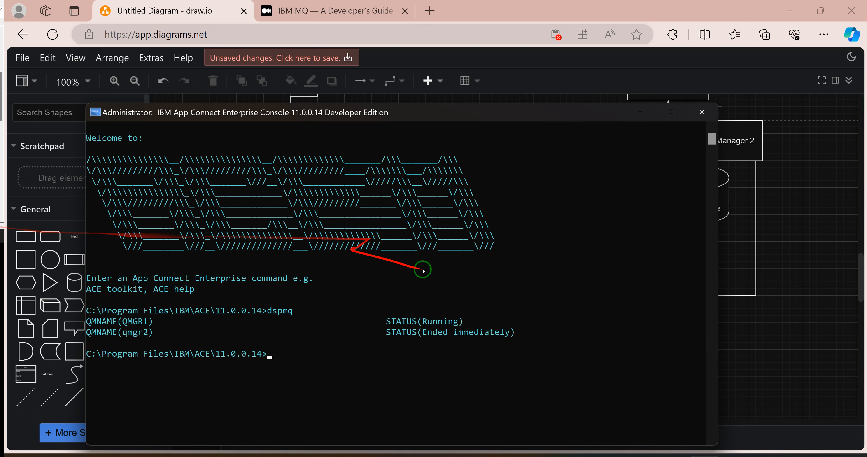
{"action": "left_click", "coordinate": [273, 356]}
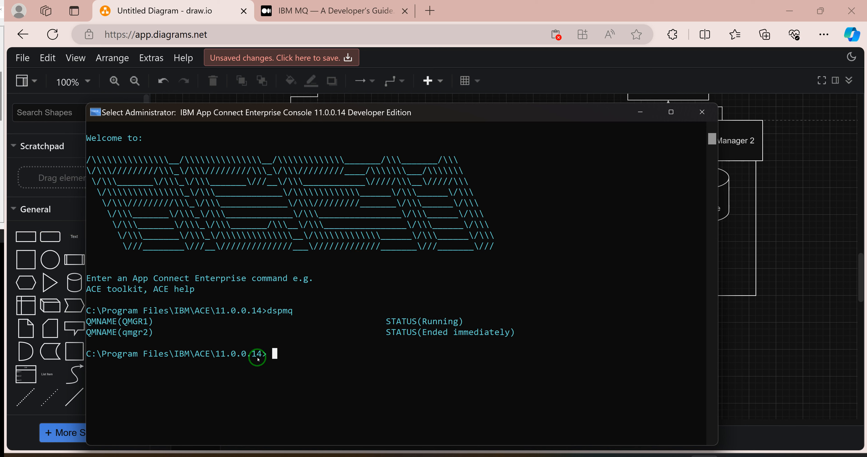
- Start the queue manager qmgr2 from the console with the strmqm command
{"action": "type", "text": "st"}
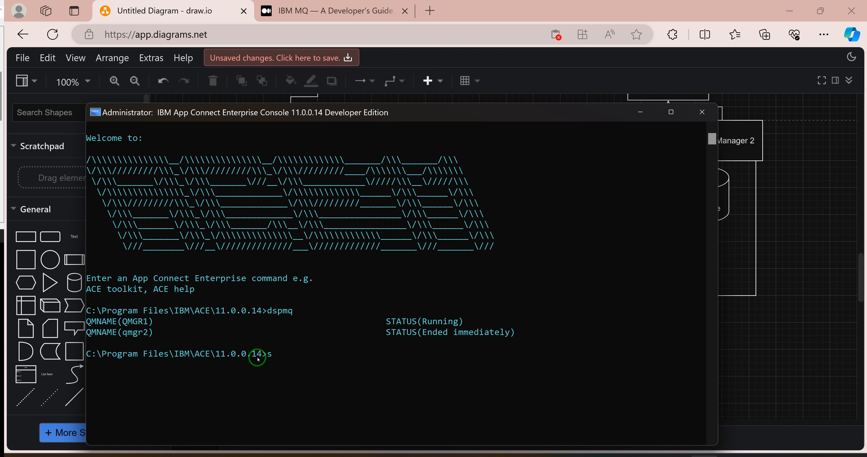
{"action": "key", "text": "BackSpace"}
{"action": "key", "text": "BackSpace"}
{"action": "type", "text": "rmqm"}
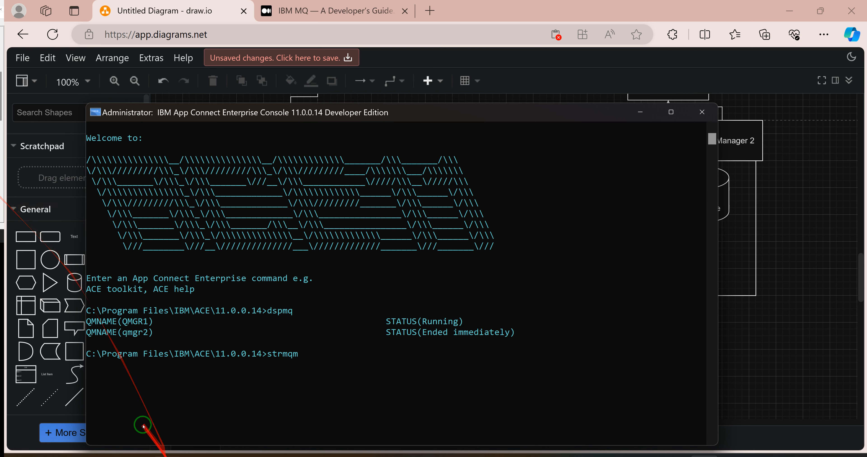
{"action": "left_click_drag", "start_coordinate": [146, 333], "coordinate": [126, 333]}
{"action": "key", "text": "ctrl+c"}
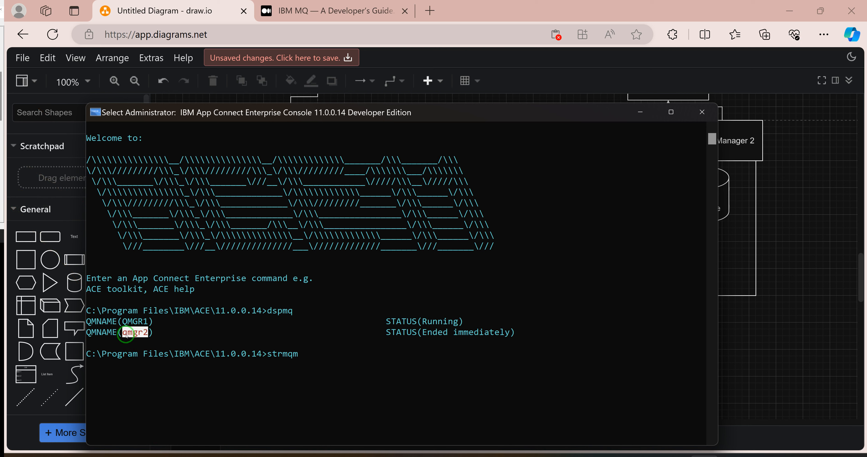
{"action": "right_click", "coordinate": [291, 384]}
{"action": "left_click", "coordinate": [305, 358]}
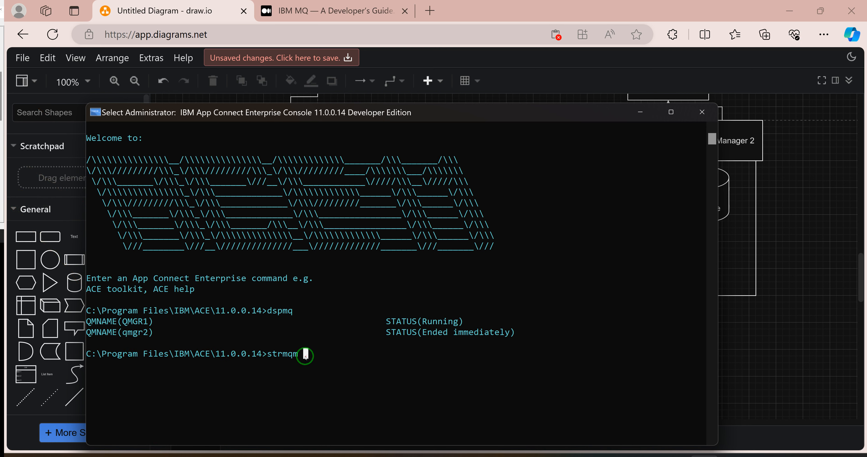
{"action": "right_click", "coordinate": [304, 369]}
{"action": "key", "text": "Return"}
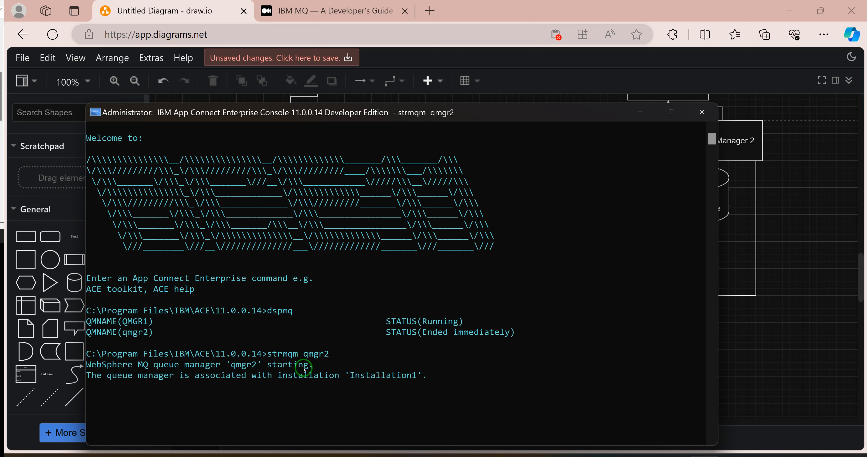
{"action": "left_click_drag", "start_coordinate": [267, 364], "coordinate": [308, 375]}
{"action": "scroll", "coordinate": [282, 405], "scroll_direction": "down", "scroll_amount": 1}
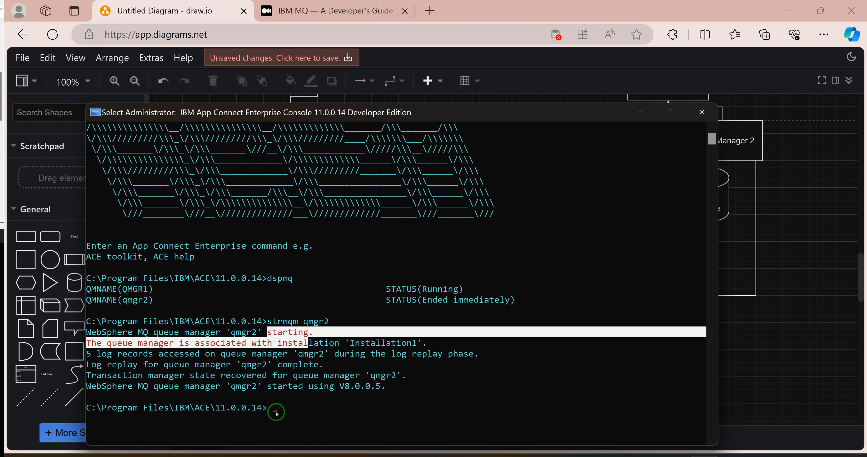
- List the queue managers again with dspmq and check their status
{"action": "type", "text": "dsp"}
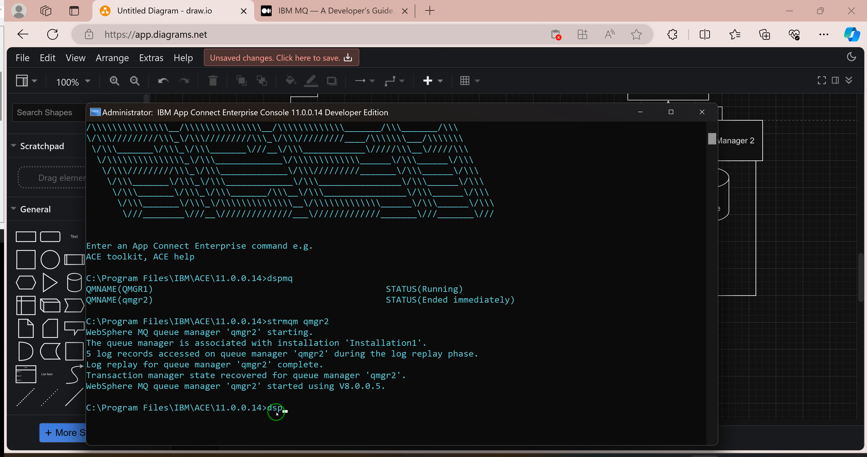
{"action": "type", "text": "mq"}
{"action": "key", "text": "Return"}
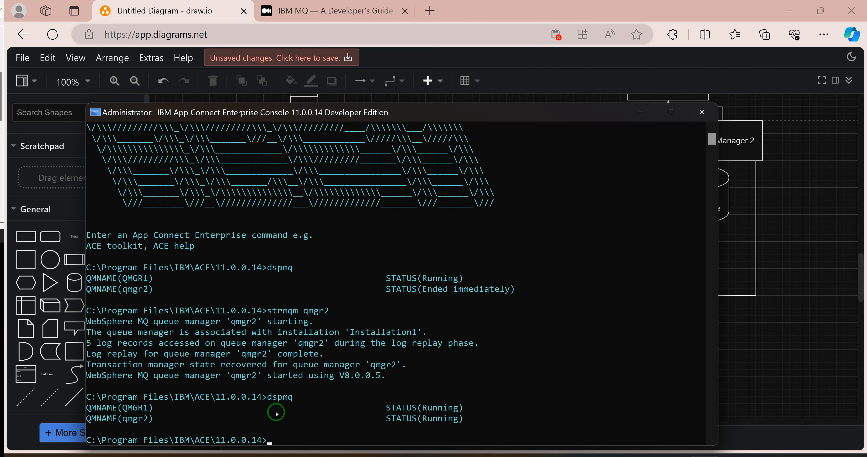
{"action": "left_click_drag", "start_coordinate": [453, 419], "coordinate": [356, 411]}
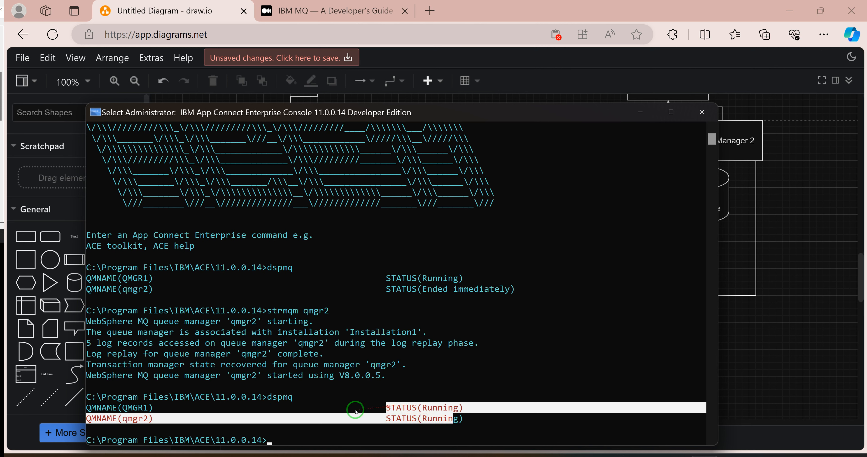
{"action": "left_click", "coordinate": [331, 410]}
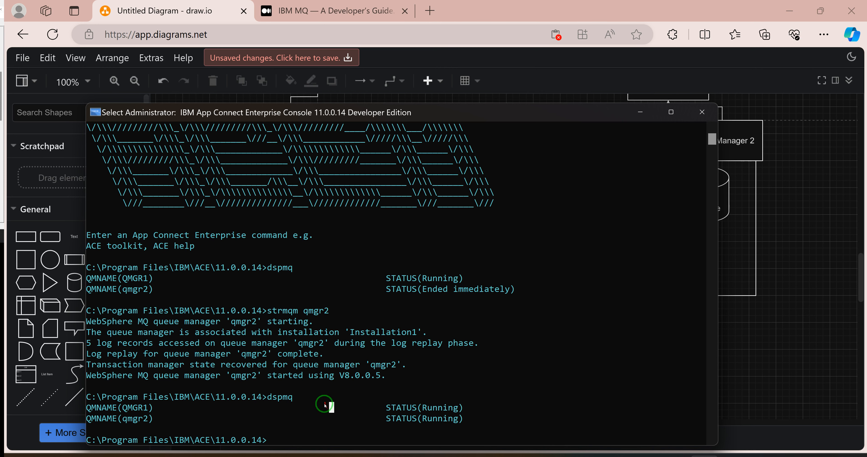
- Create a new queue manager named qmngr1111 with the crtmqm command
{"action": "scroll", "coordinate": [309, 409], "scroll_direction": "down", "scroll_amount": 1}
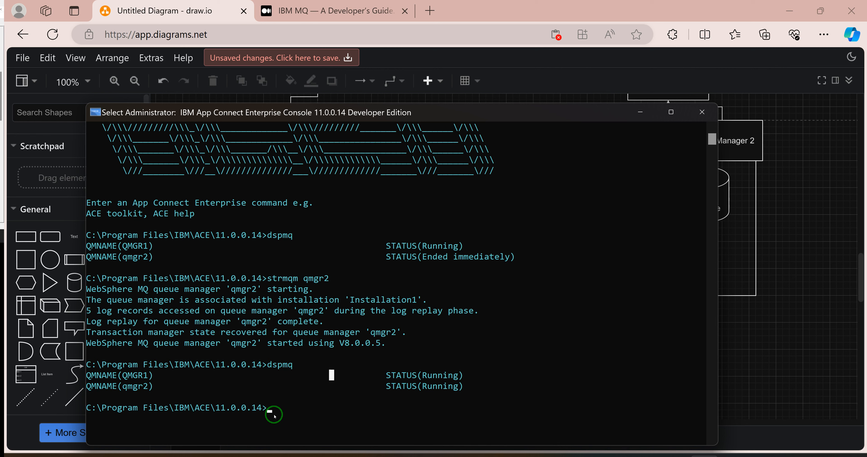
{"action": "type", "text": "crt"}
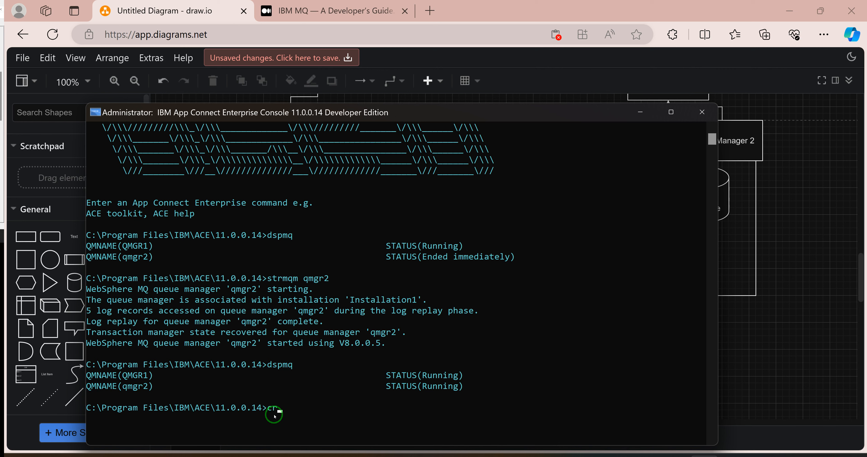
{"action": "key", "text": "BackSpace"}
{"action": "key", "text": "BackSpace"}
{"action": "key", "text": "BackSpace"}
{"action": "type", "text": "crt"}
{"action": "type", "text": "mqm"}
{"action": "type", "text": " qmange"}
{"action": "type", "text": "r"}
{"action": "key", "text": "BackSpace"}
{"action": "key", "text": "BackSpace"}
{"action": "key", "text": "BackSpace"}
{"action": "key", "text": "BackSpace"}
{"action": "type", "text": "gr1111"}
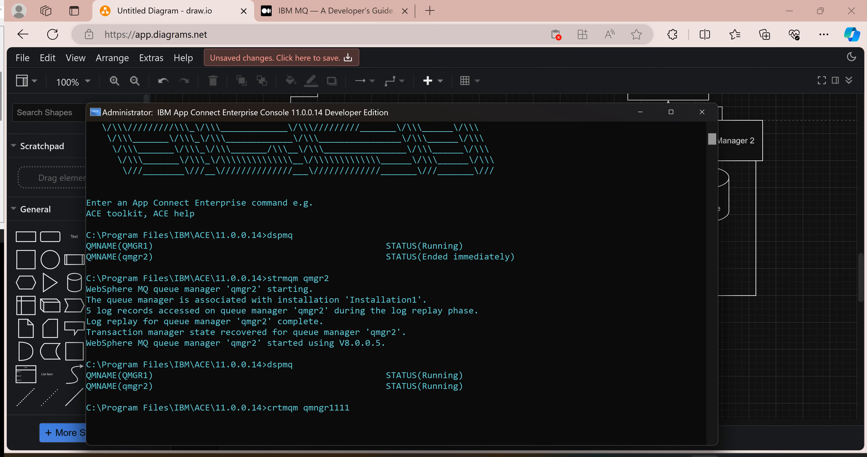
{"action": "key", "text": "Return"}
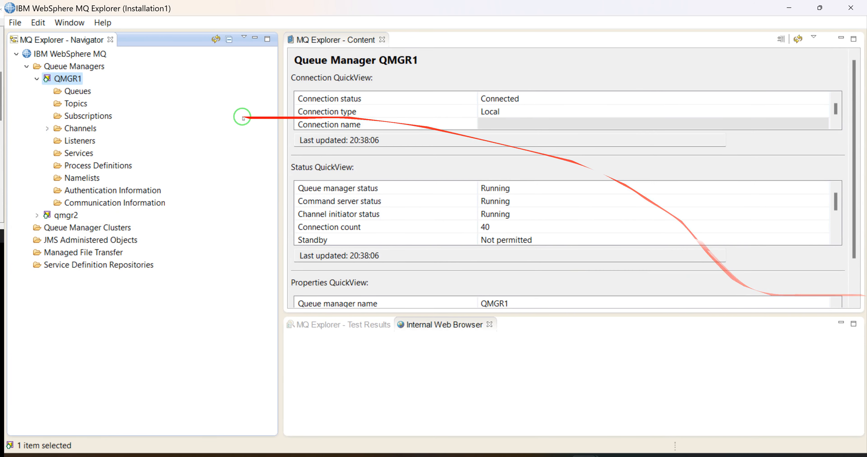
- Switch to MQ Explorer and collapse the QMGR1 node in the navigator tree
{"action": "left_click", "coordinate": [36, 78]}
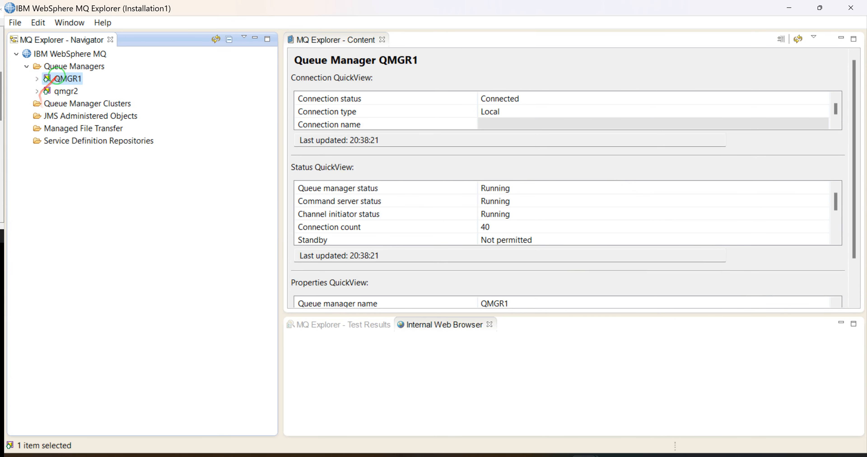
{"action": "right_click", "coordinate": [69, 67]}
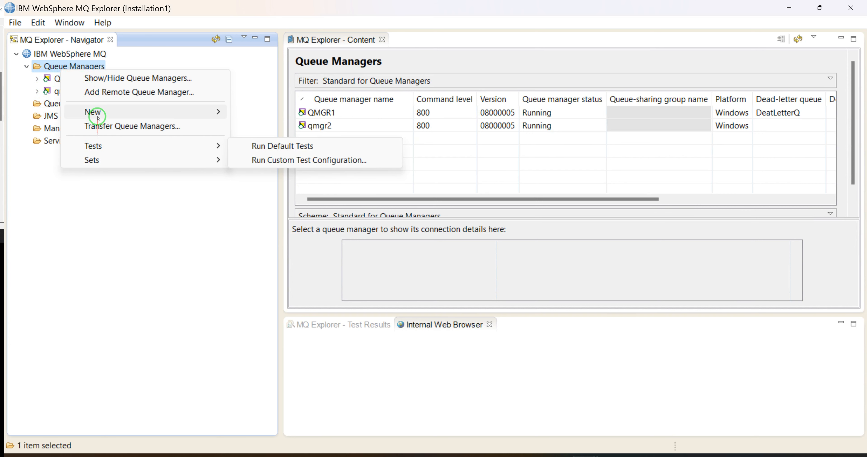
{"action": "left_click", "coordinate": [112, 214]}
{"action": "right_click", "coordinate": [51, 69]}
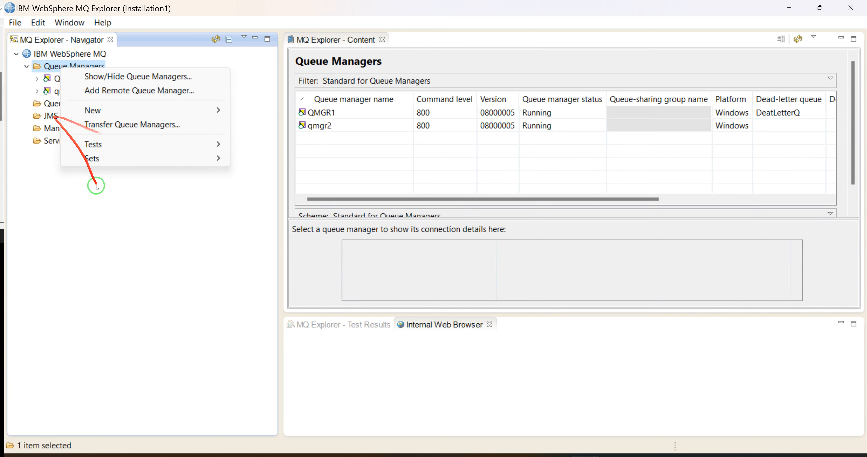
{"action": "left_click", "coordinate": [91, 182]}
{"action": "left_click", "coordinate": [43, 57]}
{"action": "right_click", "coordinate": [43, 57]}
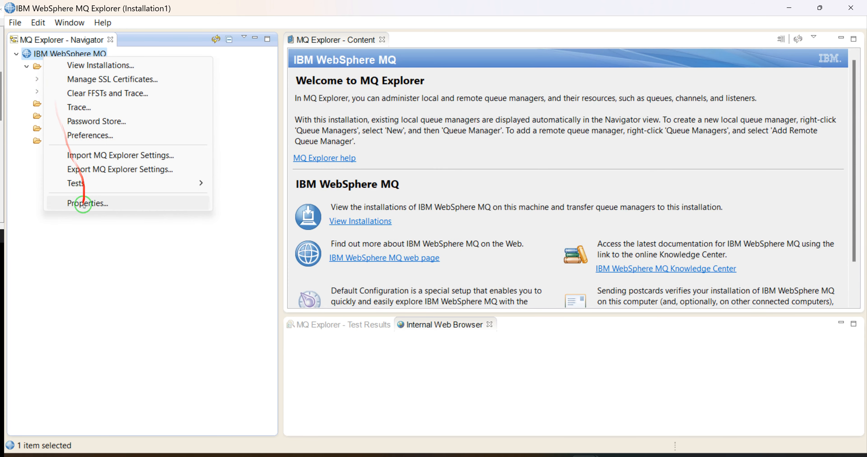
{"action": "left_click", "coordinate": [86, 230]}
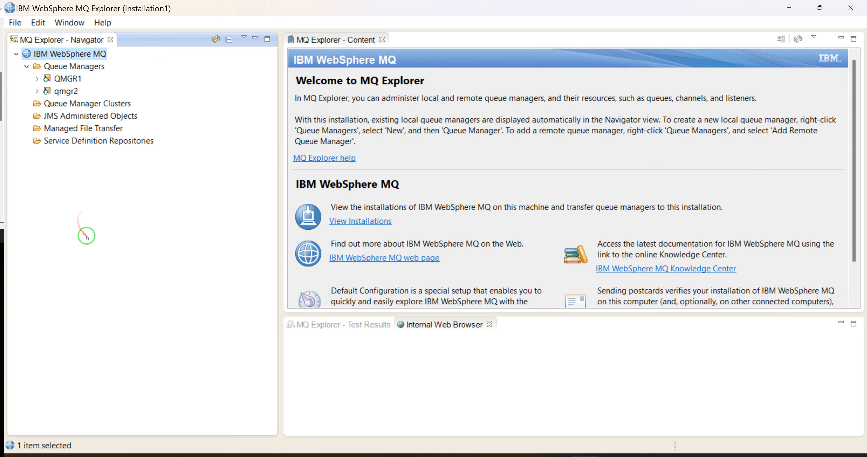
- Refresh the MQ Explorer navigator so it reflects the queue manager created from the console
{"action": "left_click", "coordinate": [215, 39]}
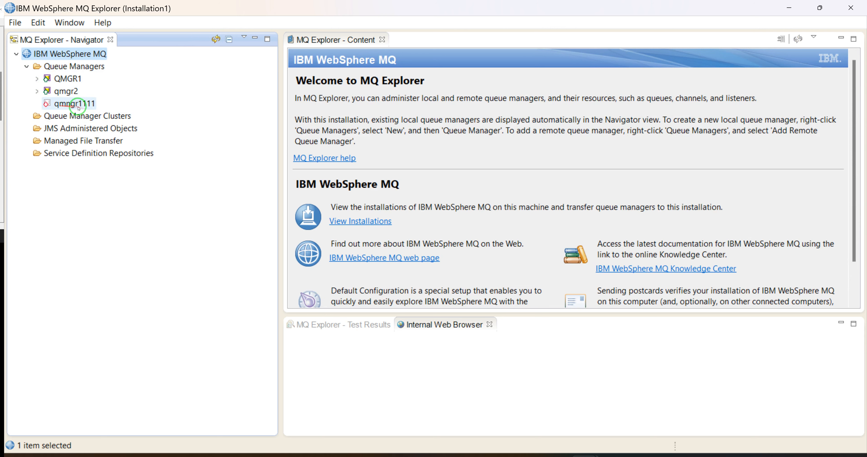
- Switch back to the console and delete the queue manager qmngr1111 with dltmqm
{"action": "key", "text": "alt+Tab"}
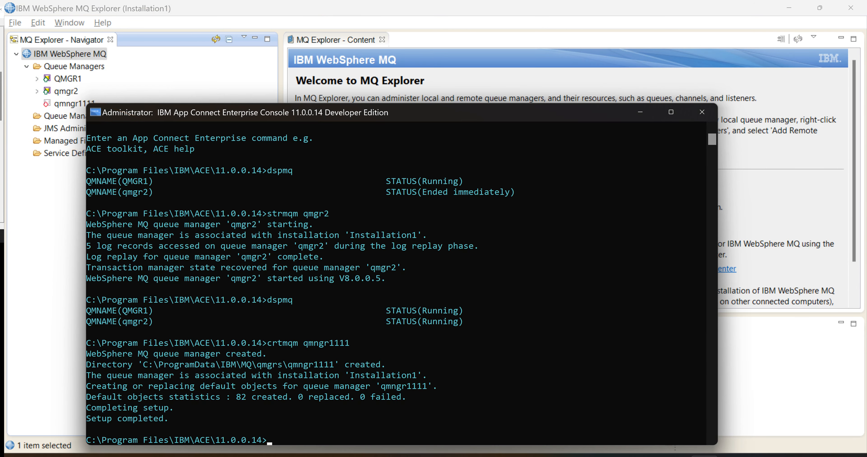
{"action": "type", "text": "dltmqm"}
{"action": "left_click_drag", "start_coordinate": [349, 342], "coordinate": [308, 348]}
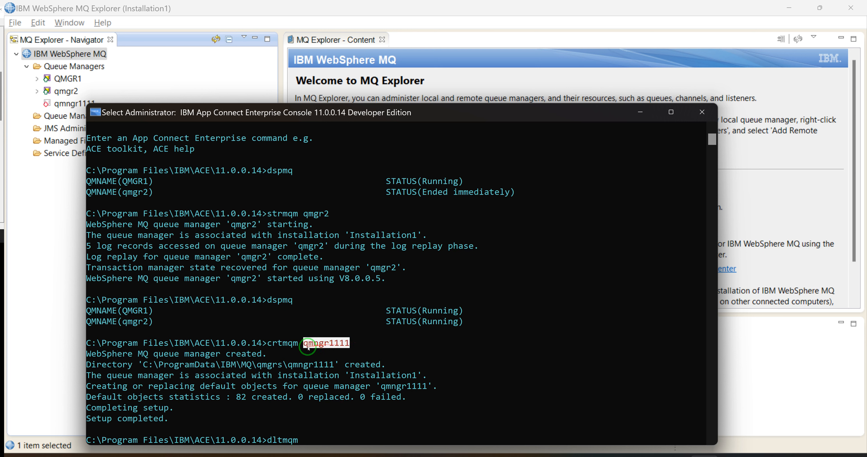
{"action": "right_click", "coordinate": [308, 348]}
{"action": "right_click", "coordinate": [310, 440]}
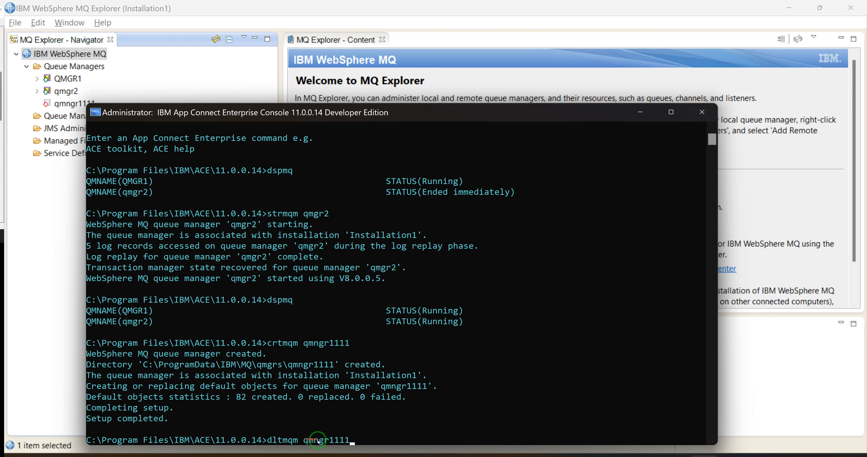
{"action": "key", "text": "Return"}
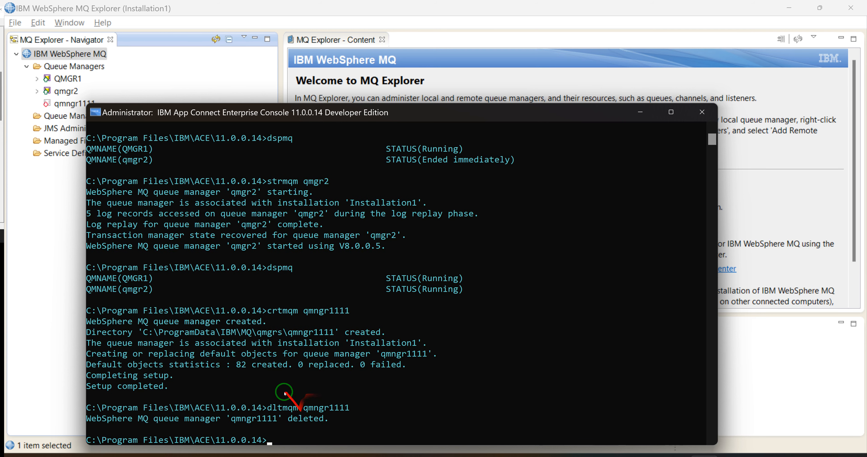
- Switch to MQ Explorer and refresh the navigator to reflect the deletion of qmngr1111
{"action": "key", "text": "alt+Tab"}
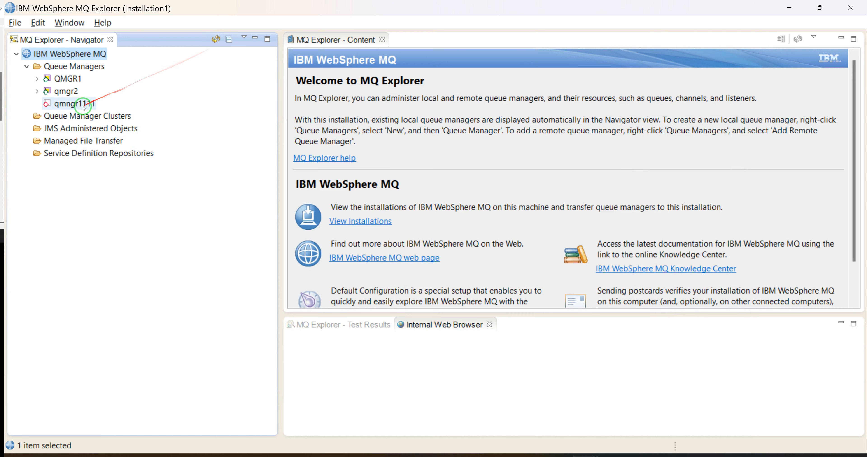
{"action": "left_click", "coordinate": [216, 40]}
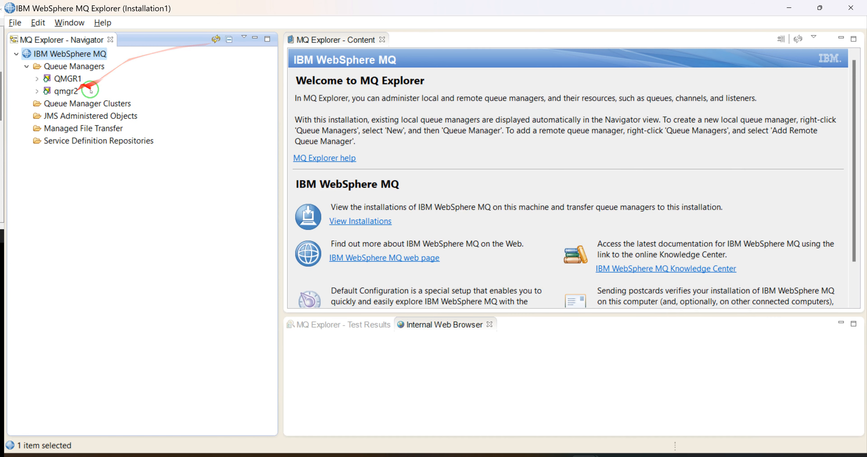
- Switch back to the console and try to stop the queue manager qmgr2 with stpmqm
{"action": "key", "text": "alt+Tab"}
{"action": "left_click", "coordinate": [287, 442]}
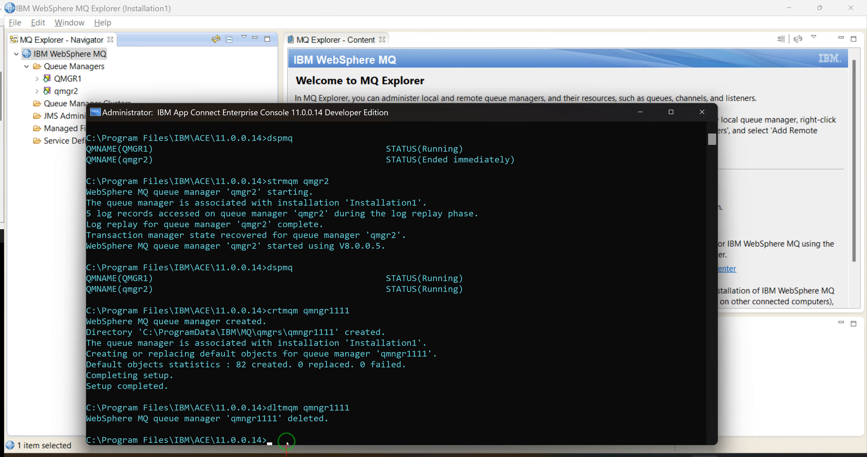
{"action": "type", "text": "stpmqm"}
{"action": "left_click_drag", "start_coordinate": [153, 289], "coordinate": [125, 292]}
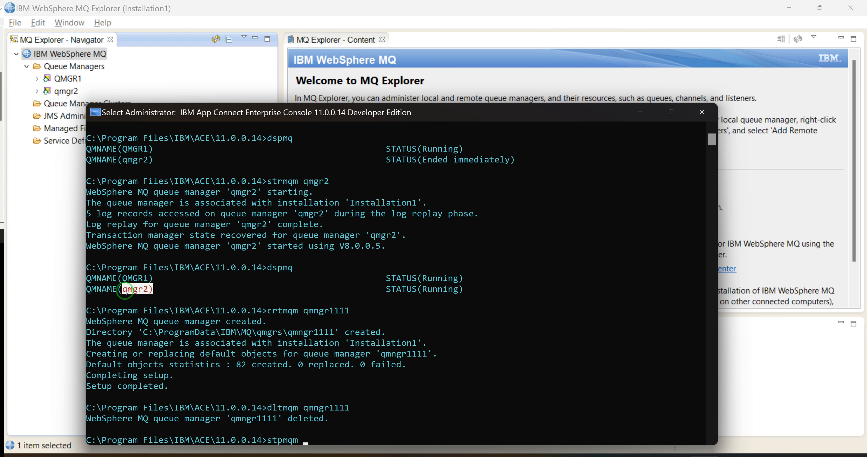
{"action": "right_click", "coordinate": [126, 292]}
{"action": "left_click", "coordinate": [313, 440]}
{"action": "right_click", "coordinate": [314, 439]}
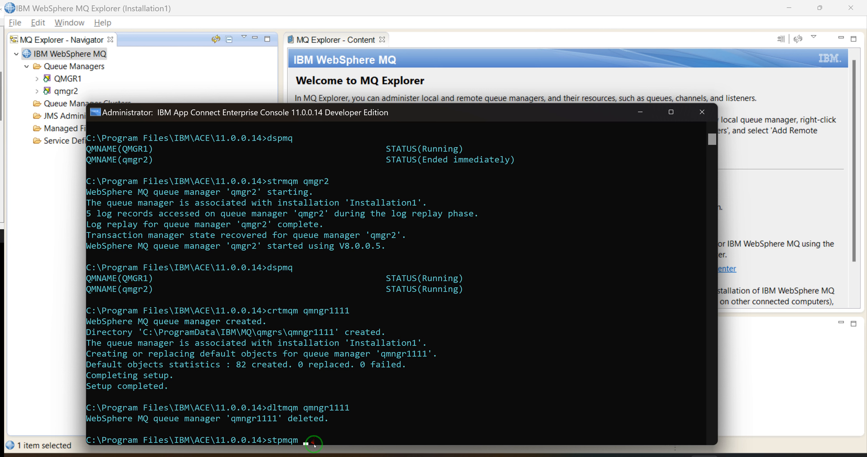
{"action": "left_click_drag", "start_coordinate": [149, 290], "coordinate": [127, 291]}
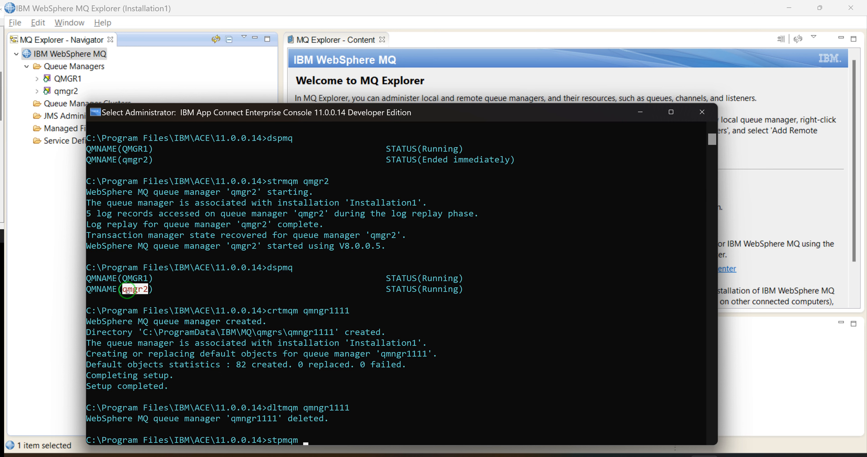
{"action": "right_click", "coordinate": [128, 291]}
{"action": "right_click", "coordinate": [300, 439]}
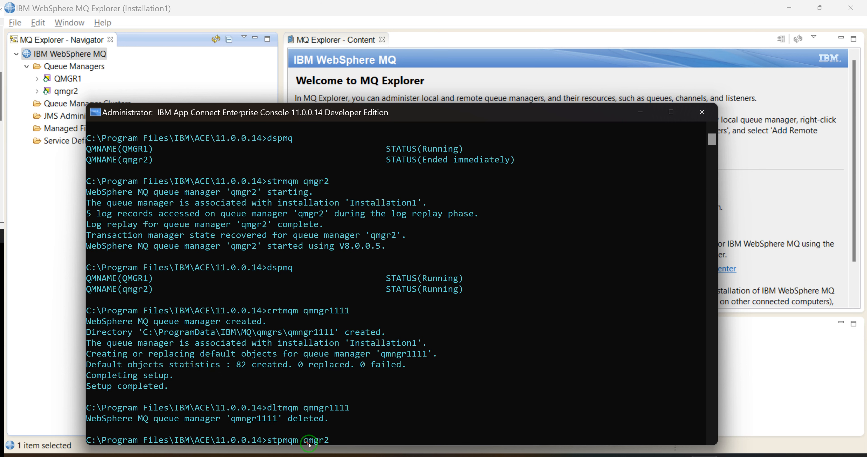
{"action": "key", "text": "Return"}
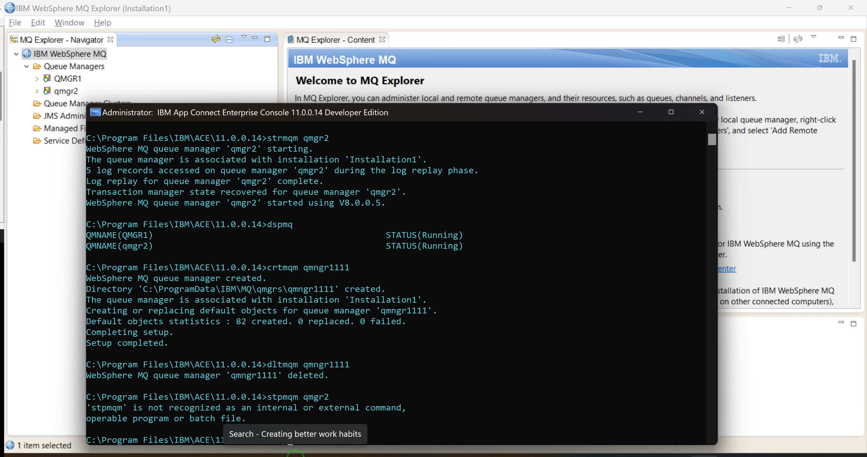
- Try to stop the queue manager qmgr2 with the command stopmqm qmgr2
{"action": "type", "text": "stop"}
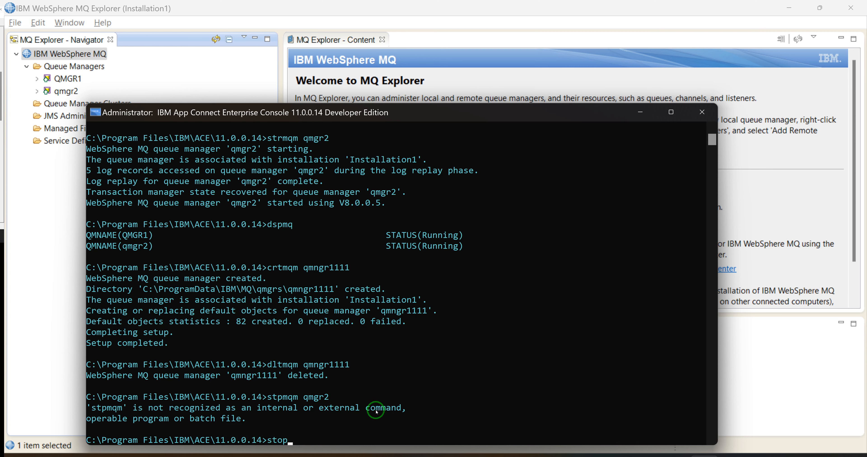
{"action": "type", "text": "mqm qmgr2"}
{"action": "key", "text": "Return"}
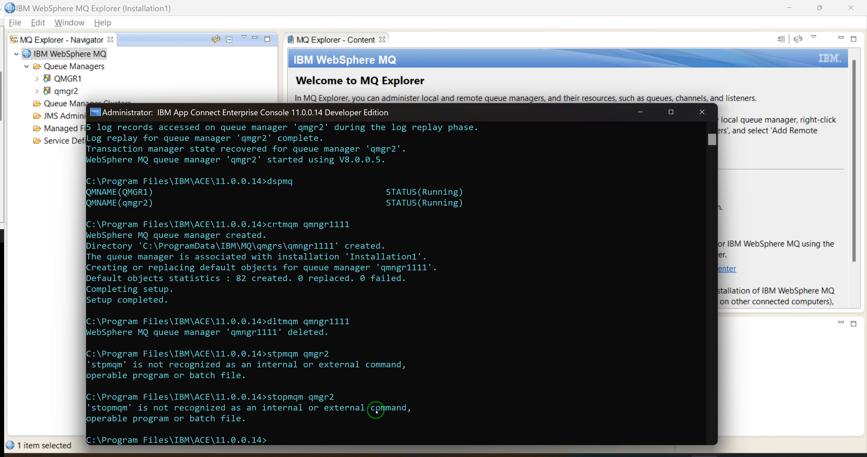
- Stop the queue manager qmgr2 with the command endmqm qmgr2
{"action": "type", "text": "endmqm qmgr2"}
{"action": "key", "text": "Return"}
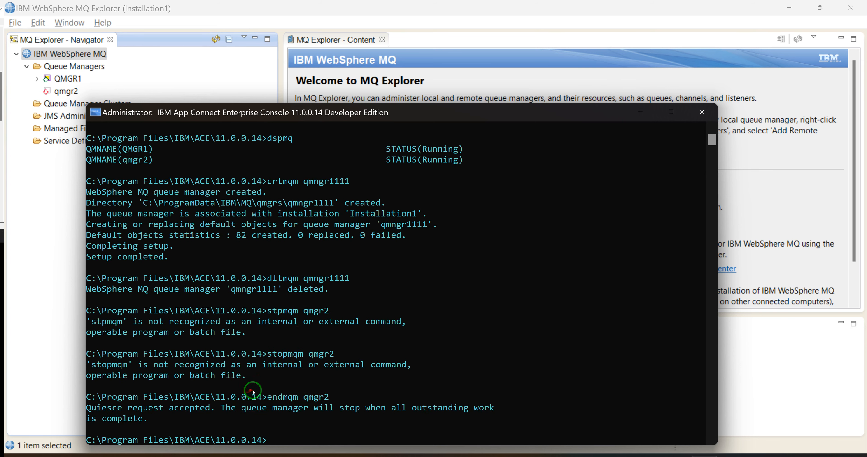
- Check the state of qmgr2 in the MQ Explorer navigator and return to the console
{"action": "key", "text": "alt+Tab"}
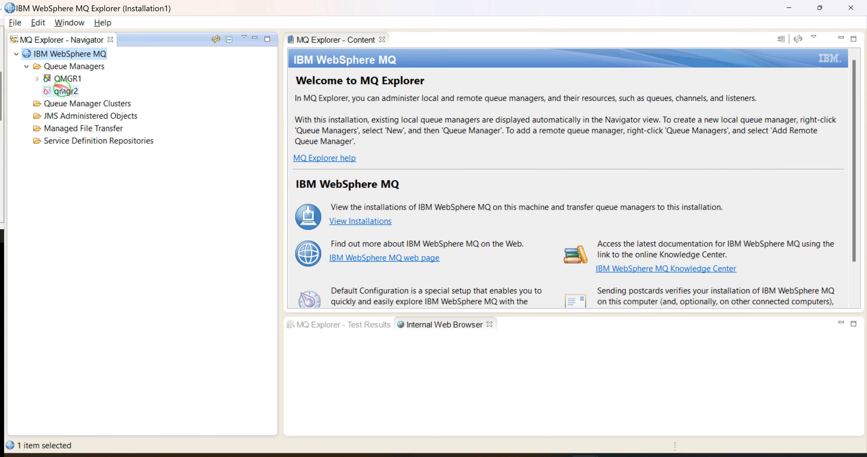
{"action": "key", "text": "alt+Tab"}
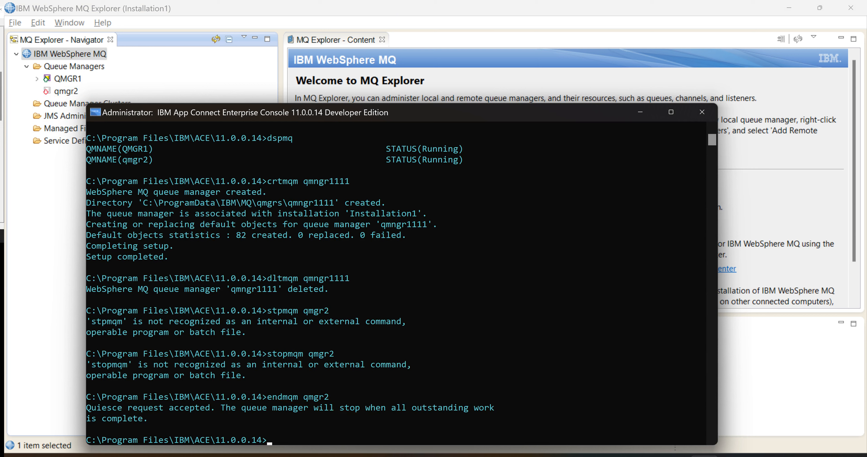
{"action": "left_click", "coordinate": [704, 456]}
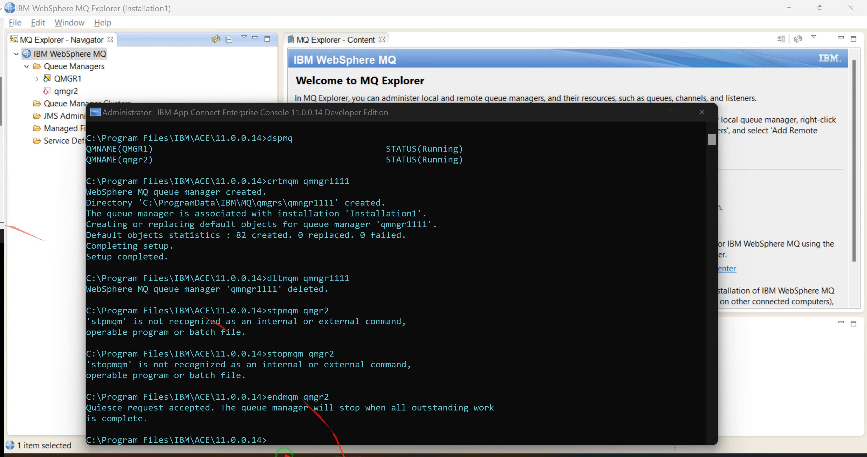
{"action": "left_click", "coordinate": [273, 441]}
{"action": "type", "text": "m"}
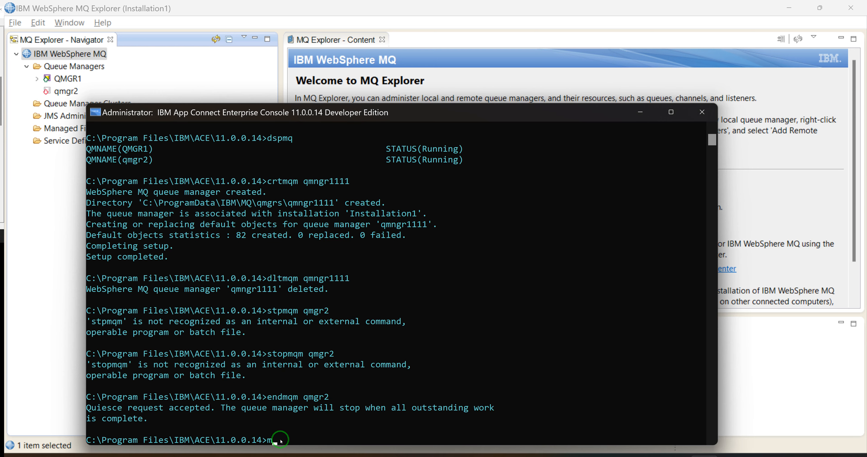
{"action": "type", "text": "qsc"}
{"action": "key", "text": "BackSpace"}
{"action": "key", "text": "BackSpace"}
{"action": "key", "text": "BackSpace"}
{"action": "key", "text": "BackSpace"}
- Check qmgr2 in MQ Explorer, return to the console and try to start it with the command strmqm QMGR2
{"action": "left_click", "coordinate": [264, 448]}
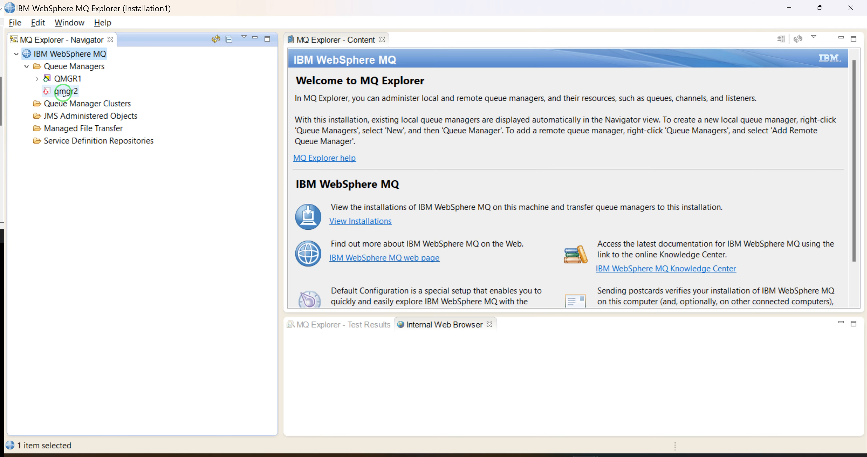
{"action": "key", "text": "alt+Tab"}
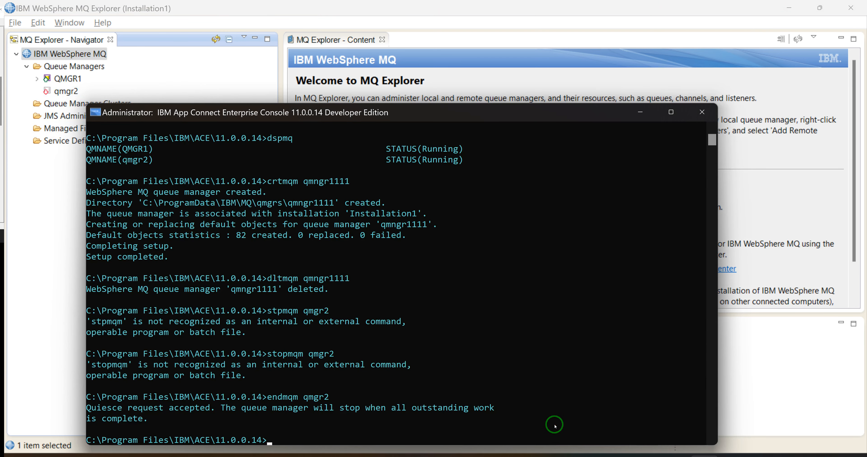
{"action": "type", "text": "rstrmqm QMGR2"}
{"action": "key", "text": "Return"}
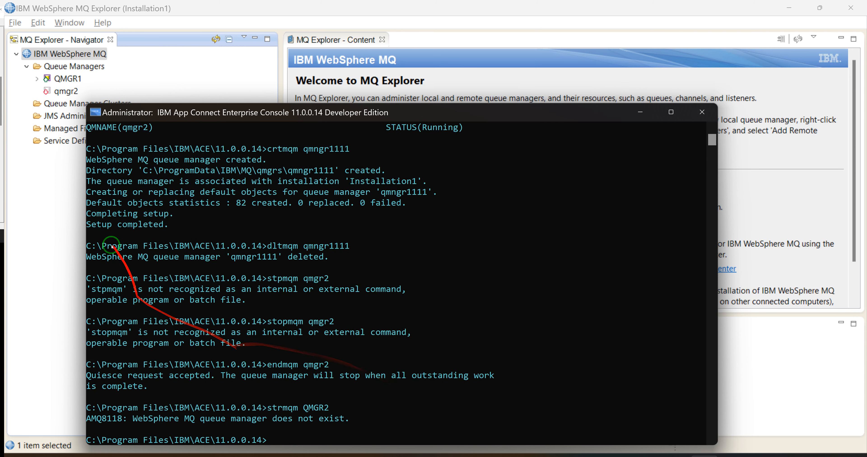
- List the queue managers and their status with dspmq and check how the name qmgr2 is written
{"action": "type", "text": "d"}
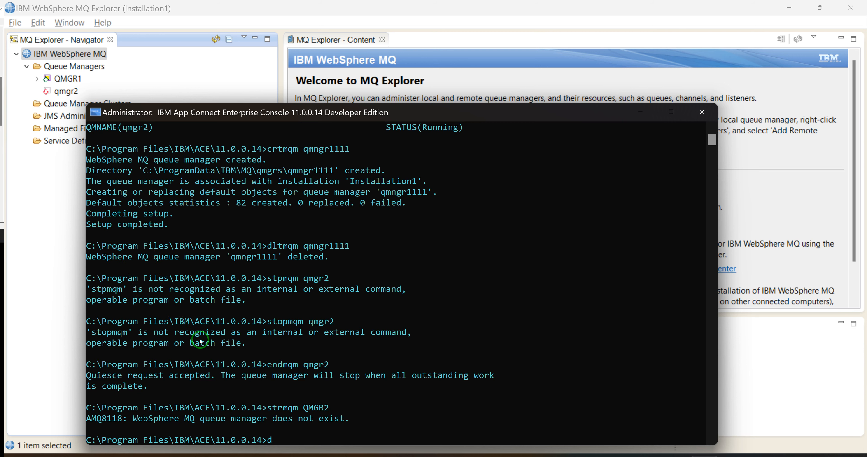
{"action": "type", "text": "spmq"}
{"action": "key", "text": "Return"}
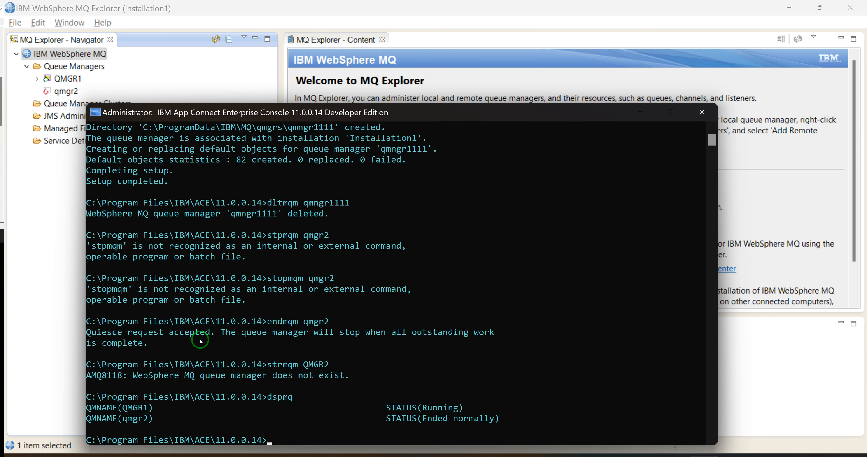
{"action": "left_click_drag", "start_coordinate": [147, 419], "coordinate": [126, 424]}
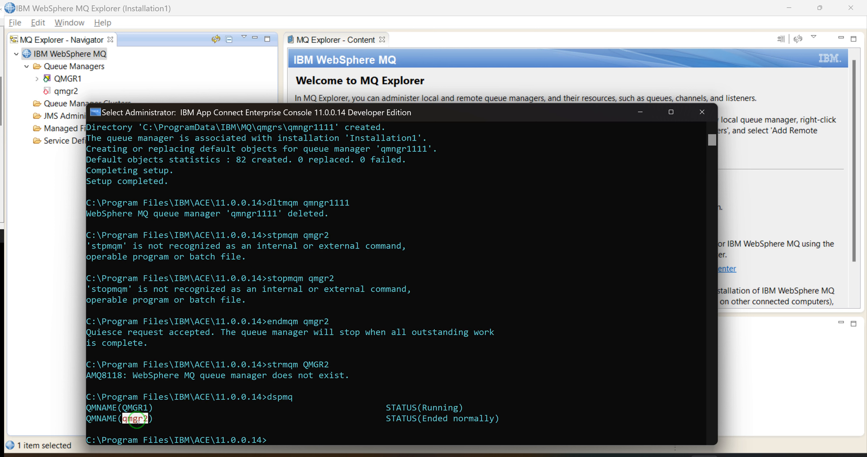
{"action": "right_click", "coordinate": [140, 422]}
- Start the queue manager qmgr2 with the command strmqm qmgr2
{"action": "type", "text": "star"}
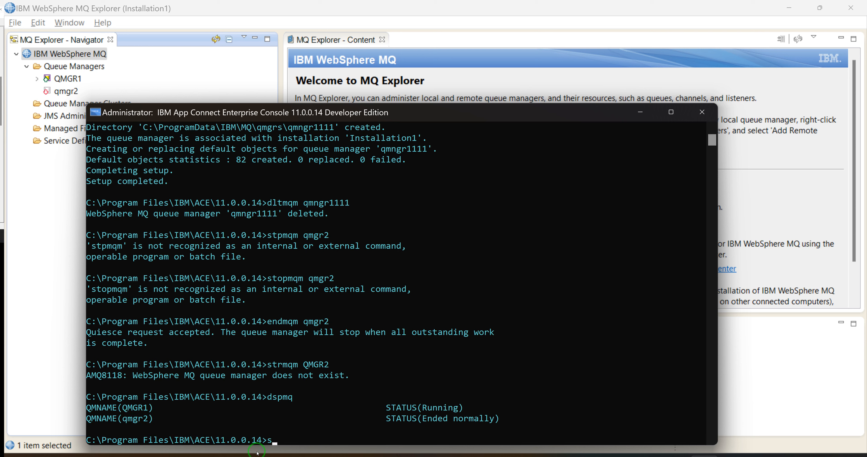
{"action": "key", "text": "BackSpace"}
{"action": "key", "text": "BackSpace"}
{"action": "type", "text": "rmqm qmgr2"}
{"action": "key", "text": "Return"}
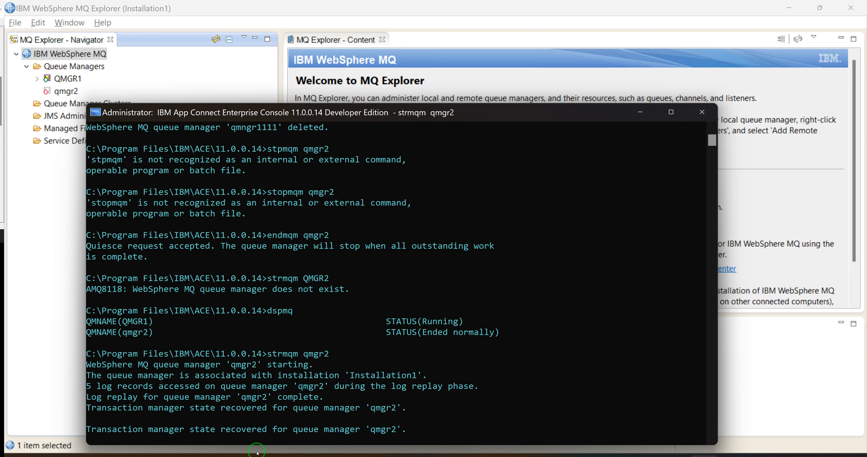
- Start an MQSC session for the queue manager qmgr2 with the command runmqsc qmgr2
{"action": "type", "text": "run"}
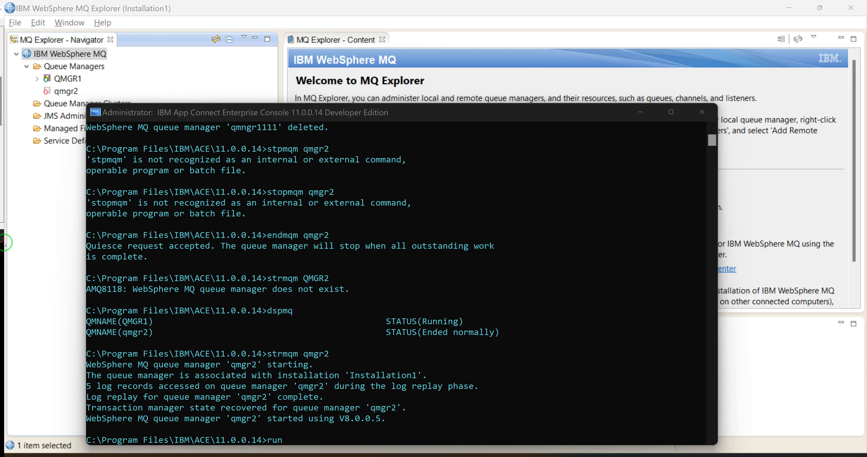
{"action": "left_click", "coordinate": [294, 433]}
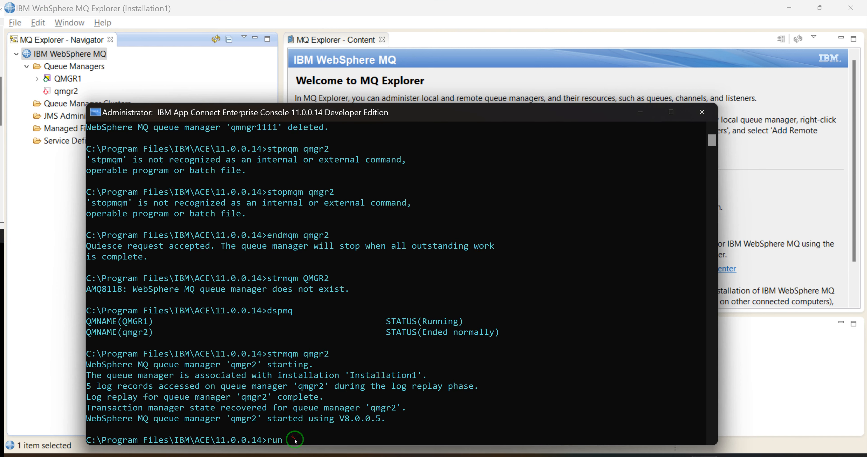
{"action": "left_click", "coordinate": [291, 439]}
{"action": "key", "text": "BackSpace"}
{"action": "key", "text": "BackSpace"}
{"action": "type", "text": "nmqsc qmgr2"}
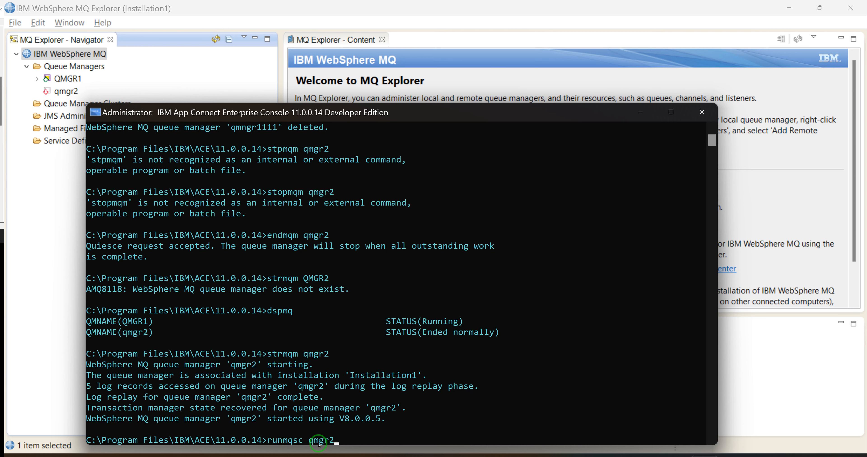
{"action": "key", "text": "Return"}
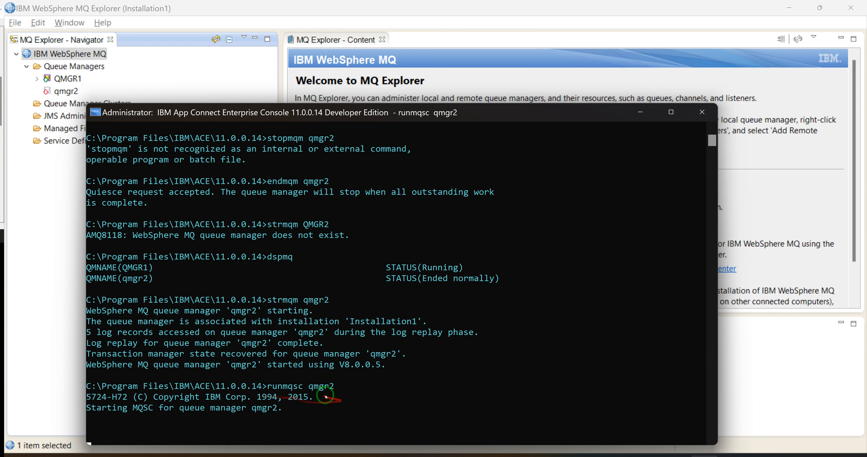
{"action": "left_click_drag", "start_coordinate": [339, 387], "coordinate": [309, 387]}
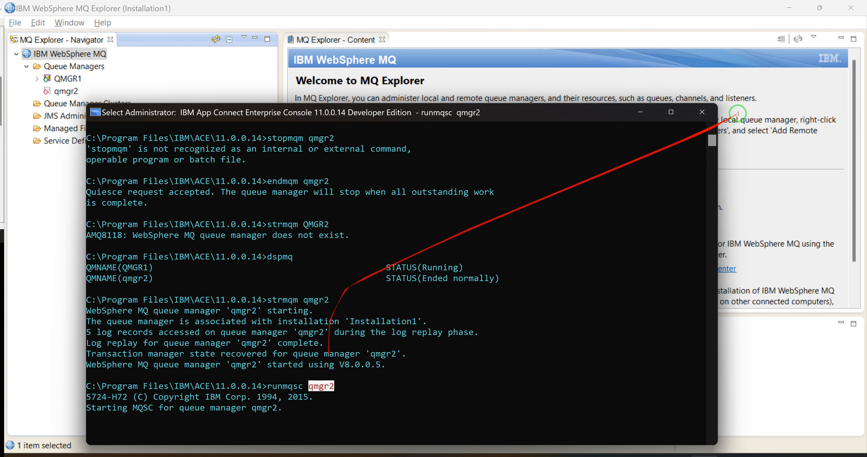
- Switch to MQ Explorer, refresh the navigator and open the properties of the queue manager qmgr2
{"action": "left_click", "coordinate": [638, 117]}
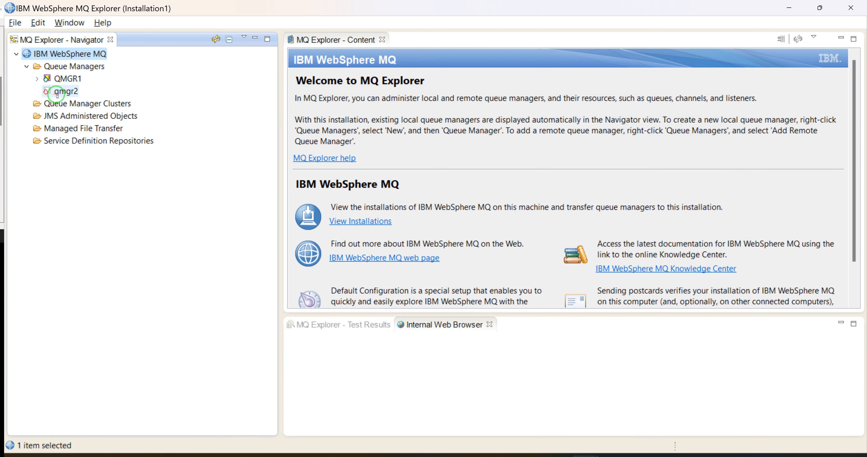
{"action": "left_click", "coordinate": [216, 39]}
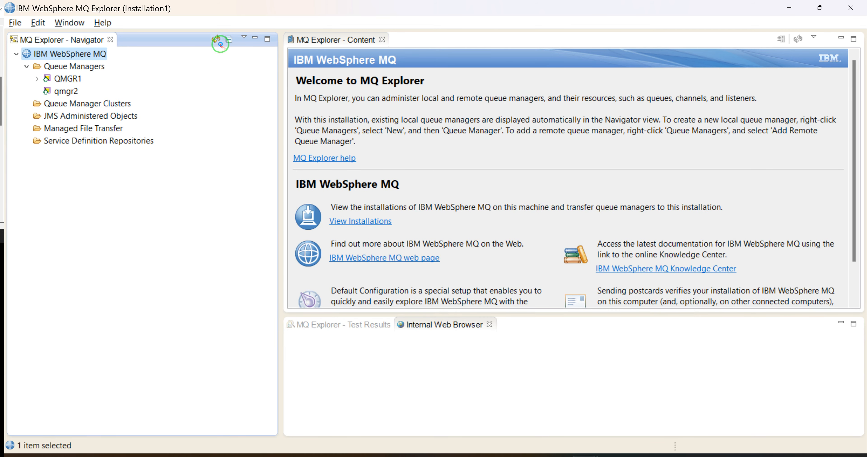
{"action": "left_click", "coordinate": [63, 91]}
{"action": "right_click", "coordinate": [64, 91]}
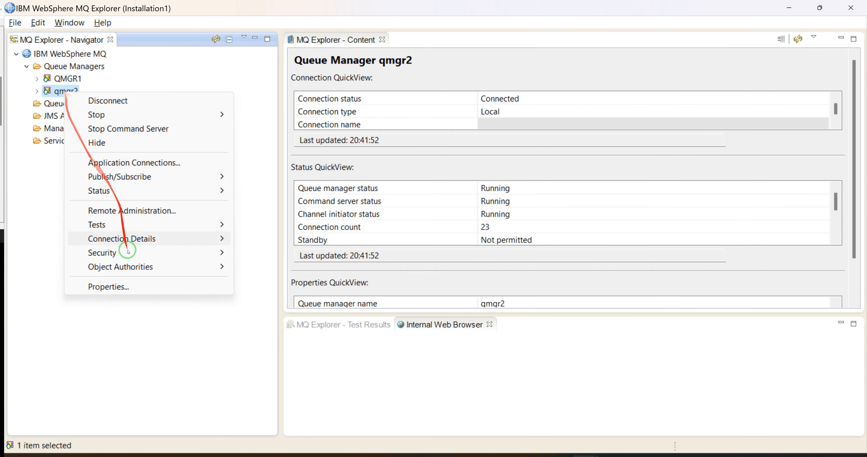
{"action": "left_click", "coordinate": [118, 284]}
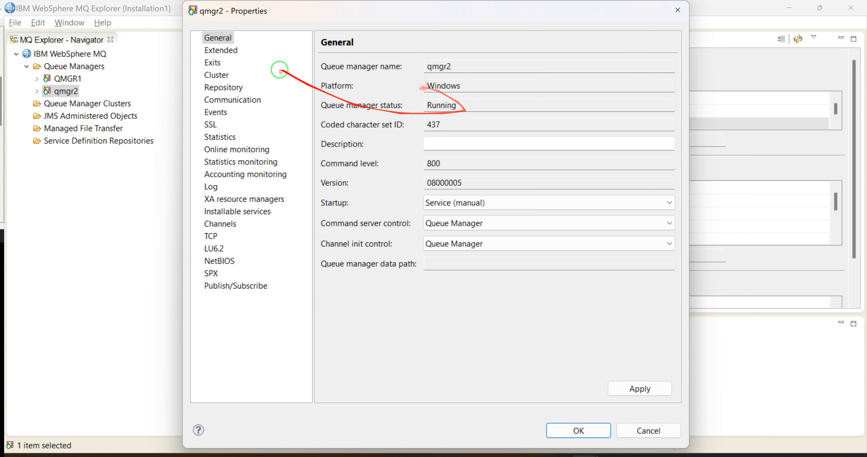
- Review the Extended, Cluster, Communication, Statistics and Events properties of qmgr2 and close its properties
{"action": "left_click", "coordinate": [240, 56]}
{"action": "left_click", "coordinate": [216, 62]}
{"action": "left_click", "coordinate": [217, 74]}
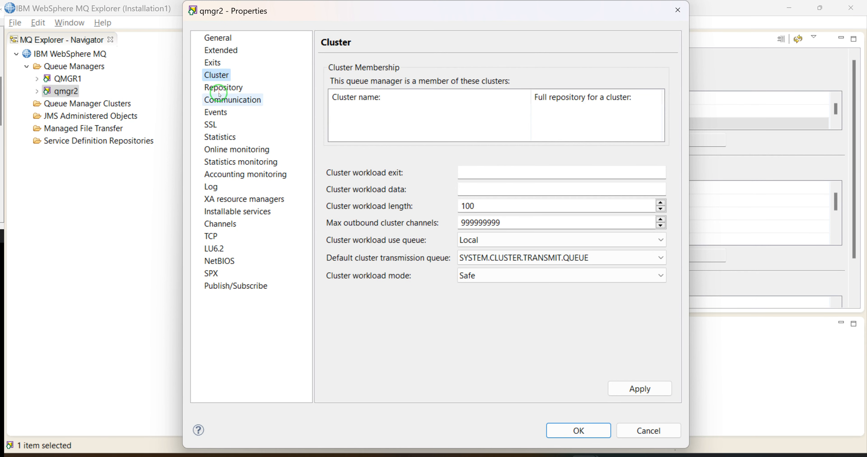
{"action": "left_click", "coordinate": [233, 100]}
{"action": "left_click", "coordinate": [220, 137]}
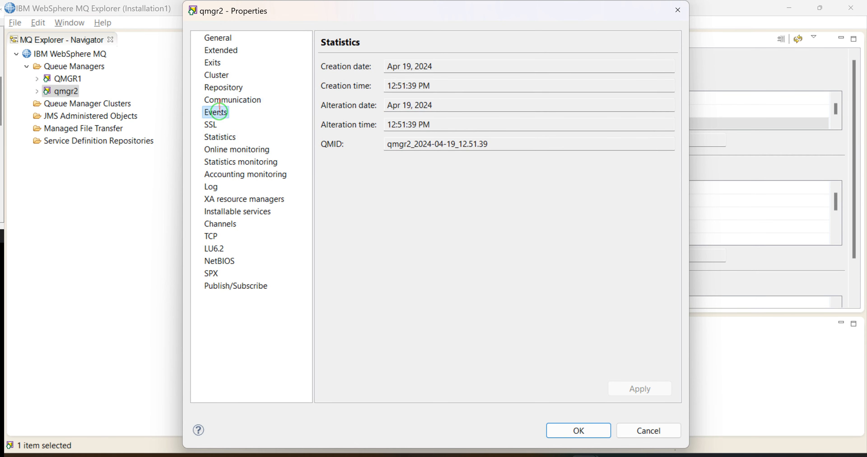
{"action": "left_click", "coordinate": [216, 112]}
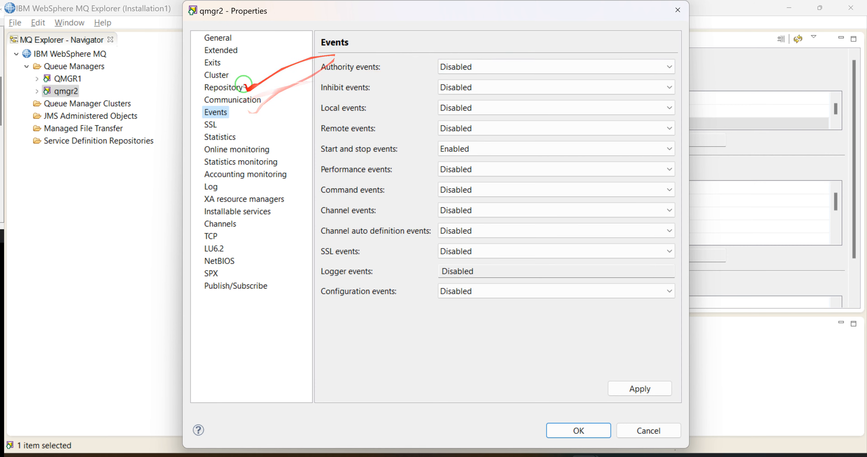
{"action": "left_click", "coordinate": [218, 75]}
{"action": "left_click", "coordinate": [221, 50]}
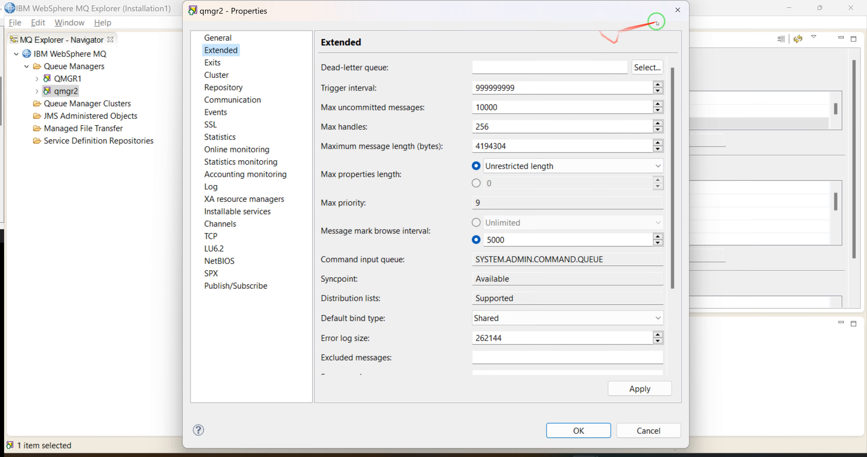
{"action": "left_click", "coordinate": [677, 14]}
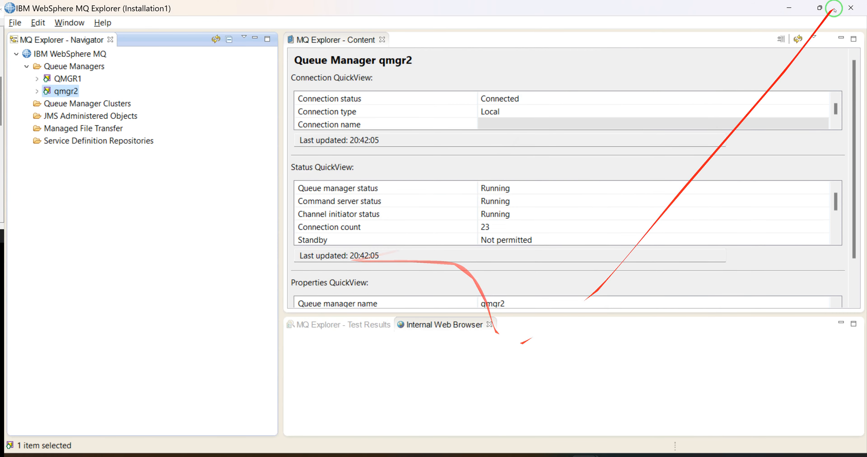
- Return to the console's MQSC session and show the queue manager's attributes with the command display qmgr
{"action": "left_click", "coordinate": [784, 6]}
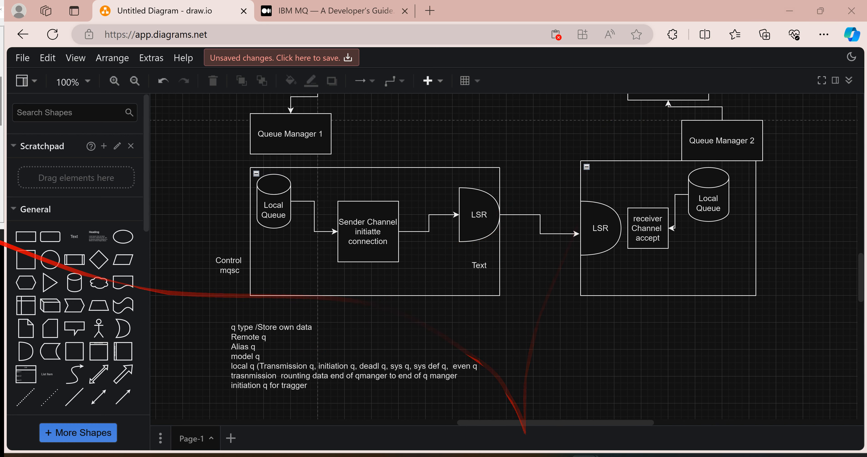
{"action": "left_click", "coordinate": [704, 456]}
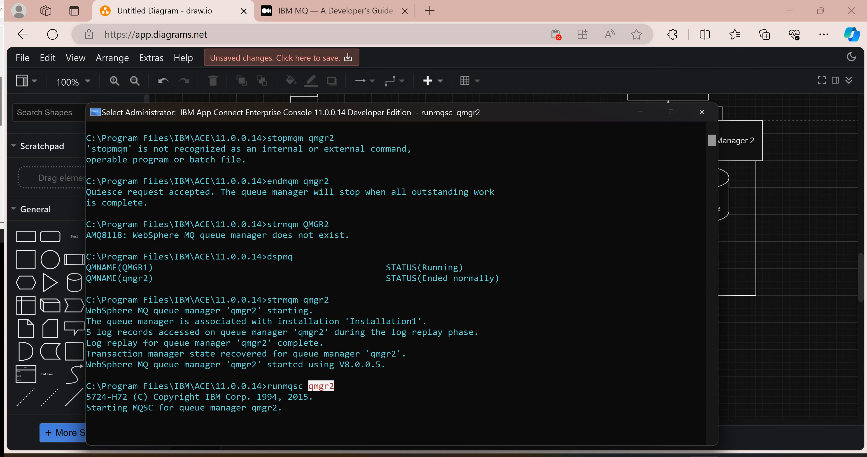
{"action": "type", "text": "display"}
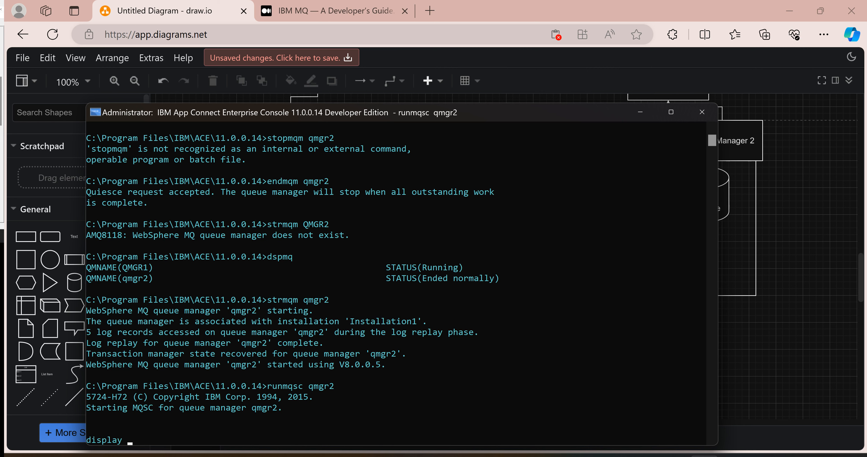
{"action": "type", "text": "mq"}
{"action": "key", "text": "BackSpace"}
{"action": "key", "text": "BackSpace"}
{"action": "type", "text": "qmgr"}
{"action": "key", "text": "Return"}
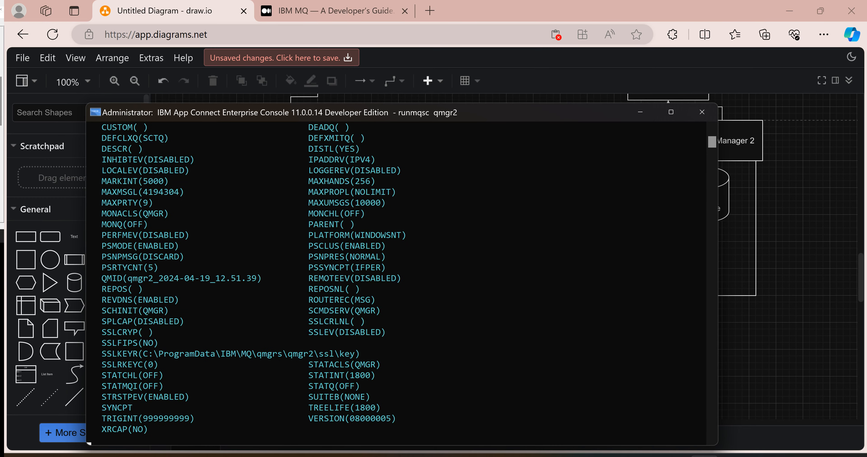
- Examine the QMNAME, ACCTQ and ACCTMQI attributes at the start of the display qmgr output
{"action": "scroll", "coordinate": [202, 272], "scroll_direction": "up", "scroll_amount": 4}
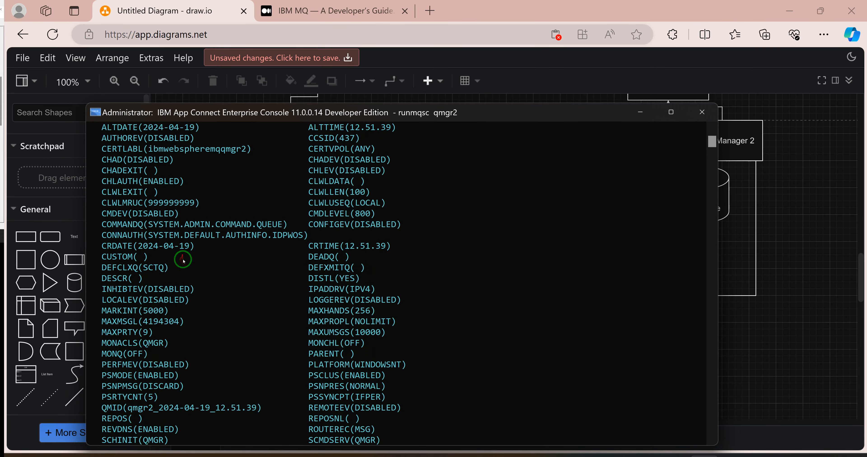
{"action": "scroll", "coordinate": [183, 260], "scroll_direction": "up", "scroll_amount": 3}
{"action": "double_click", "coordinate": [124, 185]}
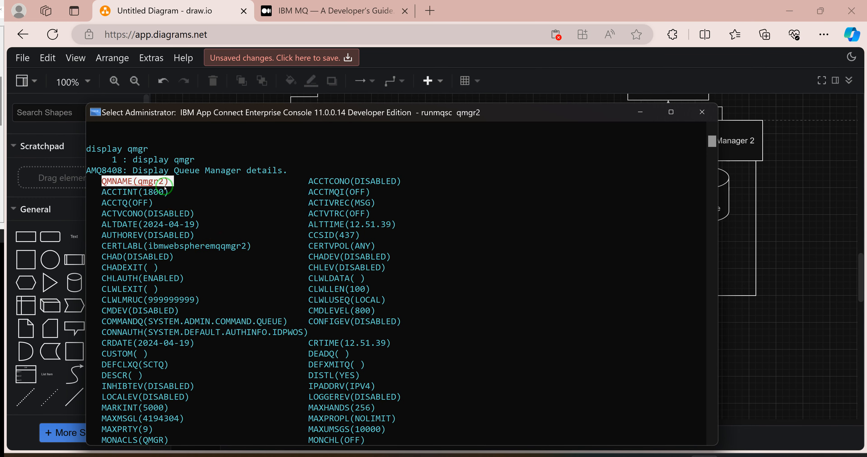
{"action": "left_click", "coordinate": [171, 189]}
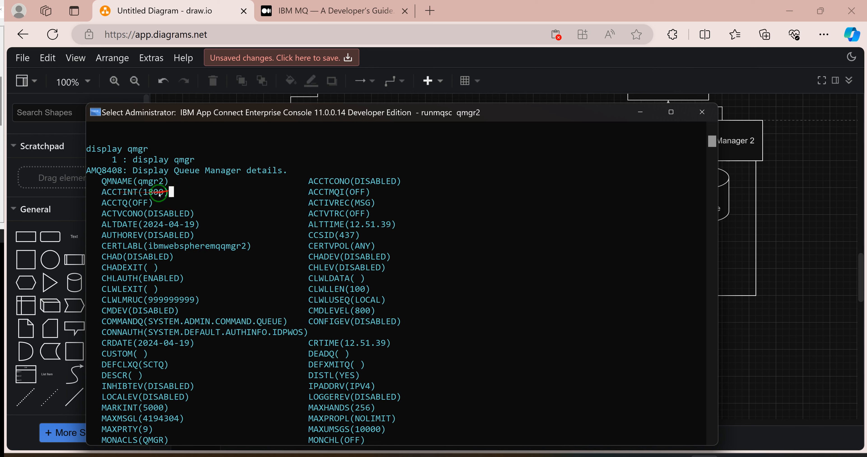
{"action": "double_click", "coordinate": [129, 203]}
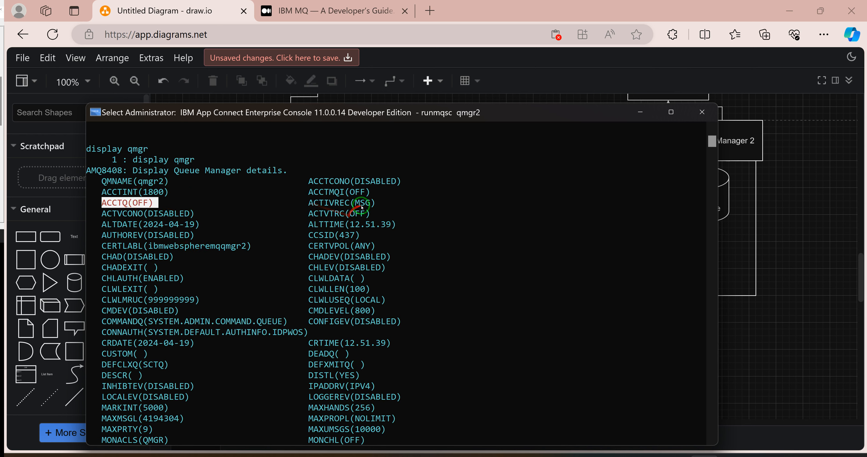
{"action": "double_click", "coordinate": [338, 191]}
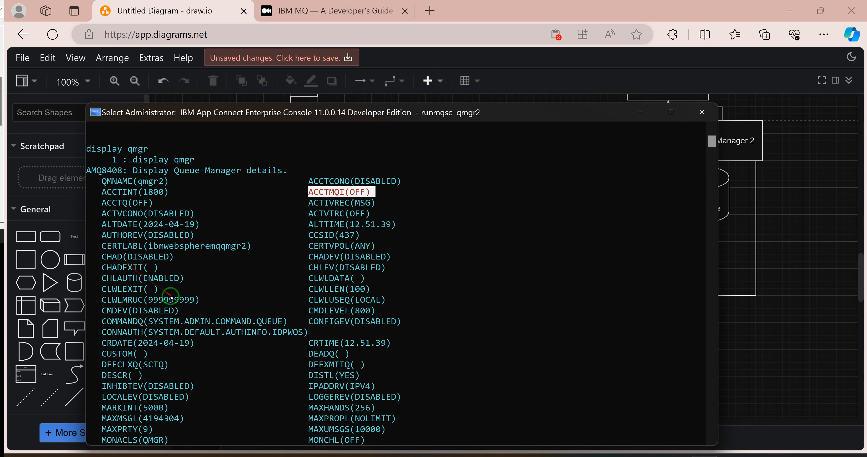
- Examine the remaining attributes in the display qmgr output, including CONFIGEV and DEADQ
{"action": "scroll", "coordinate": [165, 297], "scroll_direction": "down", "scroll_amount": 3}
{"action": "scroll", "coordinate": [143, 331], "scroll_direction": "down", "scroll_amount": 6}
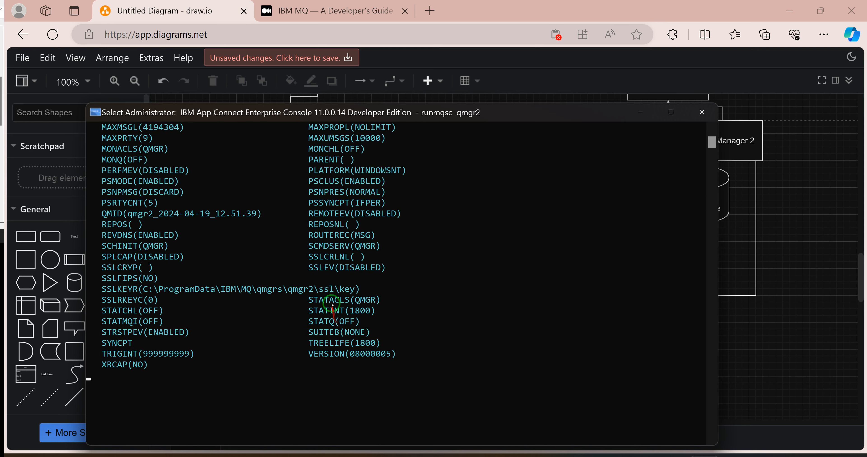
{"action": "scroll", "coordinate": [133, 296], "scroll_direction": "up", "scroll_amount": 12}
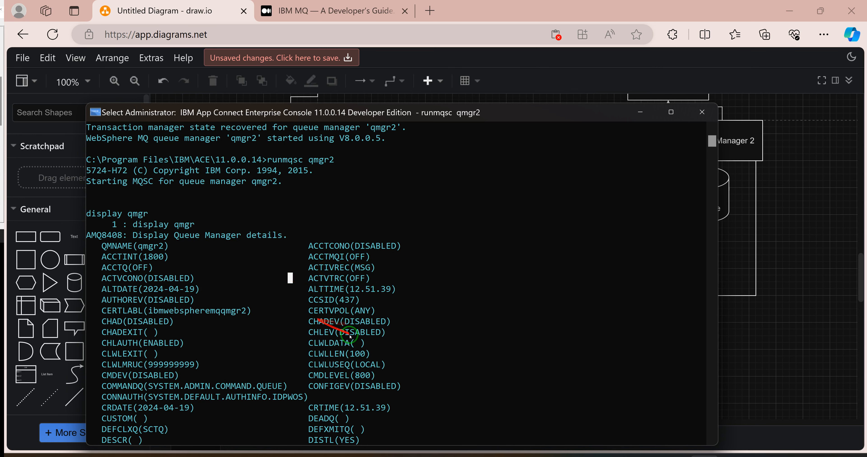
{"action": "scroll", "coordinate": [350, 297], "scroll_direction": "down", "scroll_amount": 2}
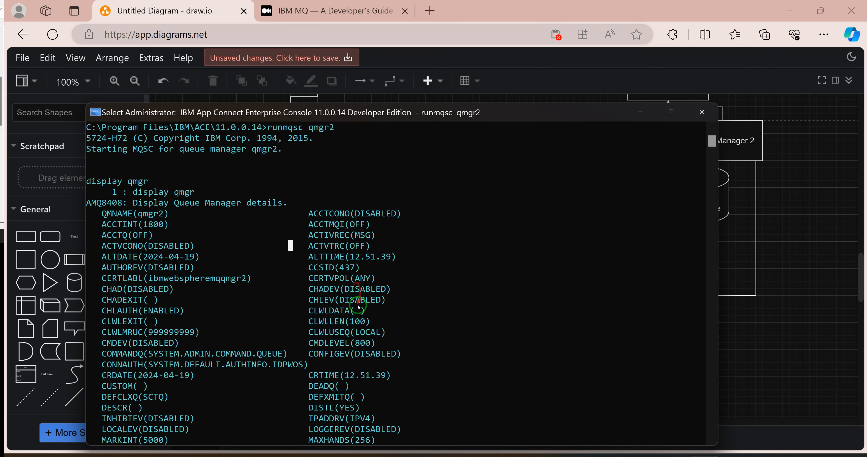
{"action": "double_click", "coordinate": [326, 323]}
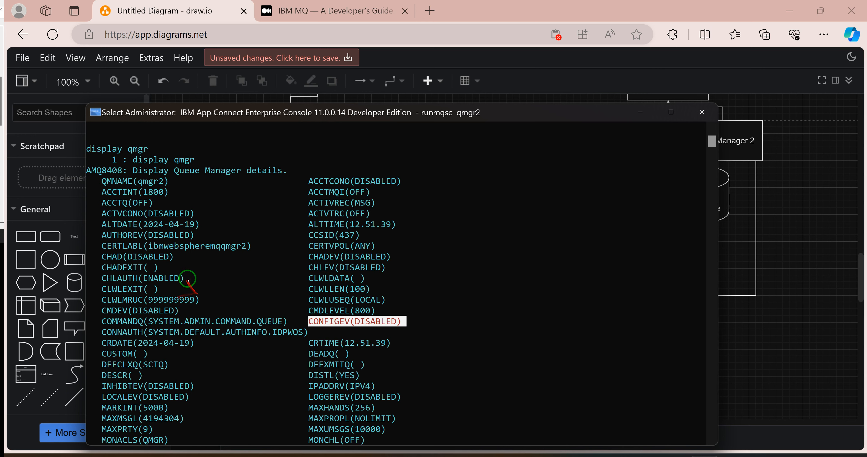
{"action": "scroll", "coordinate": [323, 331], "scroll_direction": "down", "scroll_amount": 2}
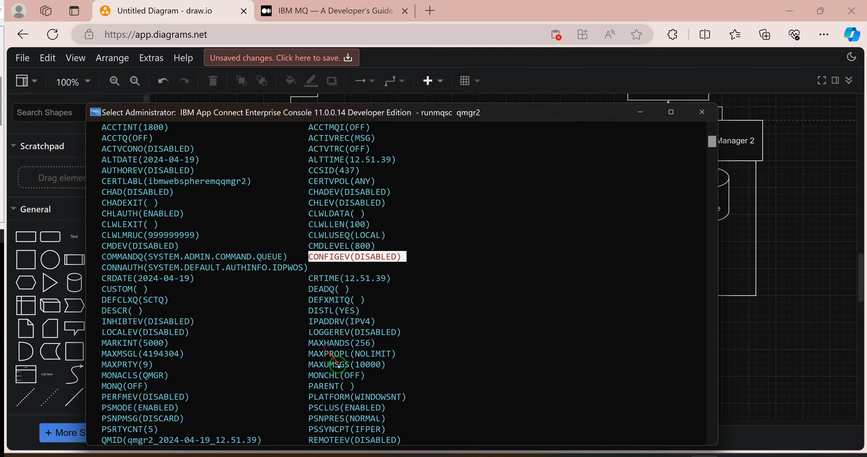
{"action": "mouse_move", "coordinate": [309, 289]}
{"action": "left_mouse_down"}
{"action": "mouse_move", "coordinate": [359, 291]}
{"action": "mouse_move", "coordinate": [311, 288]}
{"action": "left_mouse_up"}
{"action": "left_click", "coordinate": [316, 288]}
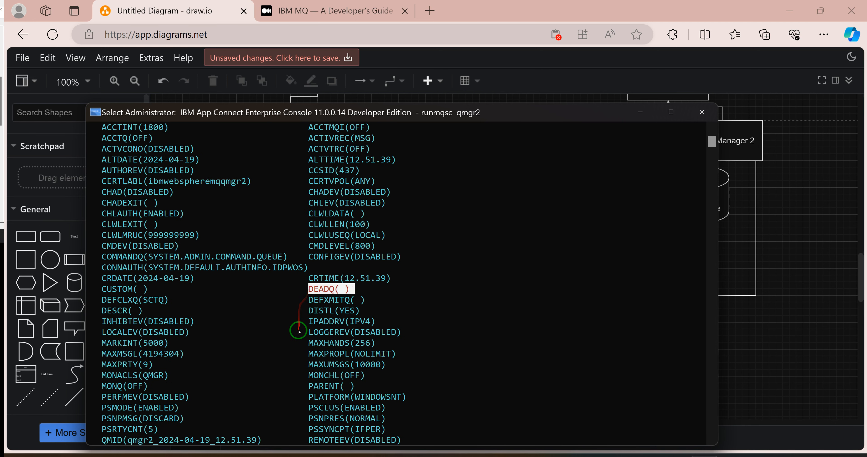
{"action": "left_click", "coordinate": [303, 288]}
{"action": "left_click_drag", "start_coordinate": [348, 289], "coordinate": [310, 288]}
- Exit the MQSC session and start a new one with the command runmqsc qmgr2
{"action": "scroll", "coordinate": [421, 361], "scroll_direction": "down", "scroll_amount": 12}
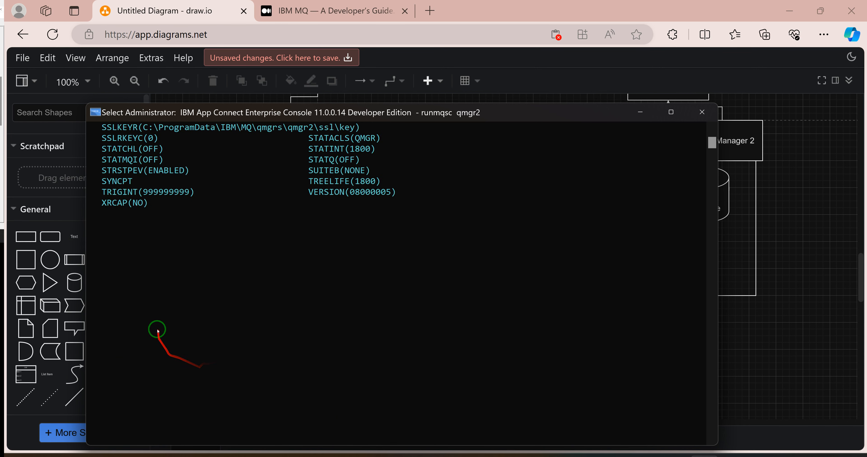
{"action": "type", "text": "ex"}
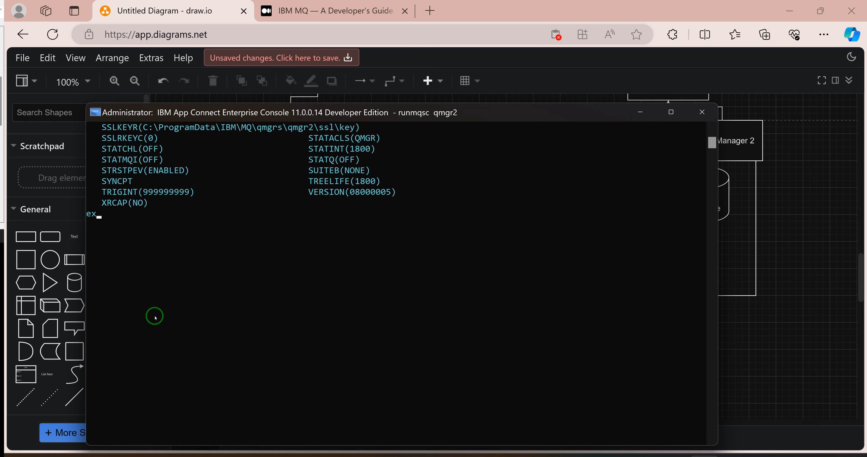
{"action": "key", "text": "Return"}
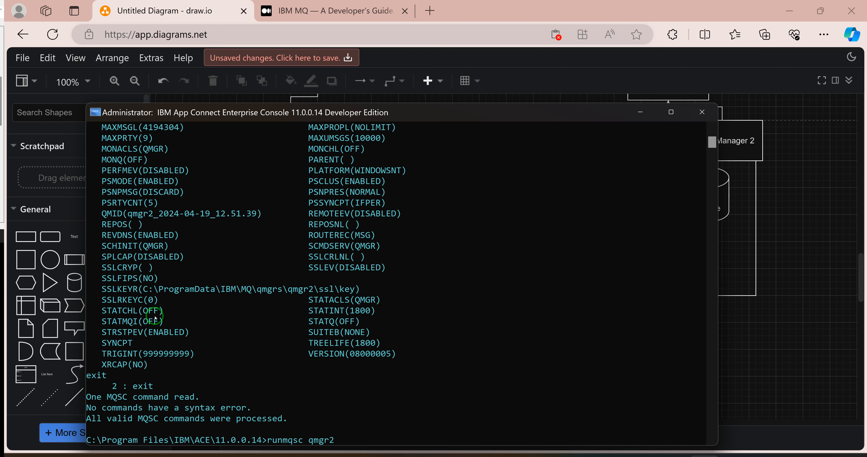
{"action": "key", "text": "Return"}
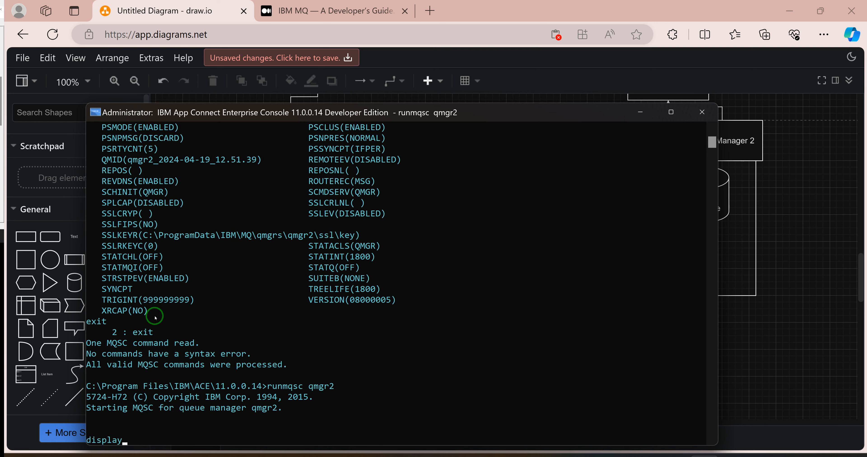
- Show the queue manager's attributes with display qmgr and highlight the dead-letter queue attribute DEADQ in the output
{"action": "type", "text": "display qmgr"}
{"action": "key", "text": "Return"}
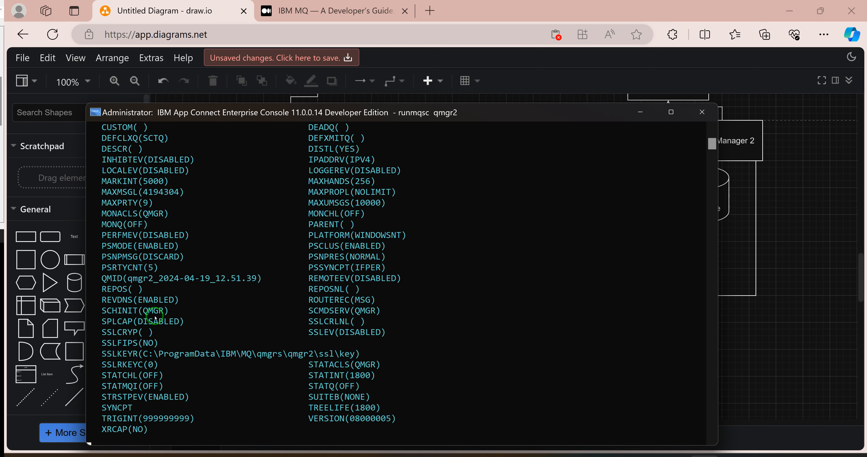
{"action": "scroll", "coordinate": [347, 148], "scroll_direction": "up", "scroll_amount": 1}
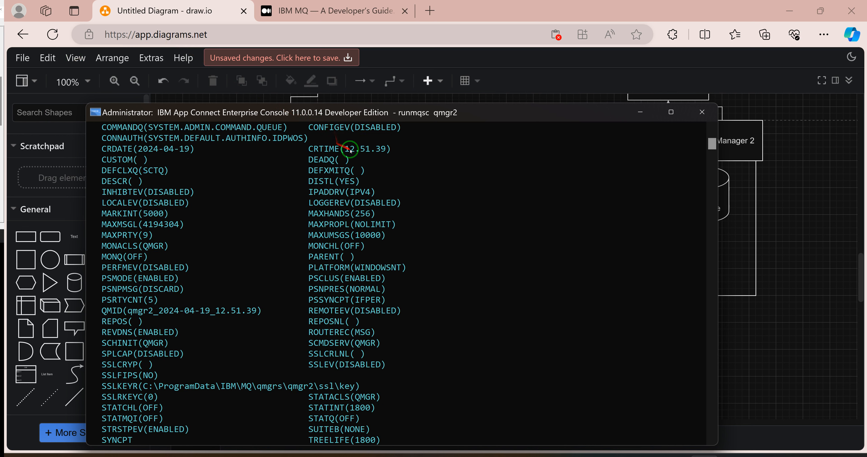
{"action": "left_click_drag", "start_coordinate": [355, 163], "coordinate": [308, 160]}
{"action": "left_click", "coordinate": [306, 160]}
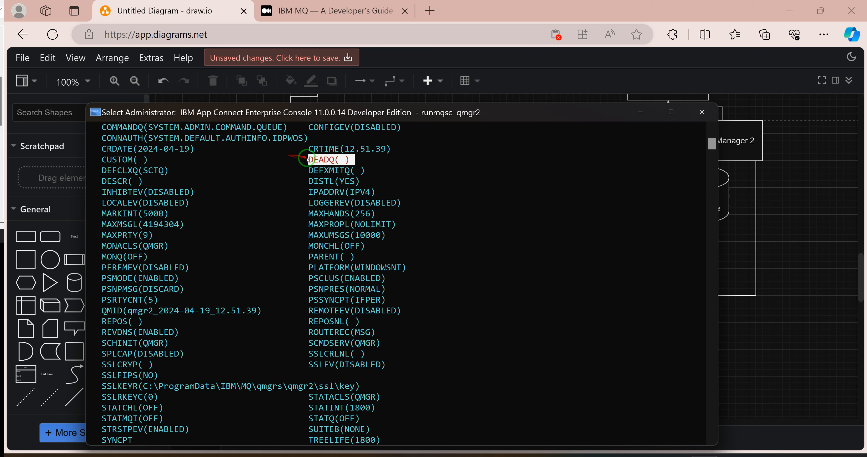
{"action": "double_click", "coordinate": [320, 162]}
{"action": "left_click", "coordinate": [371, 160]}
{"action": "left_click_drag", "start_coordinate": [353, 160], "coordinate": [339, 161]}
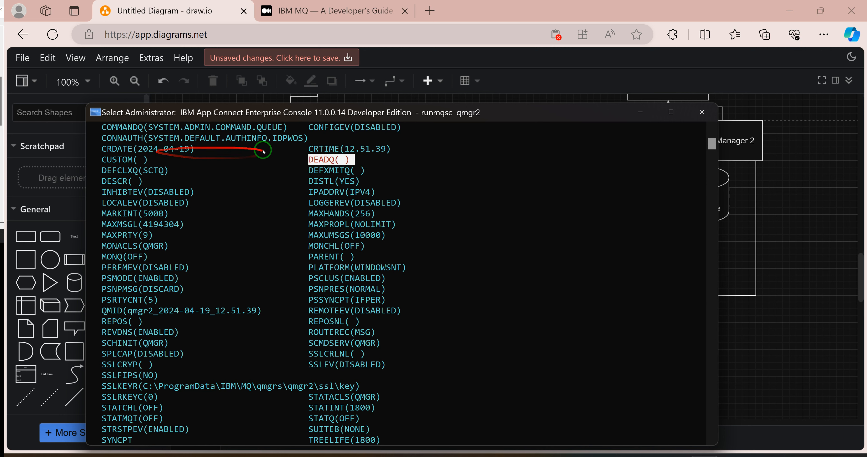
- Start entering a define command at the end of the MQSC session's output
{"action": "scroll", "coordinate": [171, 308], "scroll_direction": "down", "scroll_amount": 8}
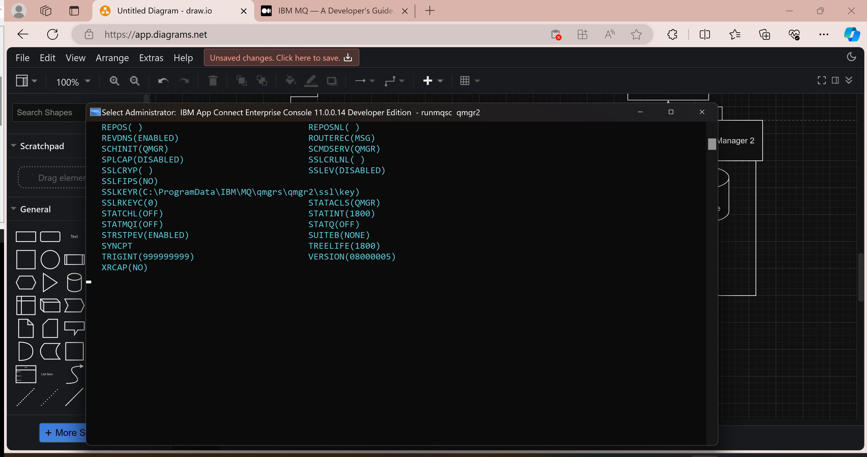
{"action": "left_click", "coordinate": [704, 456]}
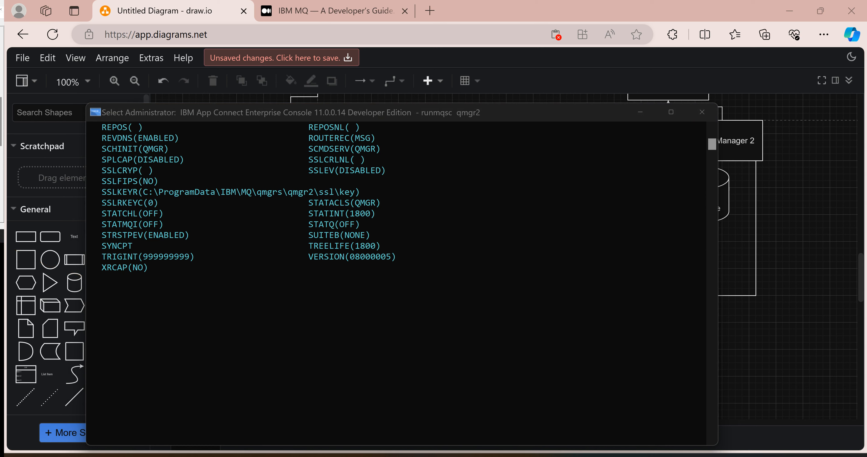
{"action": "left_click", "coordinate": [122, 290]}
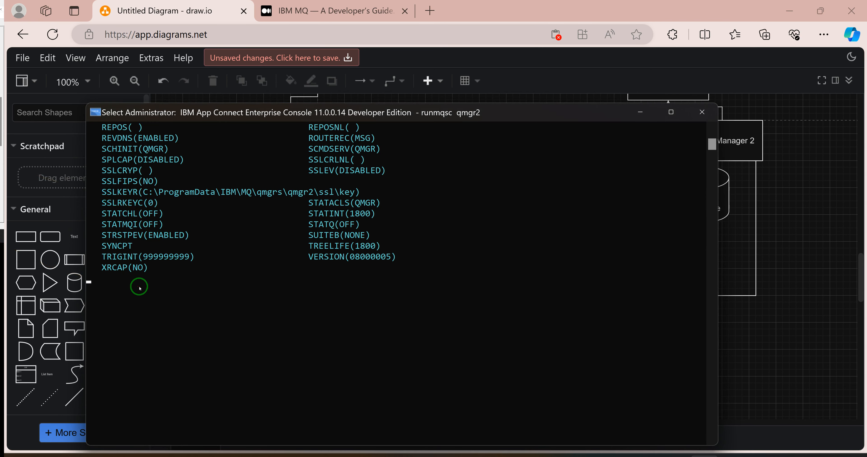
{"action": "type", "text": "de"}
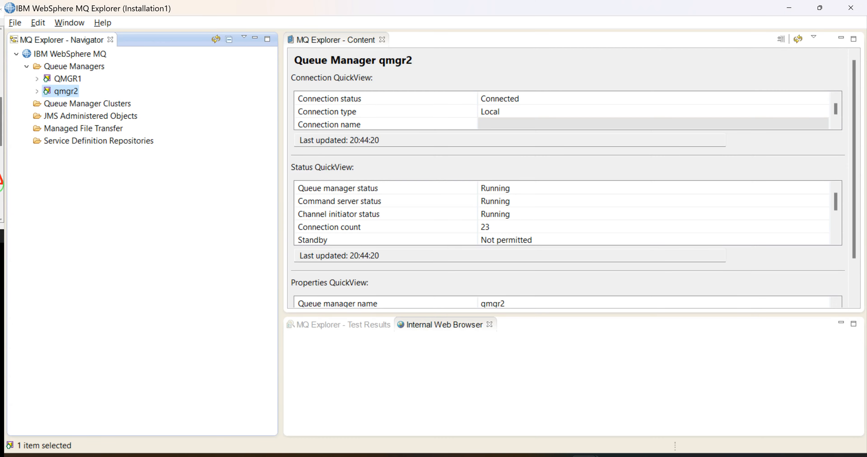
- Switch to MQ Explorer, open the Queues folder of qmgr2 and review the queue types offered for a new queue
{"action": "left_click", "coordinate": [36, 89]}
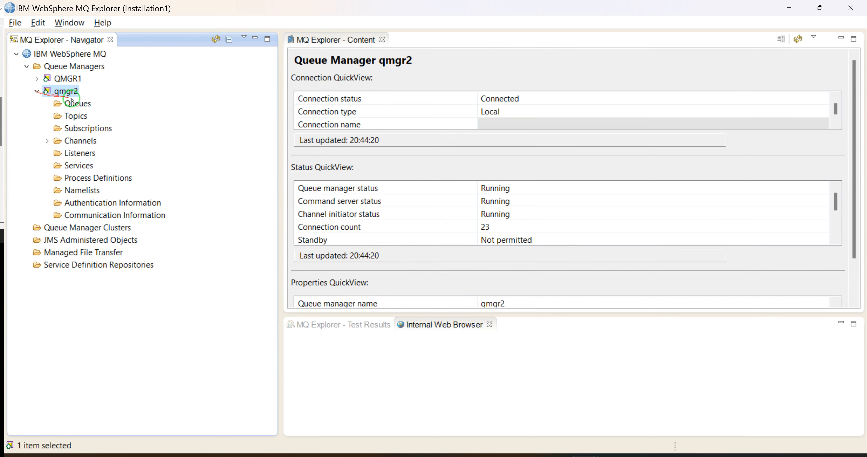
{"action": "left_click", "coordinate": [89, 104]}
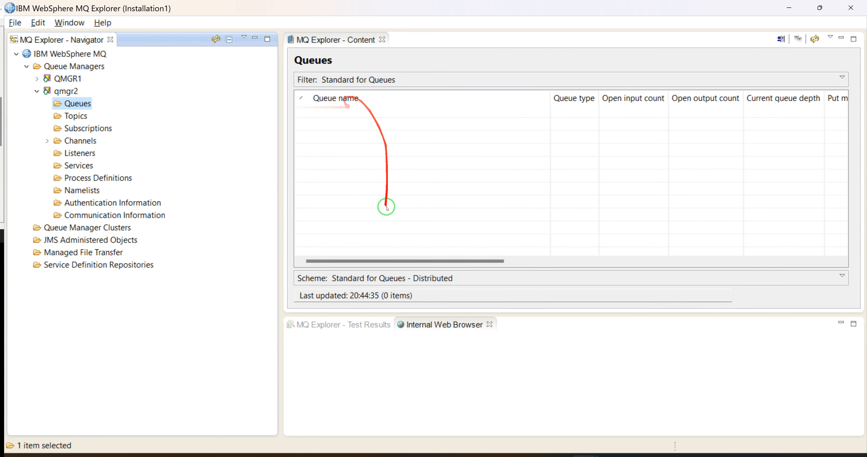
{"action": "right_click", "coordinate": [74, 107]}
{"action": "mouse_move", "coordinate": [111, 112]}
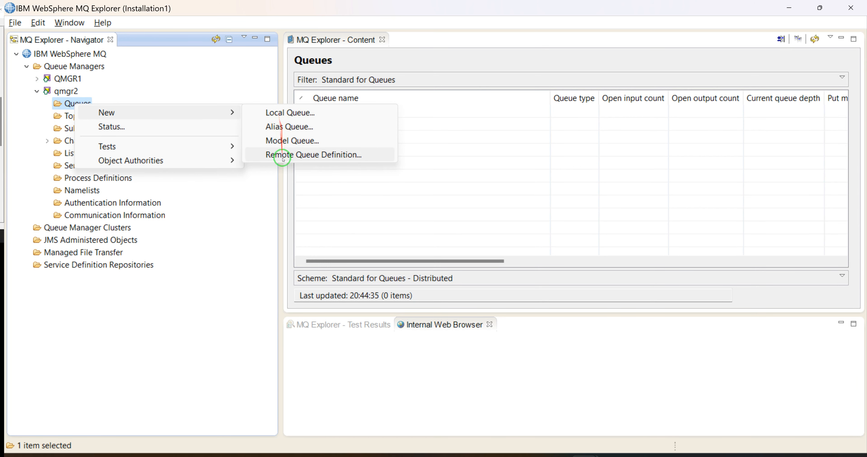
{"action": "left_click", "coordinate": [211, 219]}
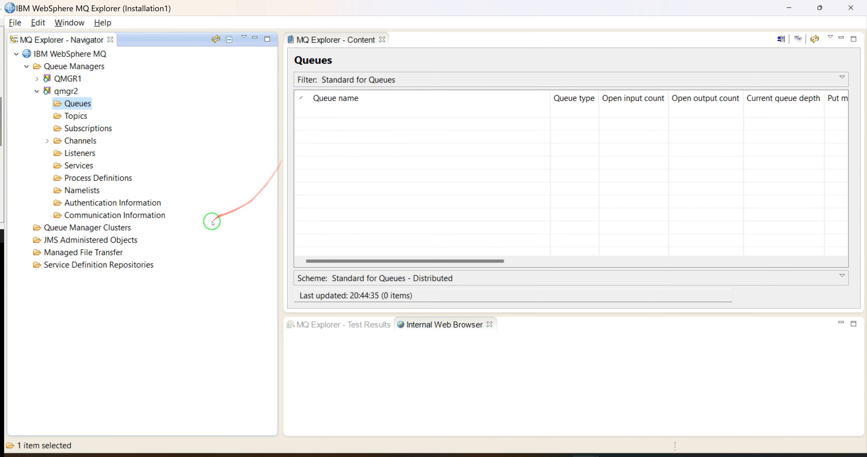
{"action": "right_click", "coordinate": [77, 106]}
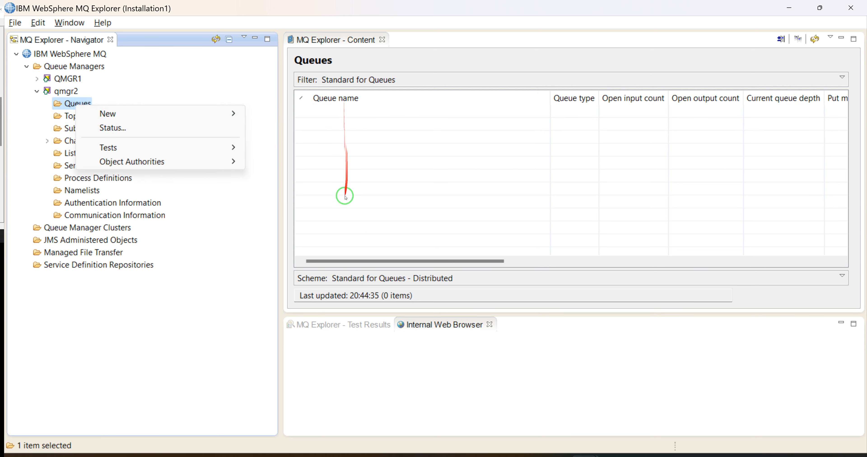
{"action": "left_click", "coordinate": [248, 213]}
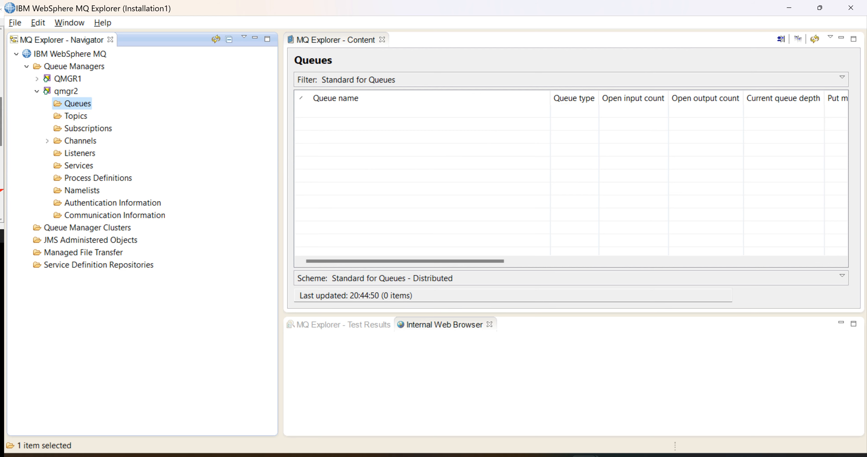
- Return to the console and create a local queue with the command define qlocal(Localq)
{"action": "key", "text": "alt+Tab"}
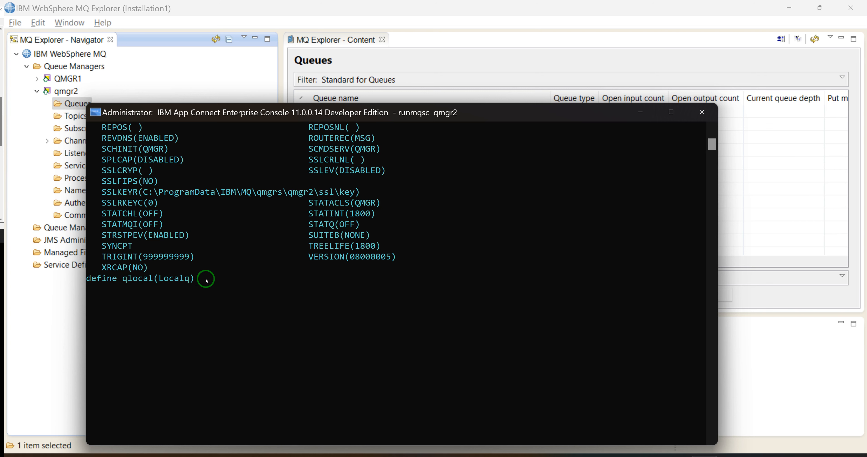
{"action": "key", "text": "Return"}
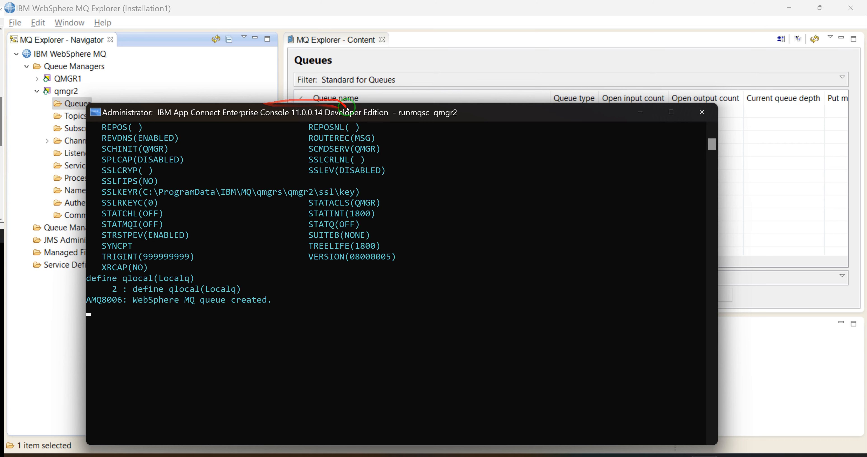
- Move the console aside, refresh the MQ Explorer navigator and show the queues of qmgr2 again
{"action": "left_click_drag", "start_coordinate": [356, 111], "coordinate": [489, 172]}
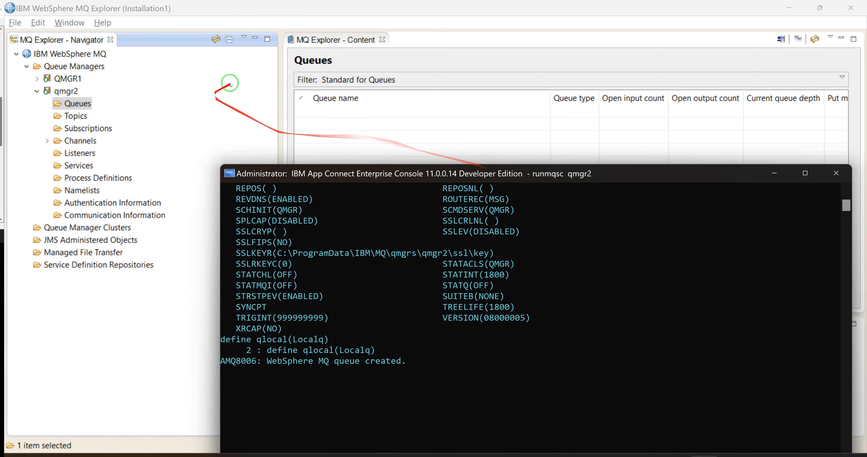
{"action": "left_click", "coordinate": [216, 39]}
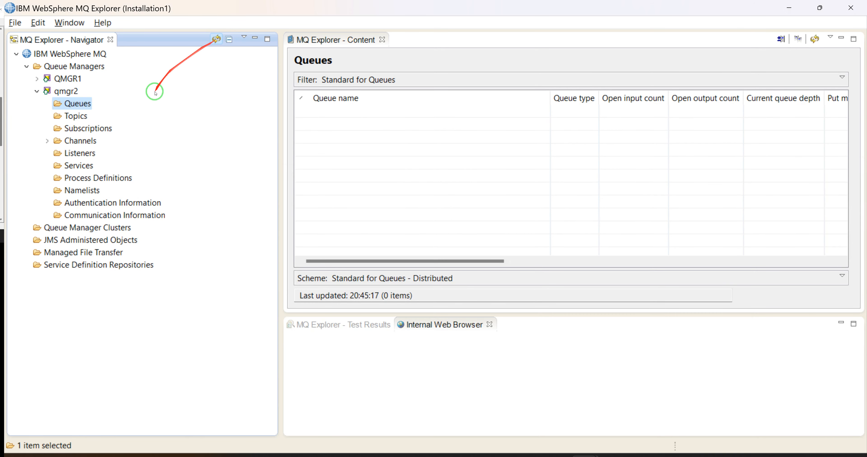
{"action": "left_click", "coordinate": [60, 91]}
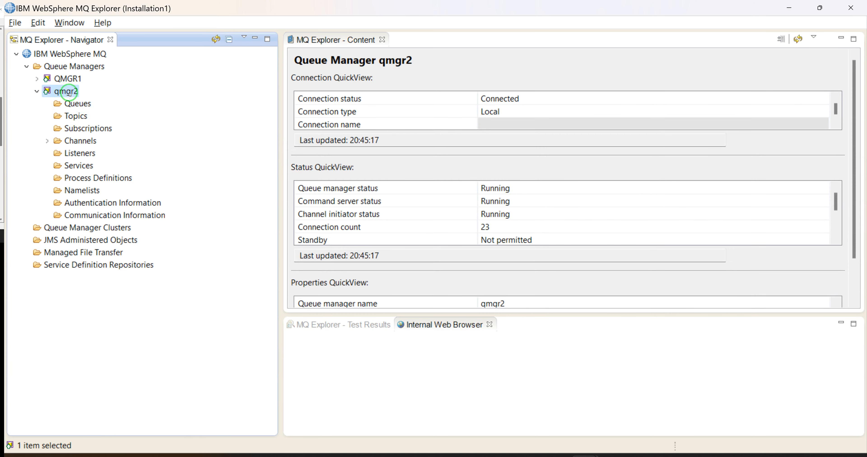
{"action": "left_click", "coordinate": [74, 103]}
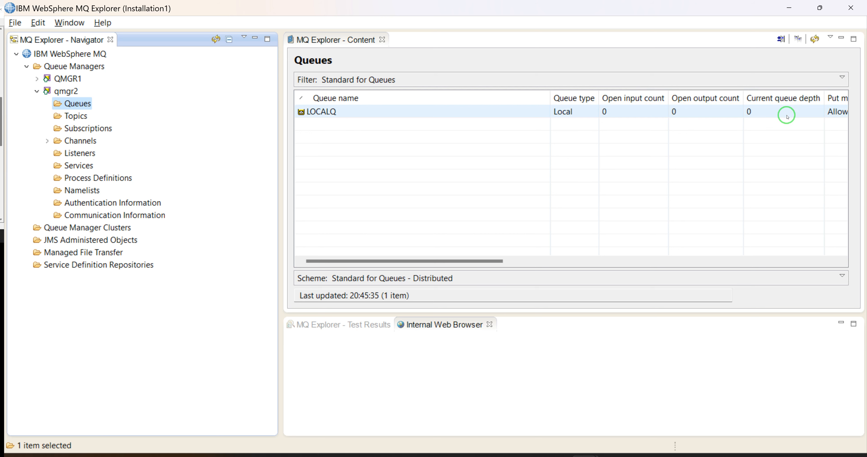
- Review the local queue's details in the queue list, from queue type and depth through remote queue manager and base type
{"action": "scroll", "coordinate": [481, 261], "scroll_direction": "right", "scroll_amount": 3}
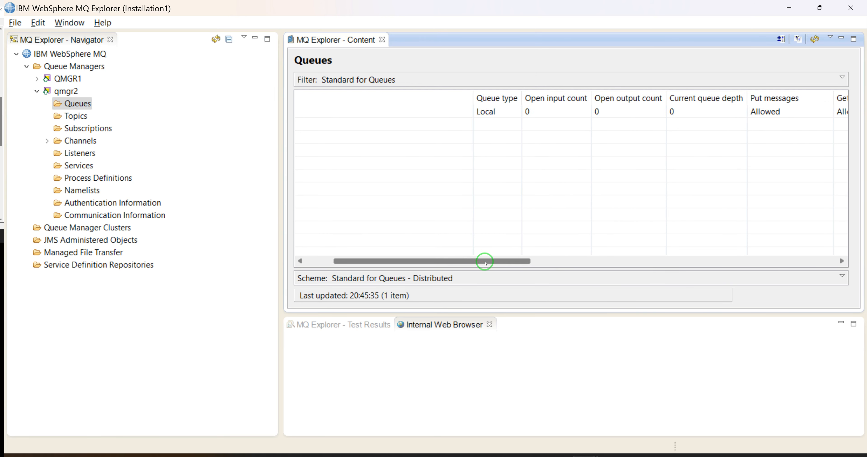
{"action": "left_click_drag", "start_coordinate": [485, 263], "coordinate": [536, 258]}
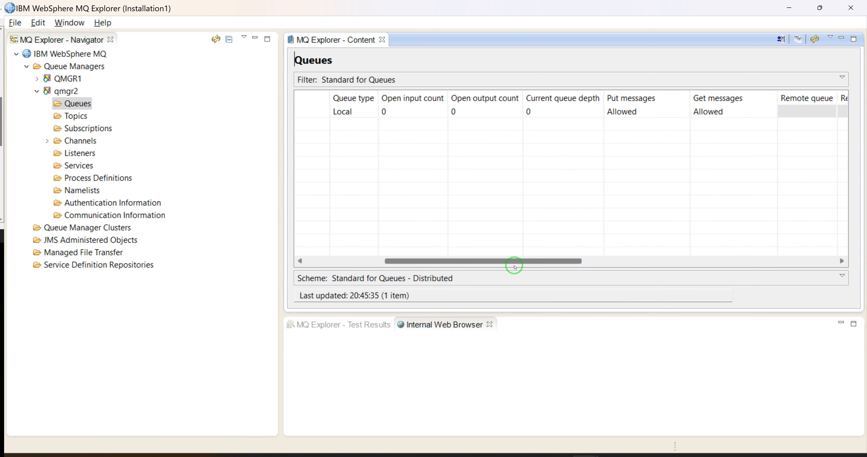
{"action": "left_click_drag", "start_coordinate": [519, 260], "coordinate": [581, 255]}
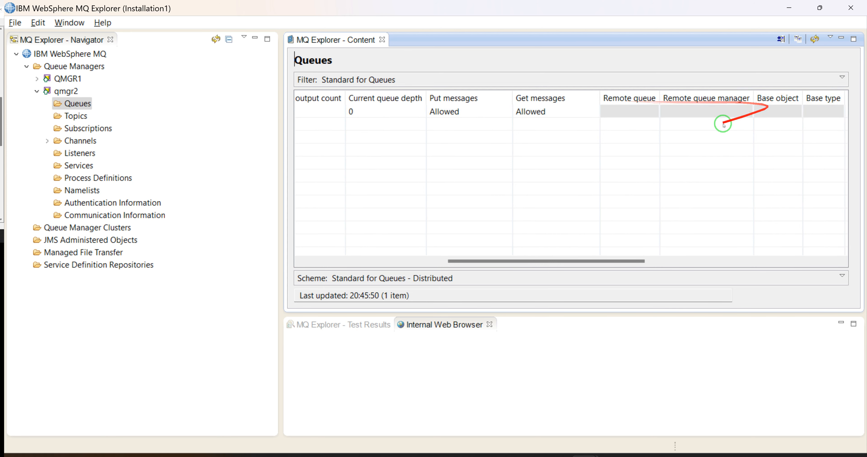
{"action": "left_click_drag", "start_coordinate": [580, 255], "coordinate": [481, 257]}
- Return to the console and try to show the local queue's attributes with the command display qlocal(local)
{"action": "key", "text": "alt+Tab"}
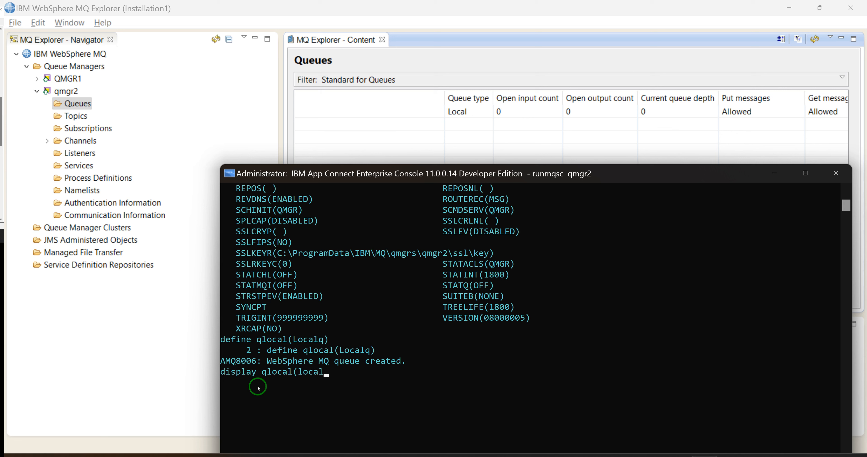
{"action": "key", "text": "Return"}
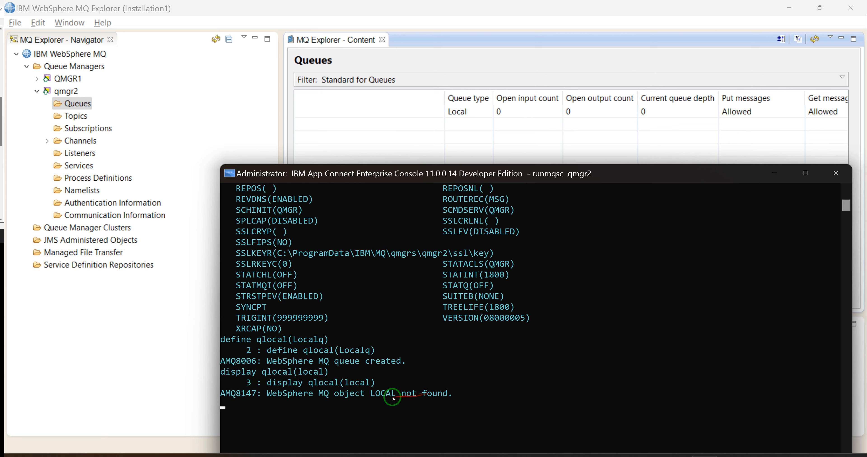
- Try to show the queue's attributes with the command display q(local)
{"action": "key", "text": "Up"}
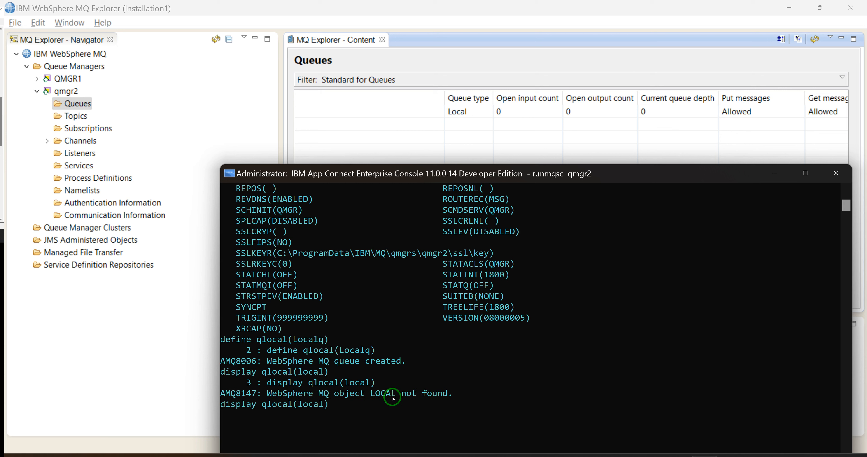
{"action": "key", "text": "Return"}
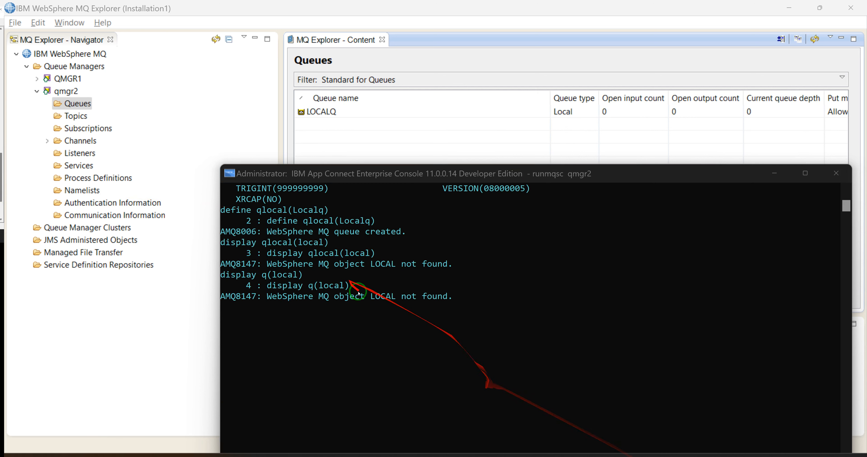
{"action": "left_click", "coordinate": [328, 308]}
{"action": "left_click", "coordinate": [245, 307]}
{"action": "left_click_drag", "start_coordinate": [309, 286], "coordinate": [353, 285]}
- Copy the queue name Localq from the earlier define command and show that queue's attributes with the display q command
{"action": "double_click", "coordinate": [358, 222]}
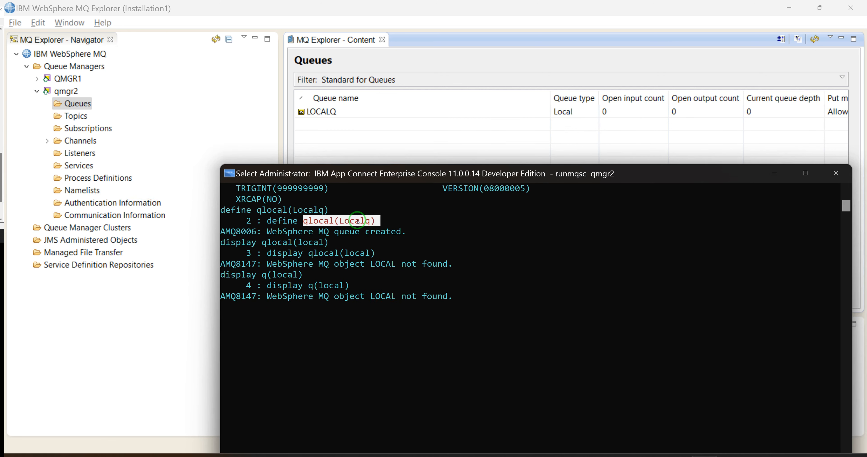
{"action": "left_click", "coordinate": [368, 225]}
{"action": "left_click_drag", "start_coordinate": [368, 222], "coordinate": [340, 222]}
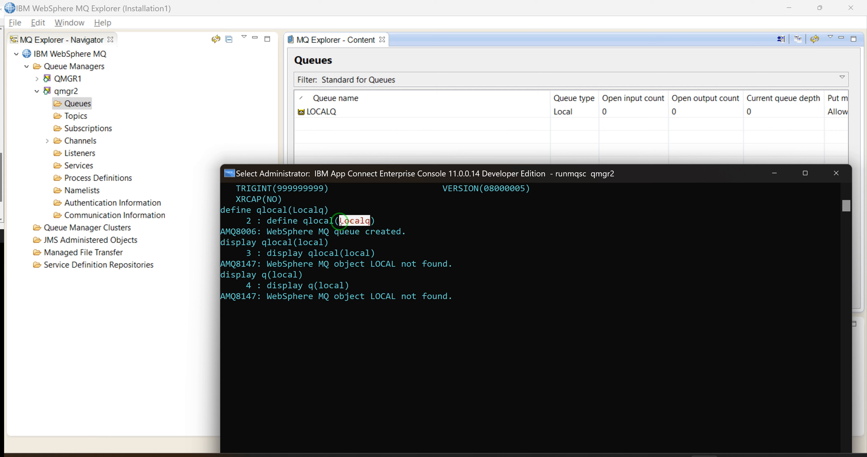
{"action": "key", "text": "ctrl+c"}
{"action": "key", "text": "Up"}
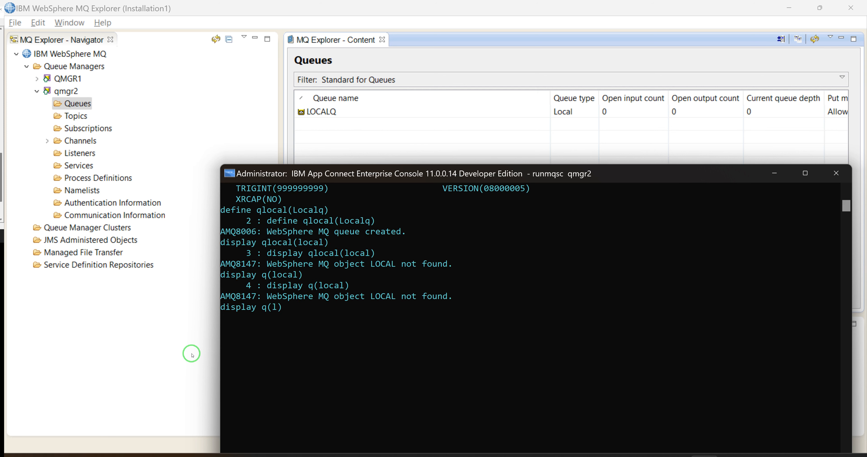
{"action": "key", "text": "Return"}
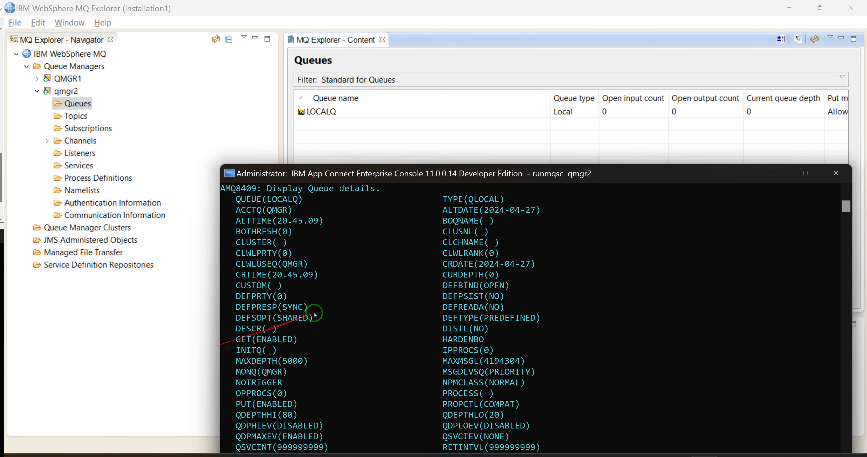
{"action": "left_click_drag", "start_coordinate": [242, 204], "coordinate": [490, 213]}
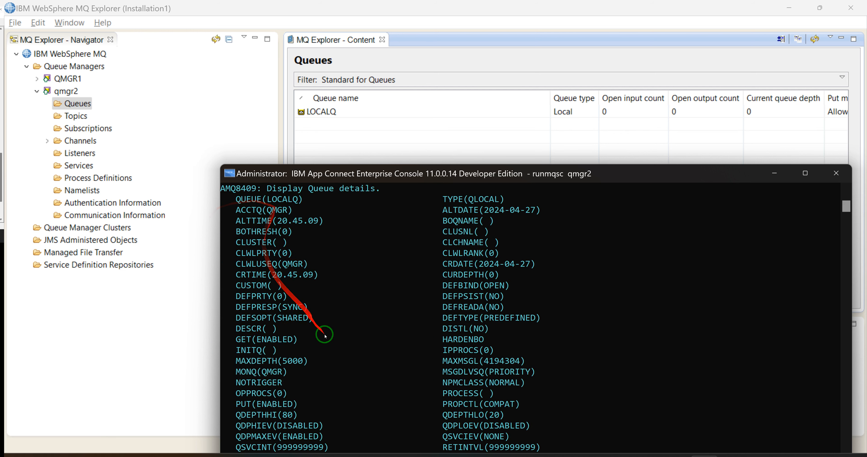
- Return to MQ Explorer, open the properties of queue LOCALQ and view the default persistence options
{"action": "left_click", "coordinate": [212, 145]}
{"action": "left_click", "coordinate": [353, 112]}
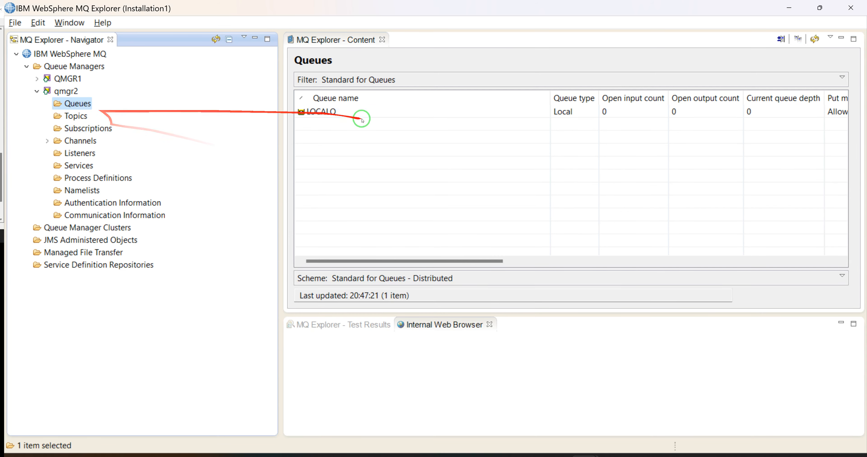
{"action": "right_click", "coordinate": [318, 112]}
{"action": "left_click", "coordinate": [360, 248]}
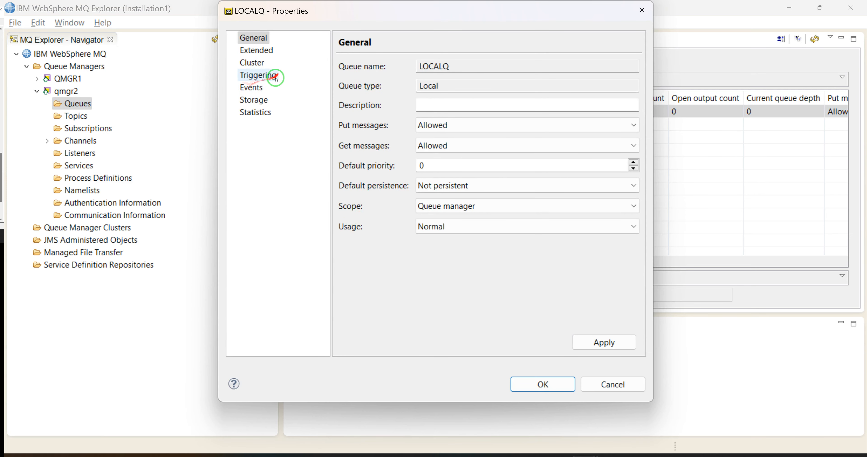
{"action": "left_click", "coordinate": [441, 188]}
{"action": "left_click", "coordinate": [437, 186]}
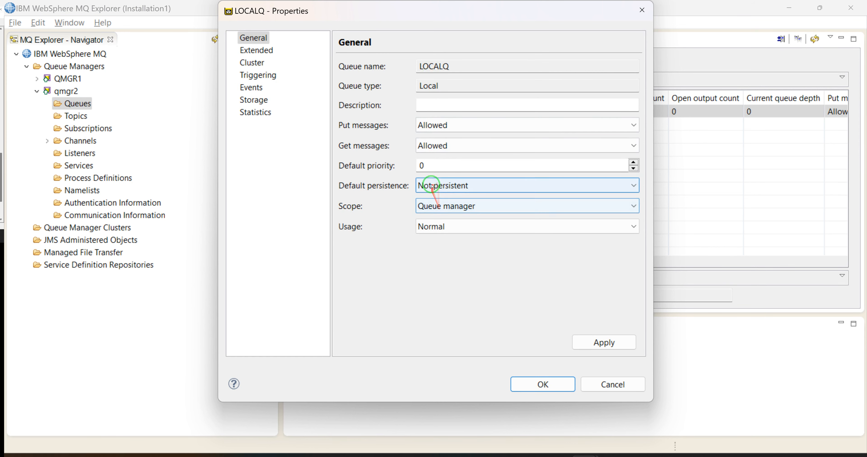
{"action": "left_click", "coordinate": [432, 186]}
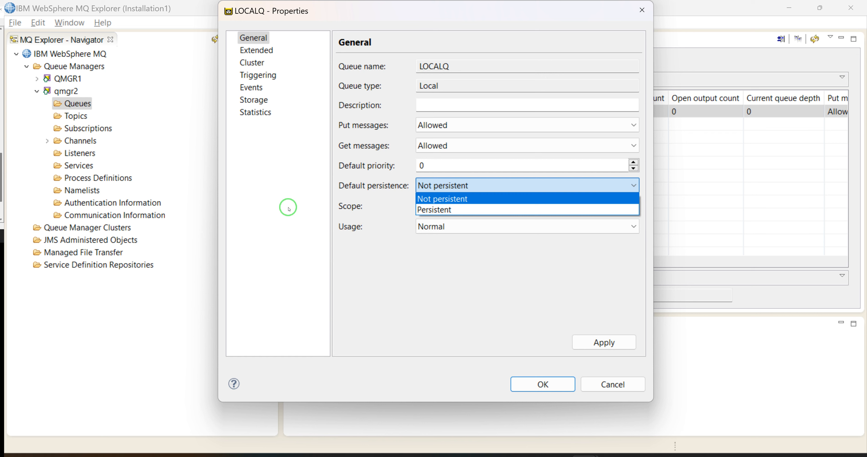
{"action": "left_click", "coordinate": [419, 267]}
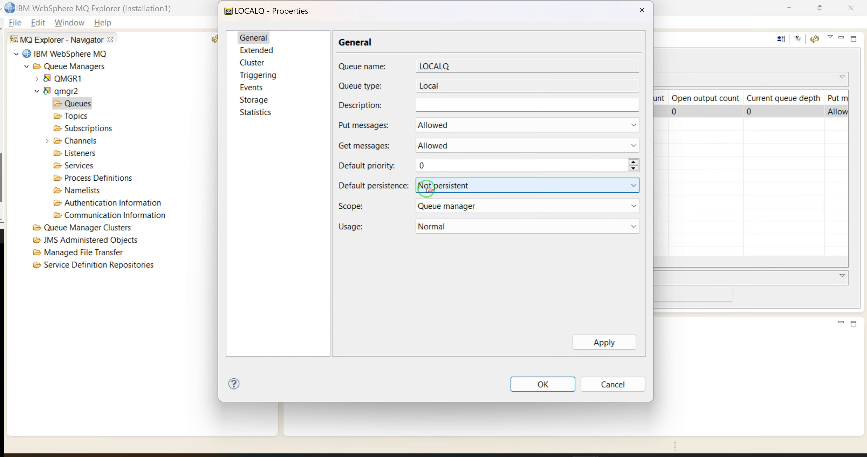
{"action": "left_click", "coordinate": [454, 188]}
{"action": "left_click", "coordinate": [445, 188]}
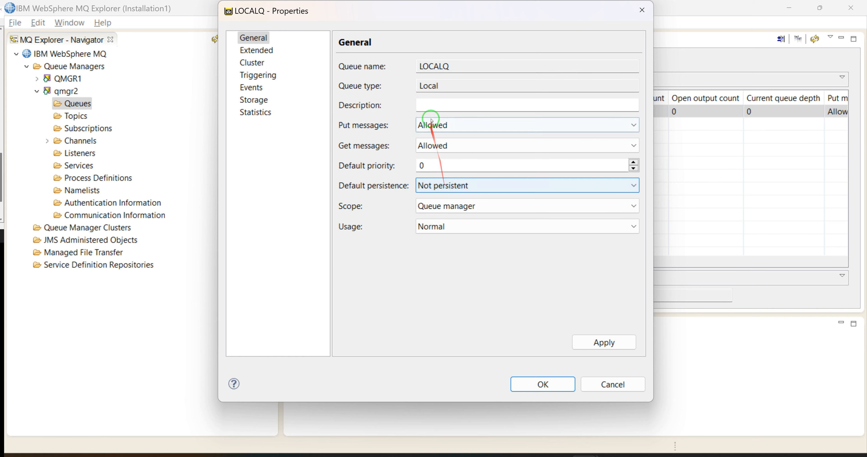
- Review LOCALQ's extended and storage properties, including the backout requeue queue selection, and close the properties without changes
{"action": "left_click", "coordinate": [254, 50]}
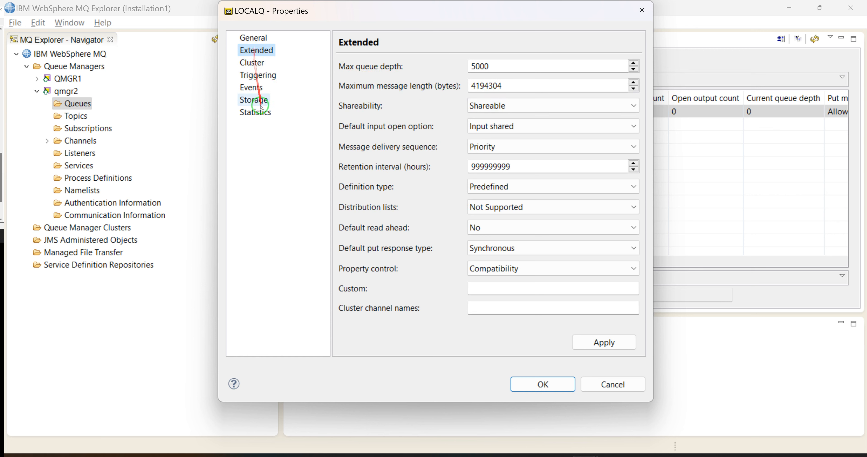
{"action": "left_click", "coordinate": [254, 100]}
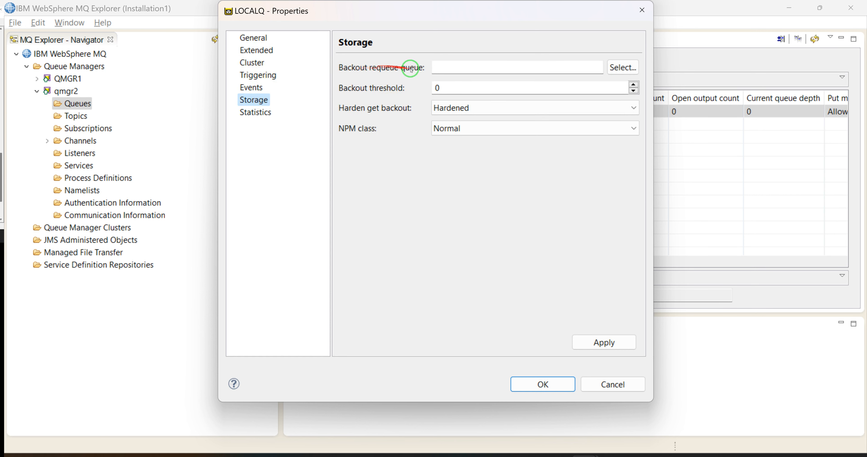
{"action": "left_click", "coordinate": [621, 68]}
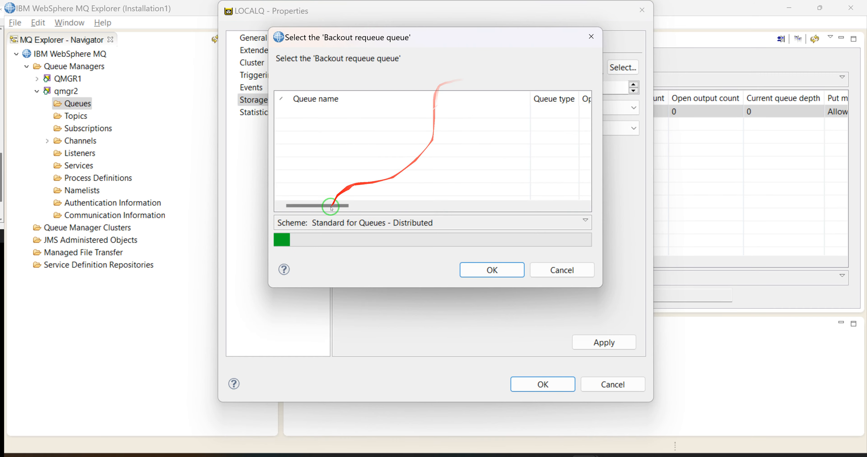
{"action": "left_click", "coordinate": [590, 36]}
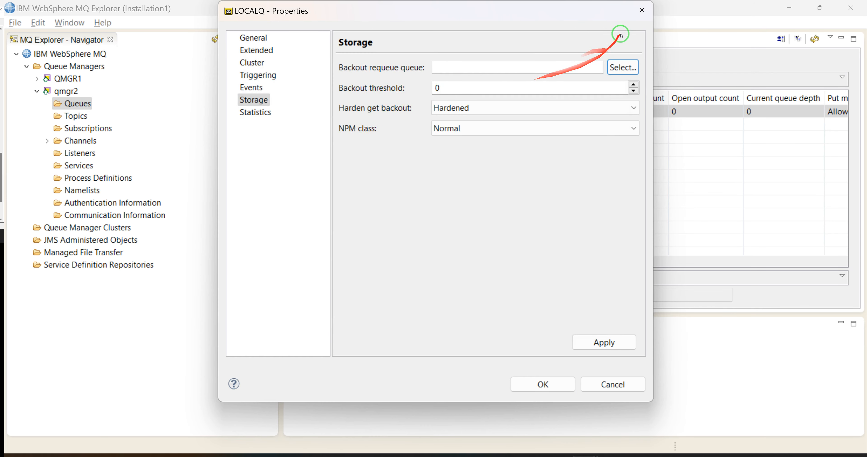
{"action": "left_click", "coordinate": [642, 9]}
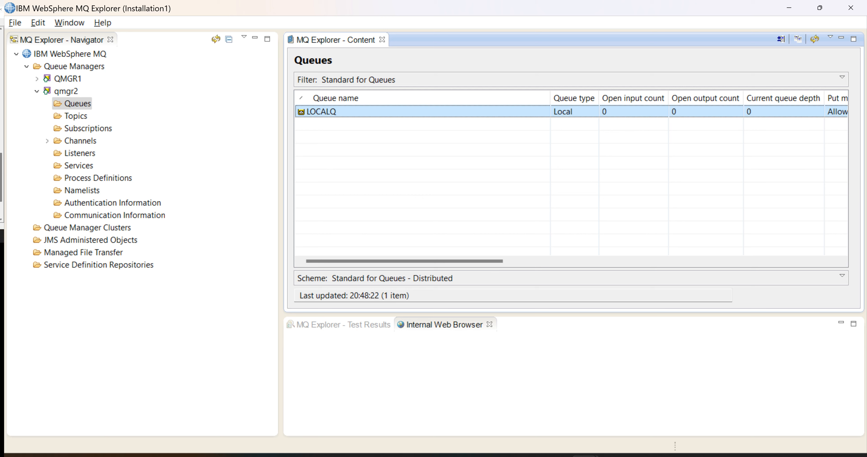
- Reopen the properties of queue LOCALQ and view the available options for putting messages
{"action": "left_click", "coordinate": [674, 456]}
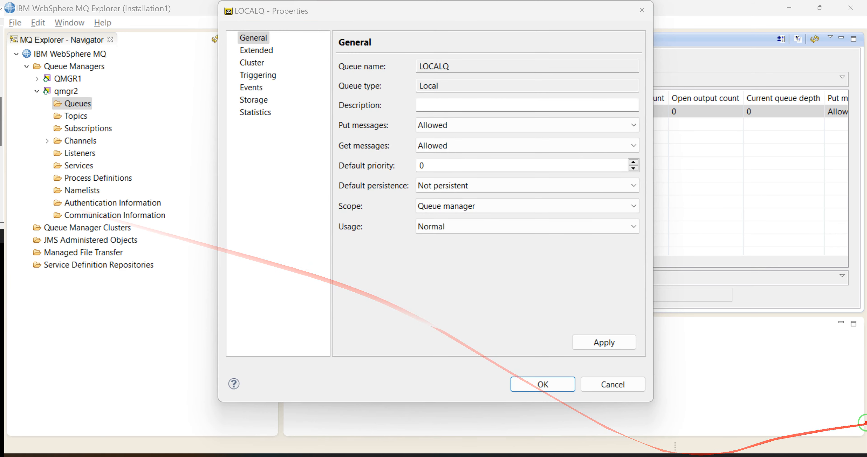
{"action": "left_click", "coordinate": [642, 10]}
{"action": "right_click", "coordinate": [322, 112]}
{"action": "left_click", "coordinate": [358, 256]}
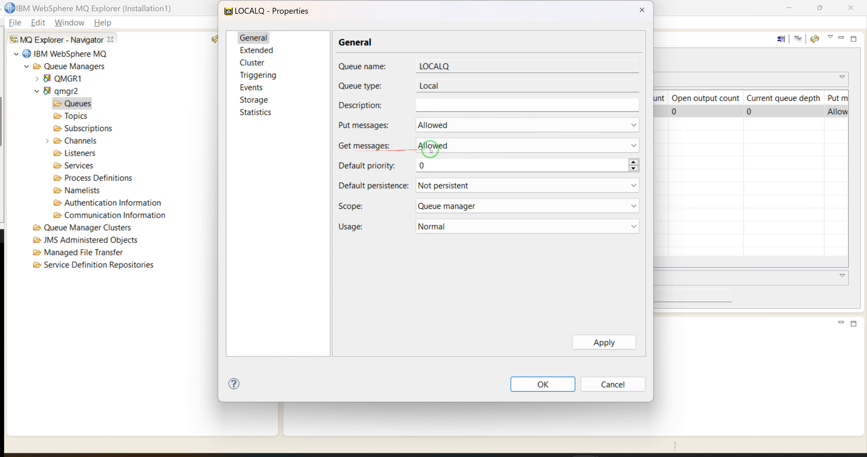
{"action": "left_click", "coordinate": [437, 126]}
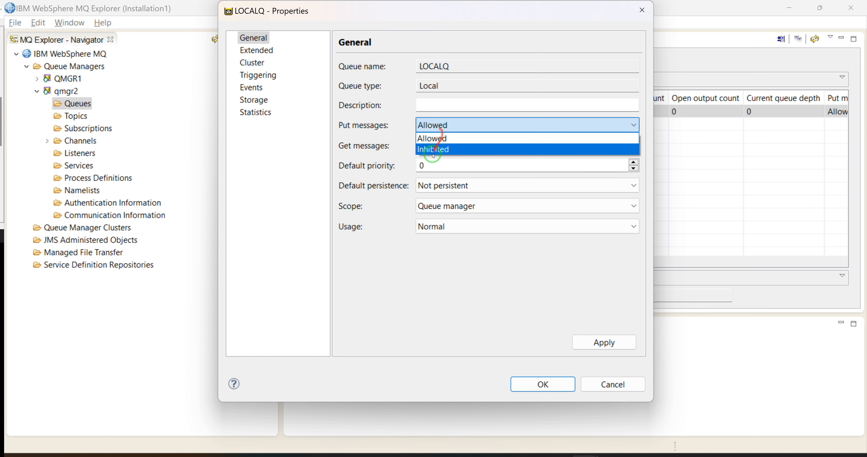
{"action": "left_click", "coordinate": [438, 125]}
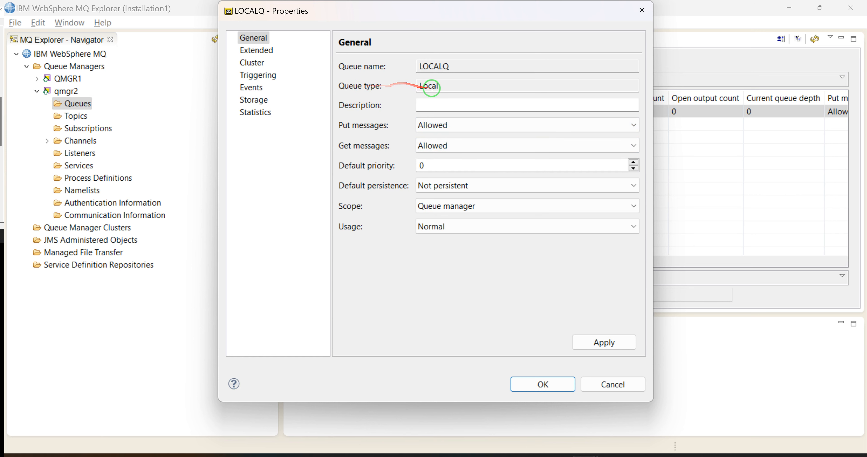
- Examine LOCALQ's queue type and name together with the Normal and Transmission usage options
{"action": "left_click", "coordinate": [422, 84]}
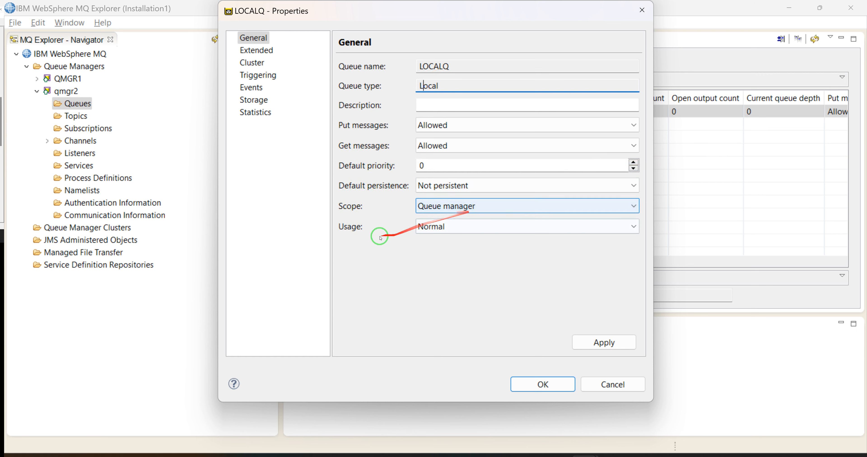
{"action": "left_click", "coordinate": [434, 228]}
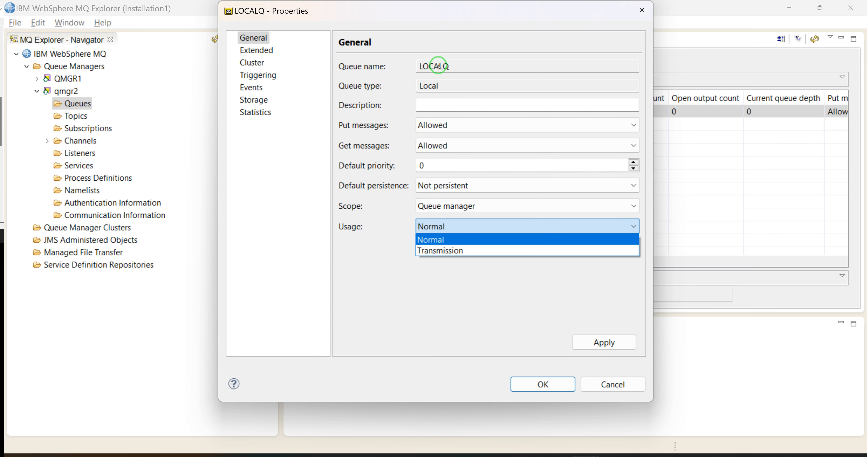
{"action": "left_click", "coordinate": [350, 226]}
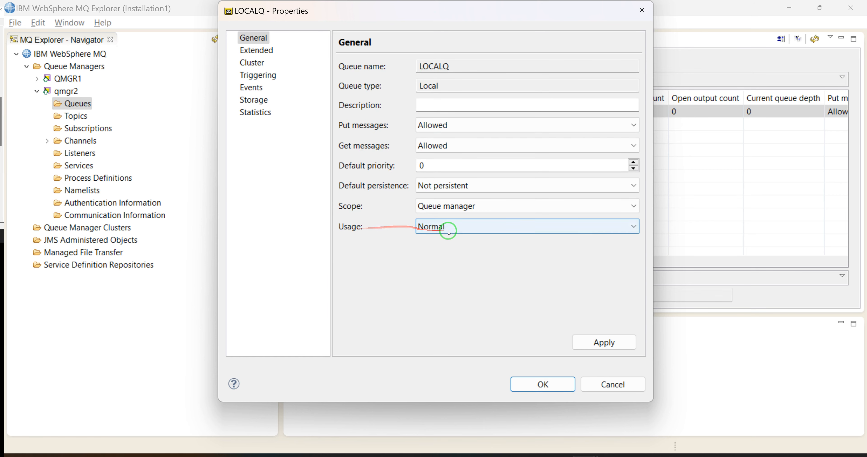
{"action": "left_click", "coordinate": [434, 227]}
{"action": "left_click", "coordinate": [425, 273]}
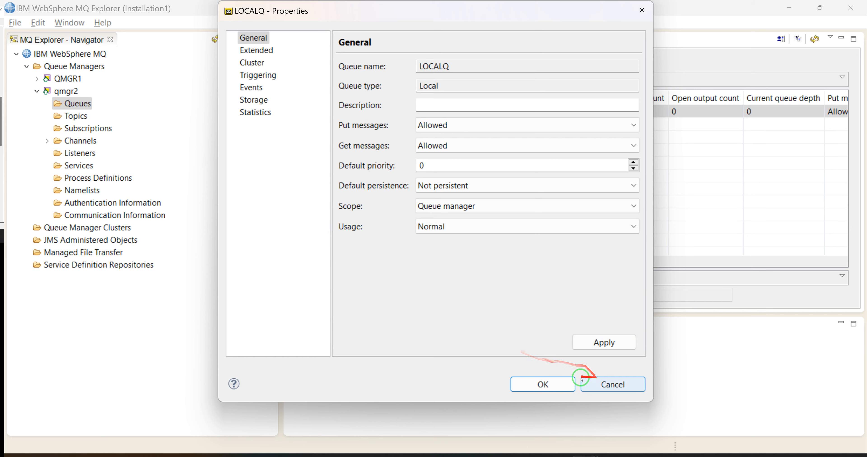
{"action": "double_click", "coordinate": [454, 65]}
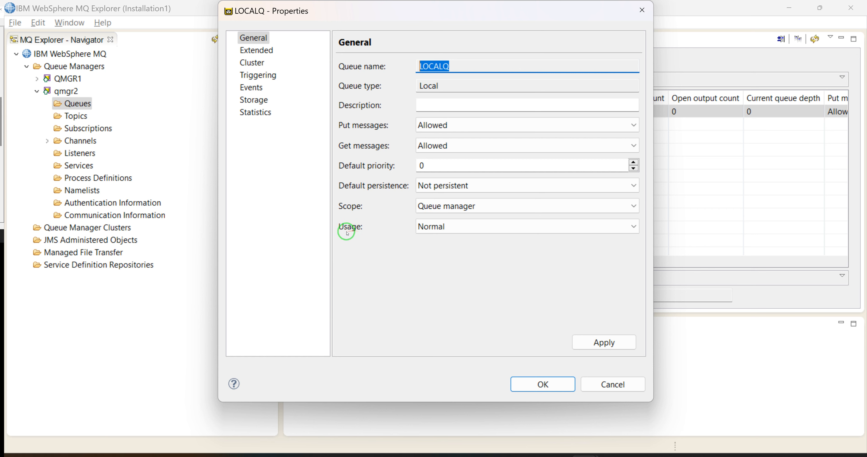
{"action": "left_click", "coordinate": [427, 227]}
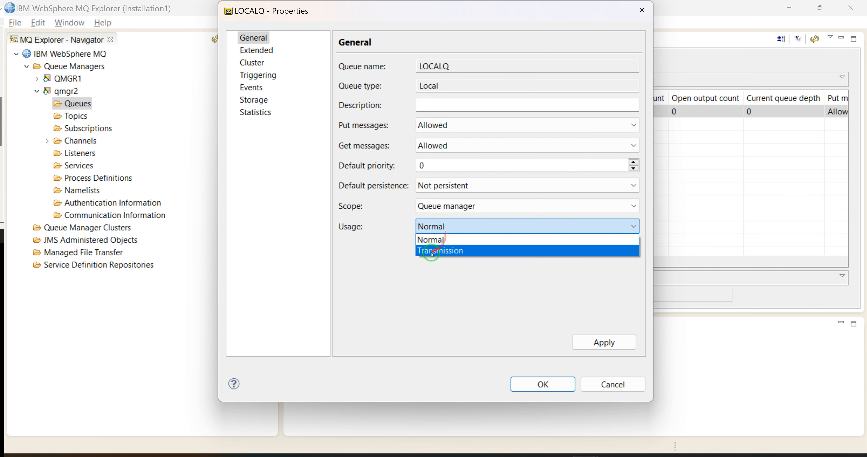
{"action": "left_click", "coordinate": [351, 228]}
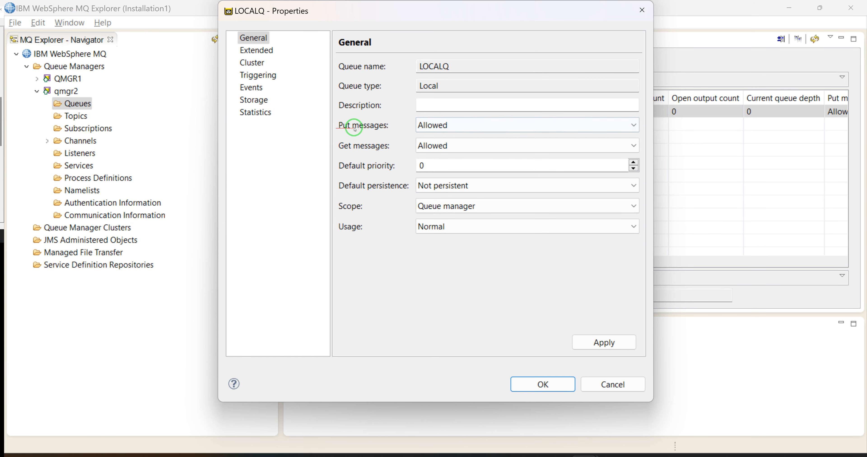
- Check the Allowed and Inhibited options for putting messages once more and close the LOCALQ properties
{"action": "left_click", "coordinate": [433, 127]}
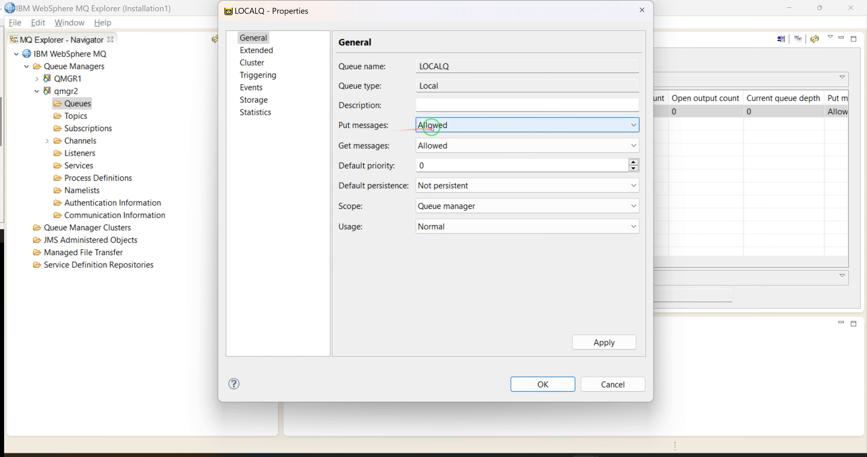
{"action": "left_click", "coordinate": [424, 125]}
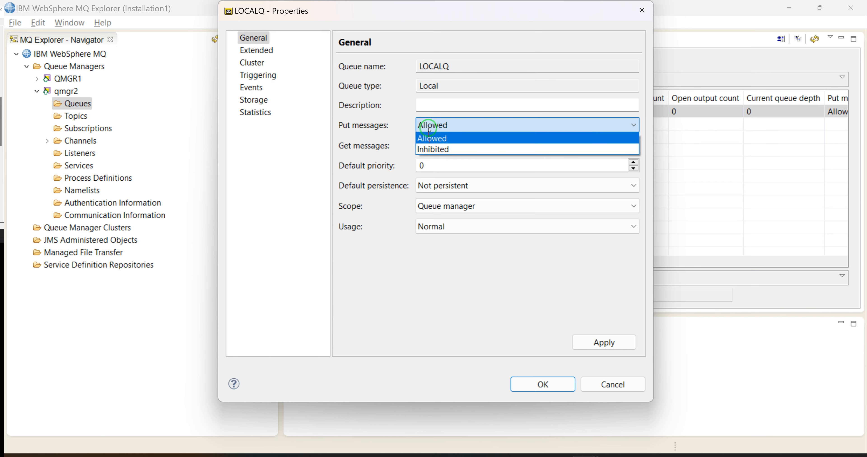
{"action": "left_click", "coordinate": [430, 143]}
{"action": "left_click", "coordinate": [641, 9]}
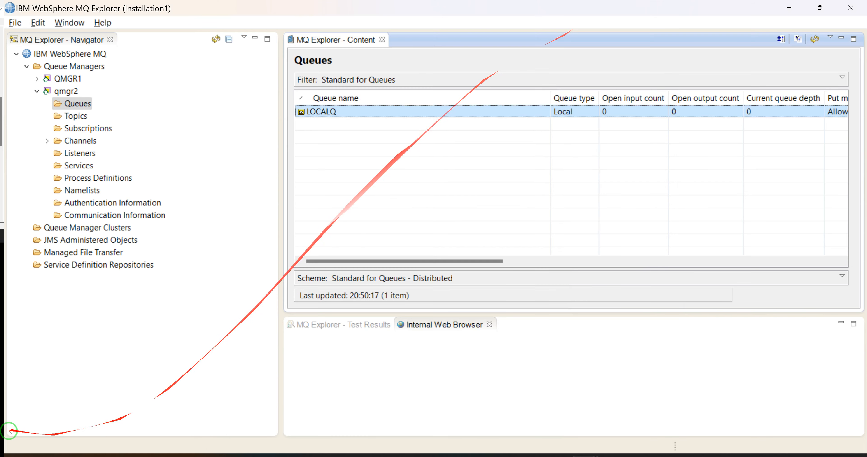
- Switch to the runmqsc console and begin an alter qlocal(Localq) command with a put attribute, without running it
{"action": "key", "text": "alt+Tab"}
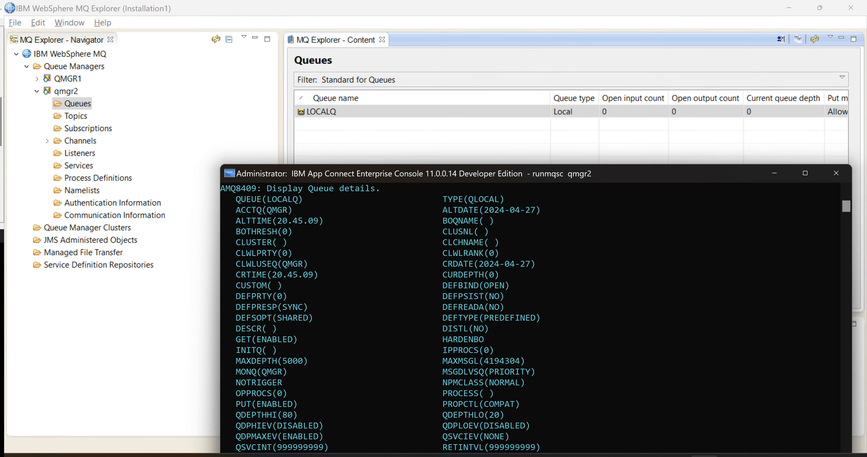
{"action": "scroll", "coordinate": [371, 336], "scroll_direction": "down", "scroll_amount": 10}
{"action": "scroll", "coordinate": [312, 312], "scroll_direction": "up", "scroll_amount": 2}
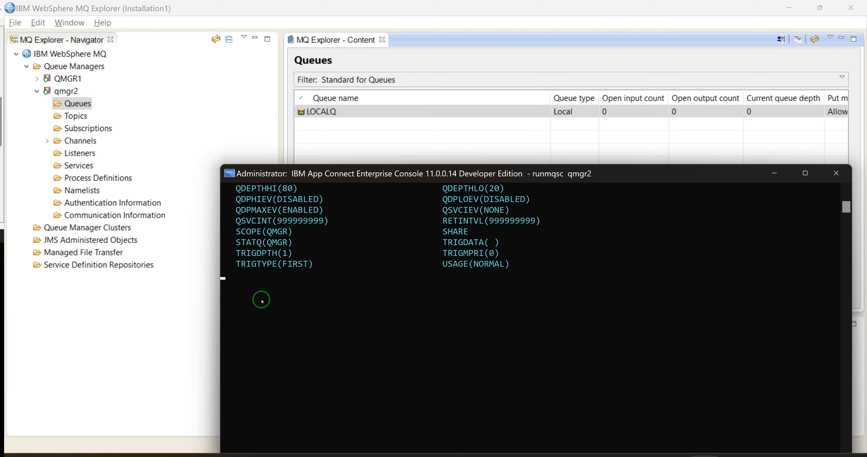
{"action": "type", "text": "later"}
{"action": "type", "text": "er"}
{"action": "key", "text": "BackSpace"}
{"action": "key", "text": "BackSpace"}
{"action": "key", "text": "BackSpace"}
{"action": "key", "text": "BackSpace"}
{"action": "key", "text": "BackSpace"}
{"action": "type", "text": "lter qlocal(Localq) put("}
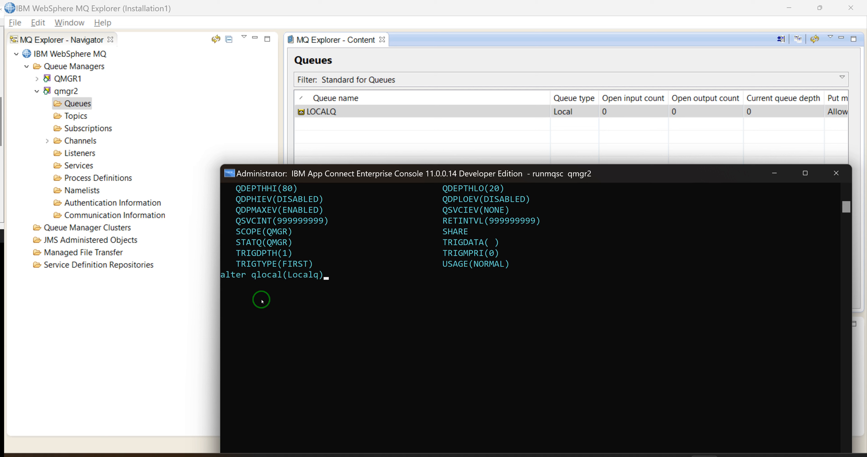
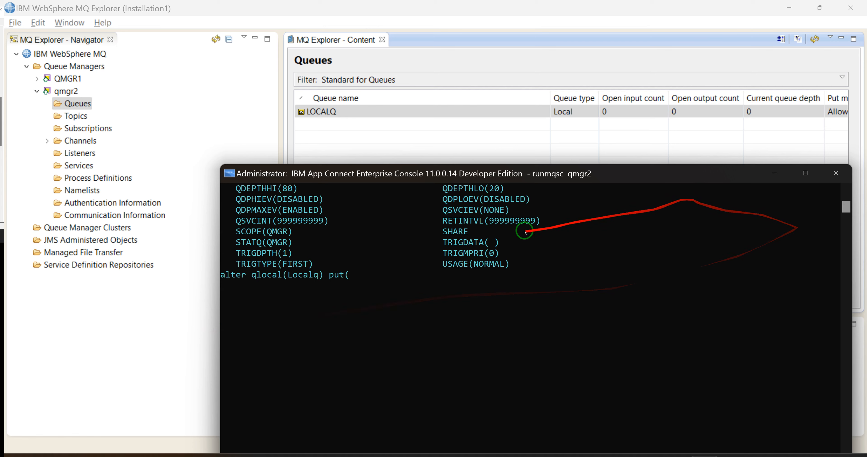
- Copy the PUT(ENABLED) attribute from the displayed details of LOCALQ
{"action": "scroll", "coordinate": [449, 293], "scroll_direction": "up", "scroll_amount": 4}
{"action": "scroll", "coordinate": [269, 303], "scroll_direction": "up", "scroll_amount": 1}
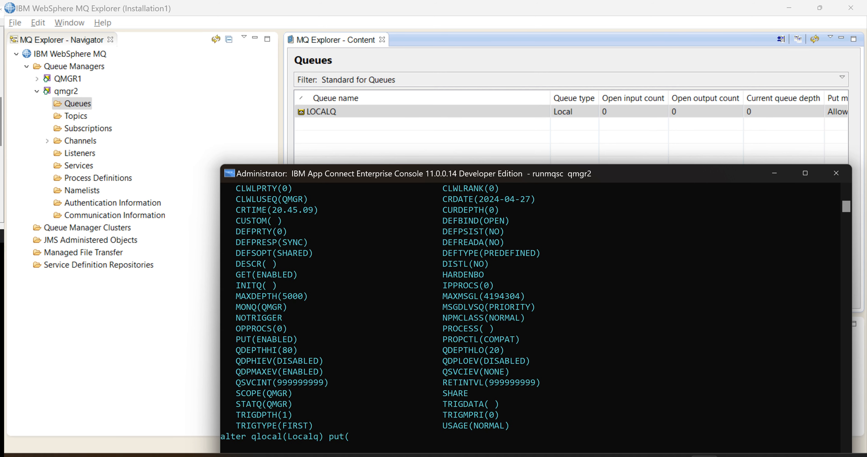
{"action": "left_click", "coordinate": [241, 338]}
{"action": "left_click_drag", "start_coordinate": [296, 339], "coordinate": [238, 340]}
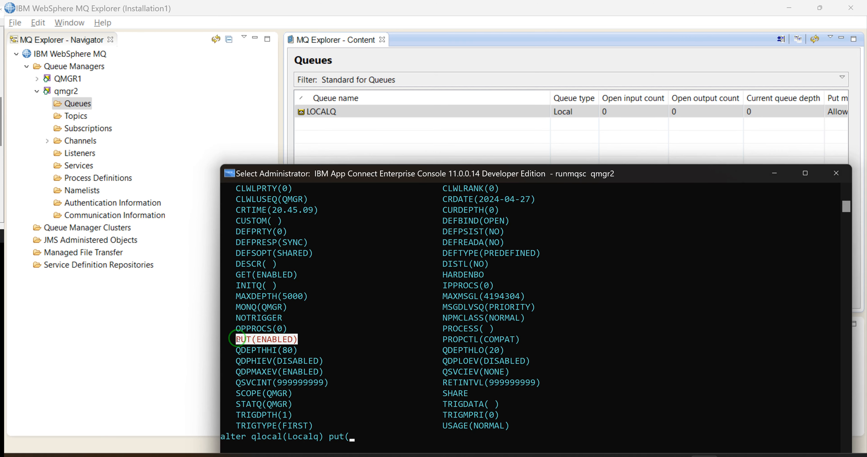
{"action": "right_click", "coordinate": [282, 344]}
{"action": "scroll", "coordinate": [401, 366], "scroll_direction": "down", "scroll_amount": 3}
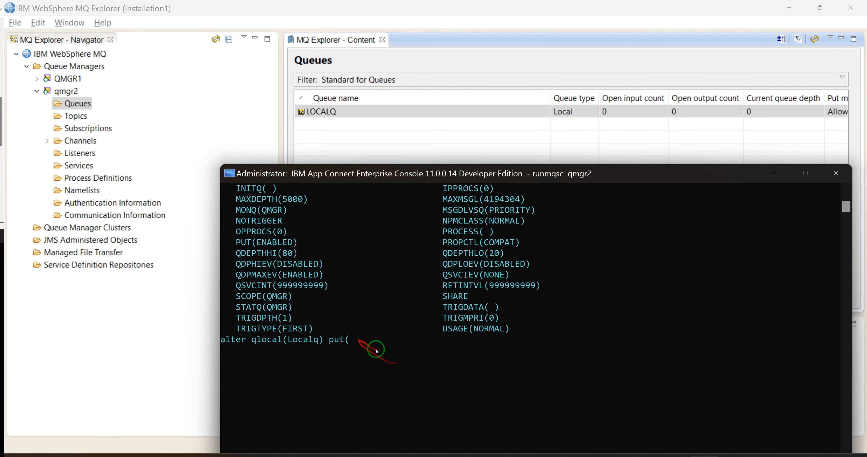
- Replace the unfinished put attribute with the copied one, set it to disabled, and run alter qlocal(Localq) PUT(disabled)
{"action": "key", "text": "BackSpace"}
{"action": "key", "text": "BackSpace"}
{"action": "key", "text": "BackSpace"}
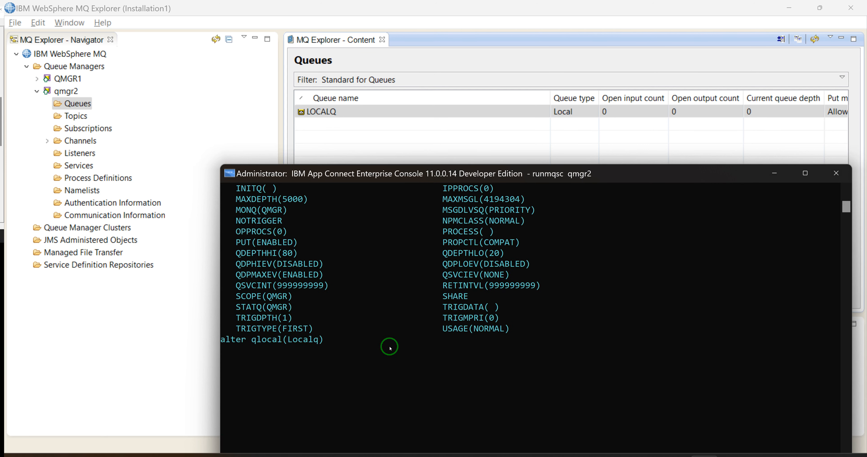
{"action": "right_click", "coordinate": [390, 348]}
{"action": "key", "text": "Left"}
{"action": "key", "text": "BackSpace"}
{"action": "key", "text": "BackSpace"}
{"action": "key", "text": "BackSpace"}
{"action": "key", "text": "BackSpace"}
{"action": "key", "text": "BackSpace"}
{"action": "key", "text": "BackSpace"}
{"action": "key", "text": "BackSpace"}
{"action": "type", "text": "disabled"}
{"action": "key", "text": "Return"}
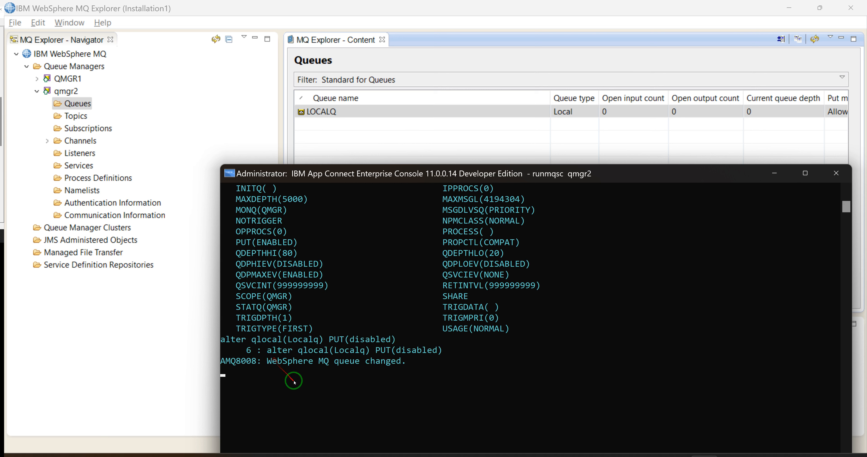
- Run display q(localq) to list the queue's attributes, correcting the wrongly pasted attribute in the parentheses
{"action": "type", "text": "display q(PUT(ENABLED)"}
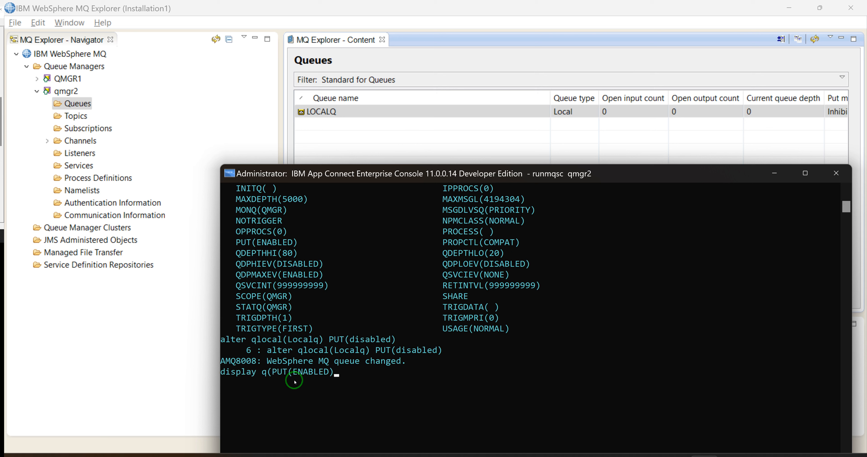
{"action": "key", "text": "BackSpace"}
{"action": "key", "text": "BackSpace"}
{"action": "key", "text": "BackSpace"}
{"action": "key", "text": "BackSpace"}
{"action": "key", "text": "BackSpace"}
{"action": "key", "text": "BackSpace"}
{"action": "key", "text": "BackSpace"}
{"action": "key", "text": "BackSpace"}
{"action": "key", "text": "BackSpace"}
{"action": "key", "text": "BackSpace"}
{"action": "type", "text": "localq)"}
{"action": "key", "text": "Return"}
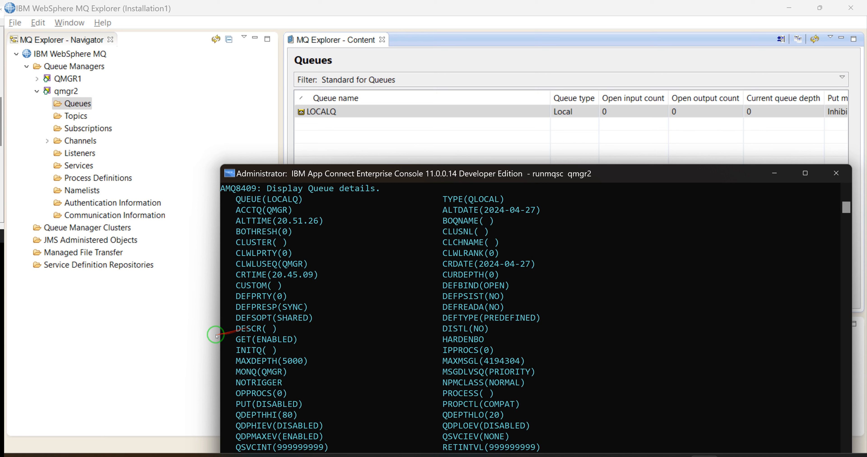
- Examine the PUT and USAGE attributes in LOCALQ's newly displayed details
{"action": "scroll", "coordinate": [269, 303], "scroll_direction": "up", "scroll_amount": 2}
{"action": "scroll", "coordinate": [263, 302], "scroll_direction": "down", "scroll_amount": 5}
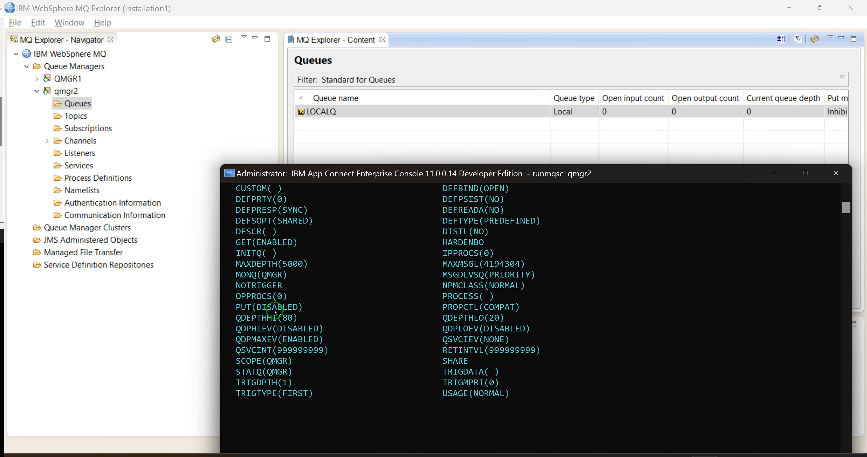
{"action": "left_click", "coordinate": [252, 306]}
{"action": "left_click_drag", "start_coordinate": [303, 306], "coordinate": [235, 307]}
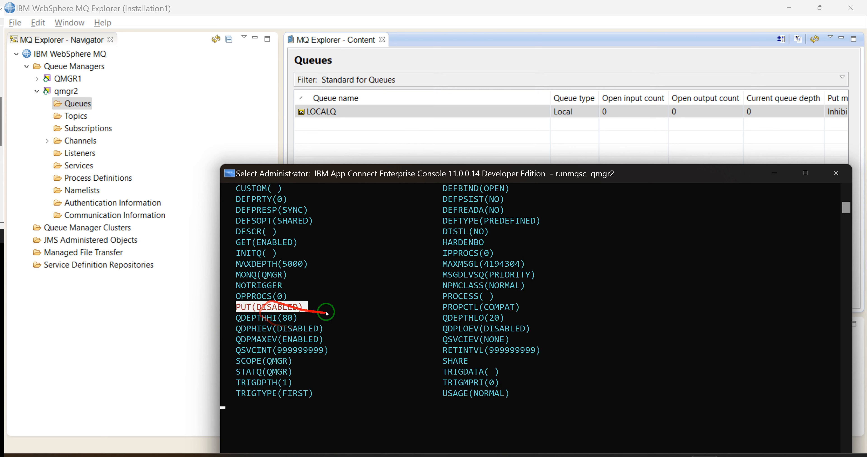
{"action": "left_click_drag", "start_coordinate": [445, 393], "coordinate": [474, 393]}
{"action": "left_click", "coordinate": [481, 401]}
{"action": "left_click", "coordinate": [491, 402]}
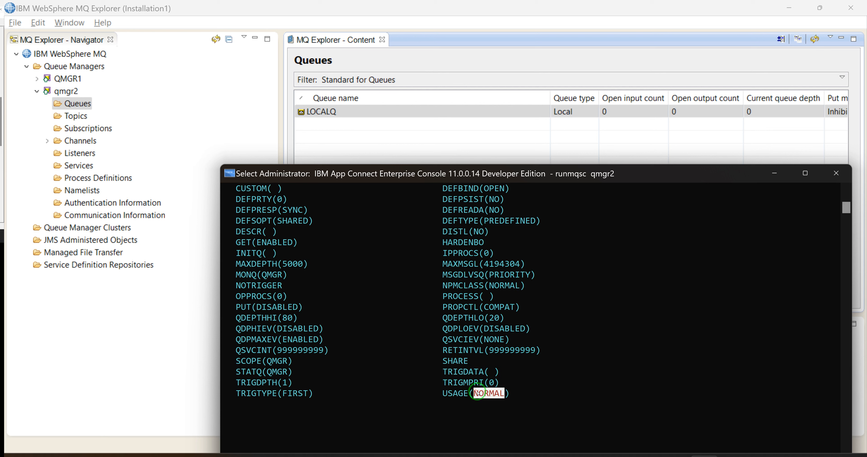
{"action": "left_click_drag", "start_coordinate": [513, 394], "coordinate": [467, 393]}
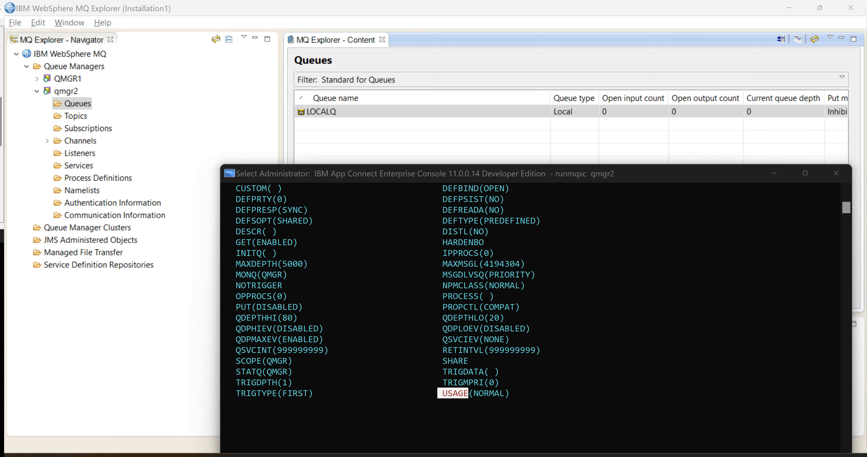
{"action": "scroll", "coordinate": [306, 386], "scroll_direction": "down", "scroll_amount": 1}
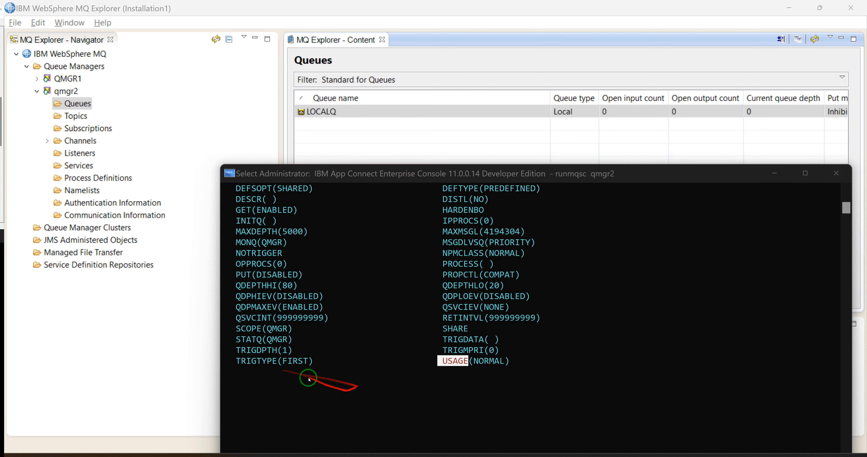
{"action": "scroll", "coordinate": [443, 286], "scroll_direction": "down", "scroll_amount": 1}
{"action": "scroll", "coordinate": [444, 285], "scroll_direction": "down", "scroll_amount": 3}
{"action": "scroll", "coordinate": [300, 387], "scroll_direction": "up", "scroll_amount": 5}
{"action": "scroll", "coordinate": [252, 363], "scroll_direction": "down", "scroll_amount": 2}
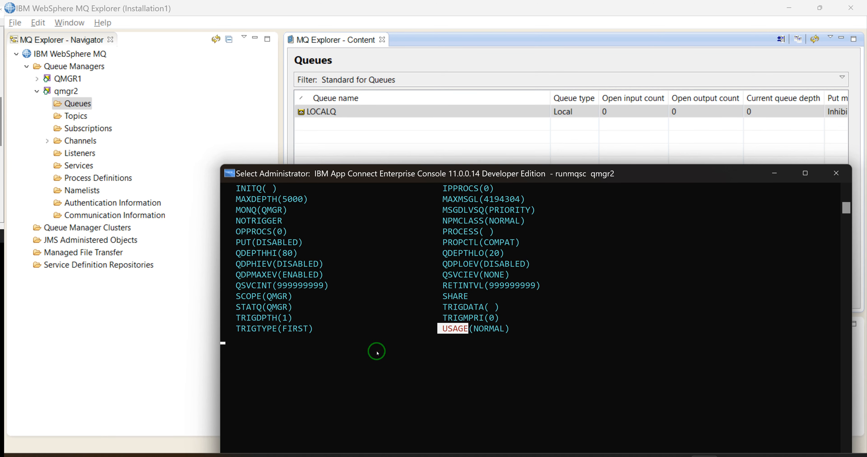
- Try define q(deadlq), and define the queue with DEFINE QLOCAL(deadlq) using the syntax copied from the valid commands list
{"action": "type", "text": "define loc"}
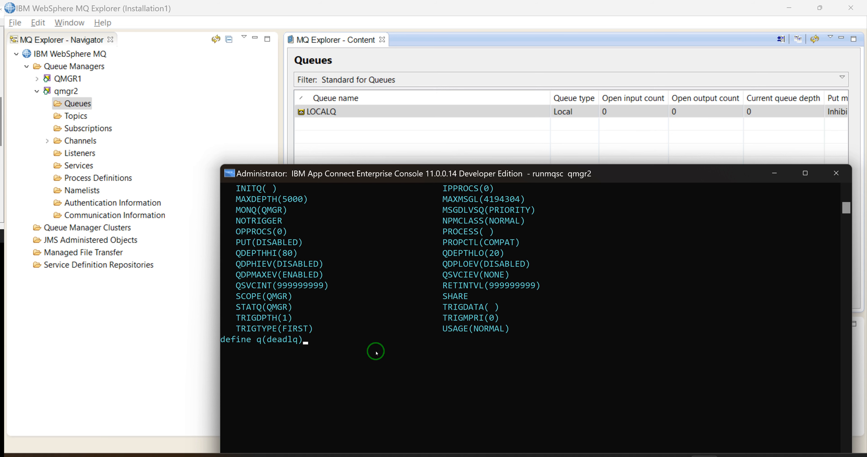
{"action": "key", "text": "Return"}
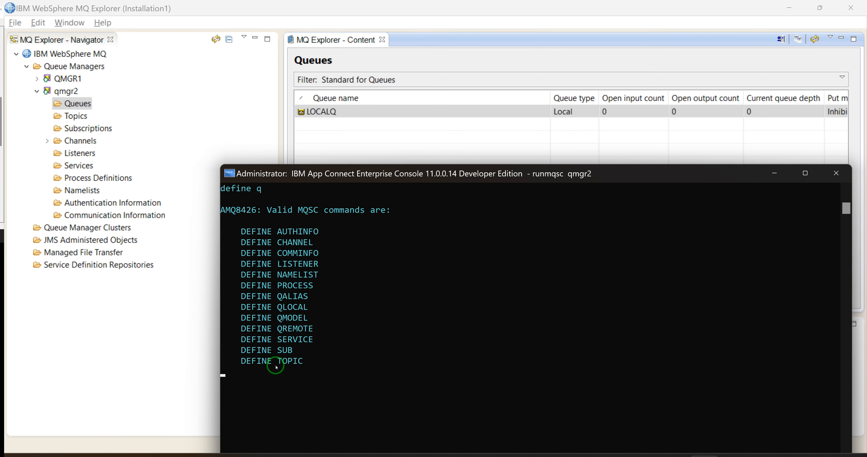
{"action": "scroll", "coordinate": [276, 367], "scroll_direction": "up", "scroll_amount": 1}
{"action": "left_click_drag", "start_coordinate": [305, 340], "coordinate": [241, 339]}
{"action": "right_click", "coordinate": [241, 333]}
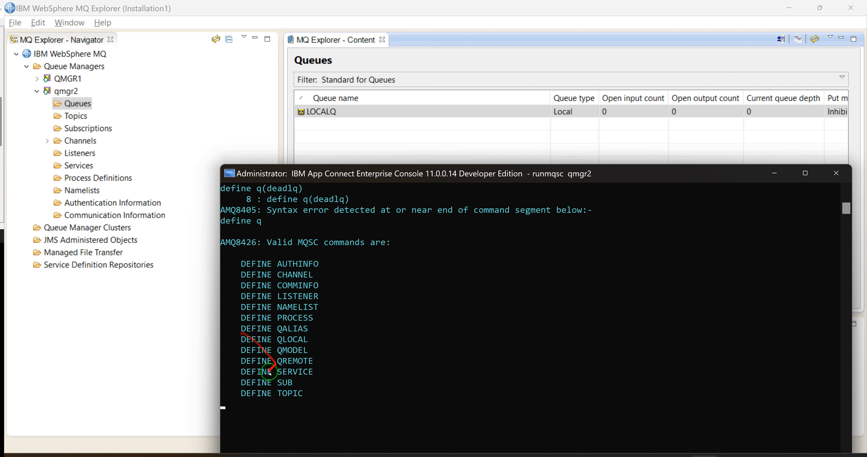
{"action": "right_click", "coordinate": [245, 411]}
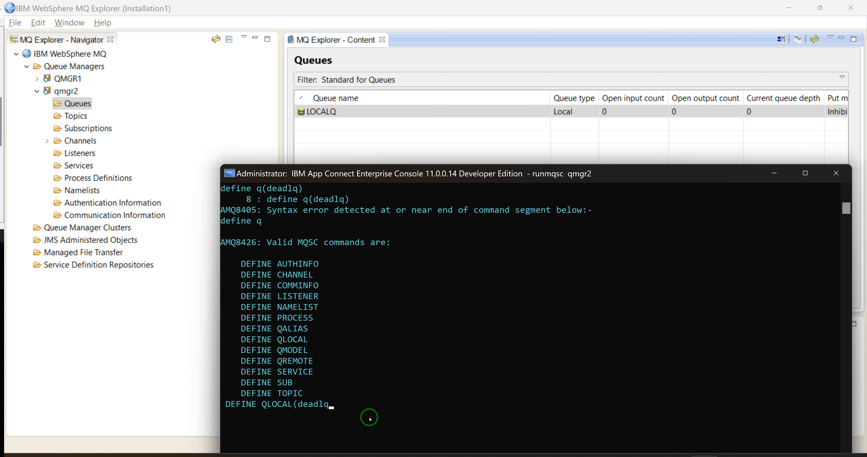
{"action": "key", "text": "Return"}
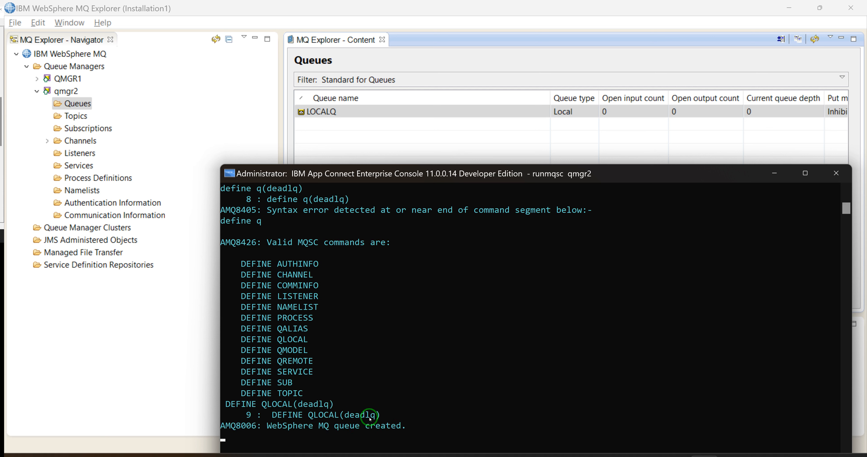
- Run display QLOCAL(deadlq) to list the new queue's attributes, reusing the copied QLOCAL keyword and queue name
{"action": "scroll", "coordinate": [367, 417], "scroll_direction": "down", "scroll_amount": 1}
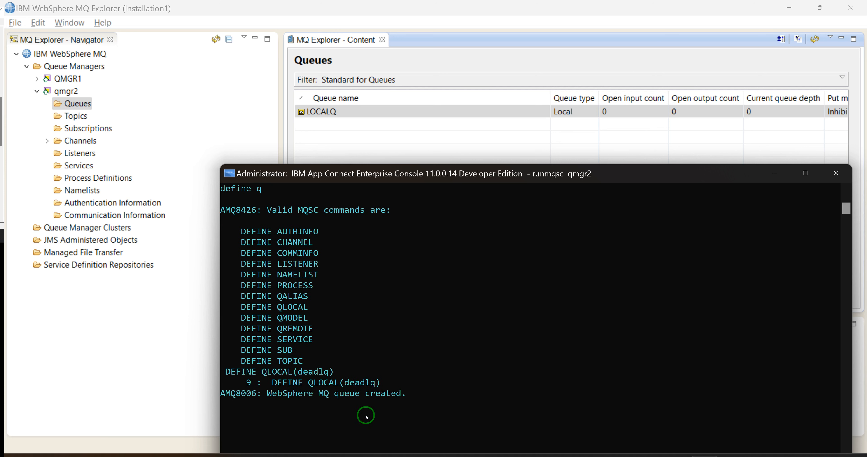
{"action": "type", "text": "display"}
{"action": "right_click", "coordinate": [366, 417]}
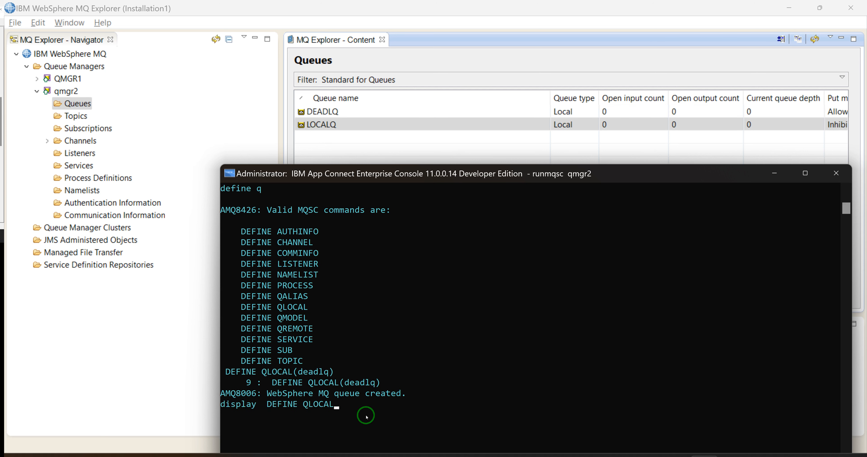
{"action": "key", "text": "BackSpace"}
{"action": "key", "text": "BackSpace"}
{"action": "key", "text": "BackSpace"}
{"action": "key", "text": "BackSpace"}
{"action": "key", "text": "BackSpace"}
{"action": "key", "text": "BackSpace"}
{"action": "key", "text": "BackSpace"}
{"action": "type", "text": "("}
{"action": "double_click", "coordinate": [360, 382]}
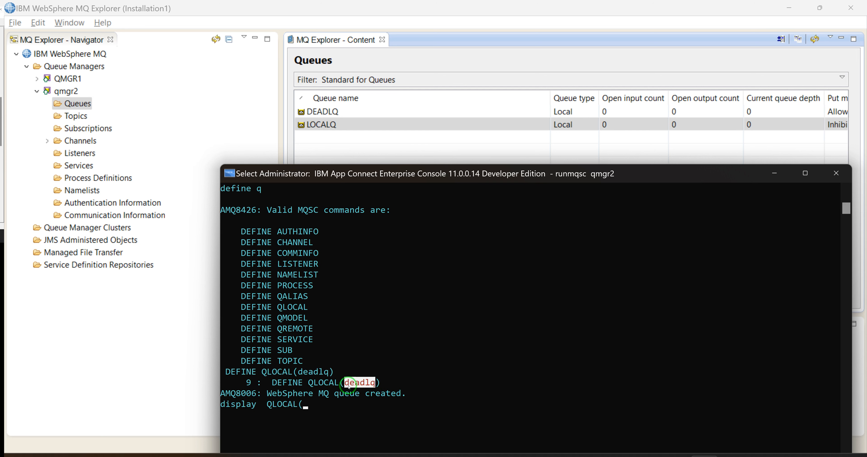
{"action": "key", "text": "ctrl+c"}
{"action": "left_click", "coordinate": [307, 405]}
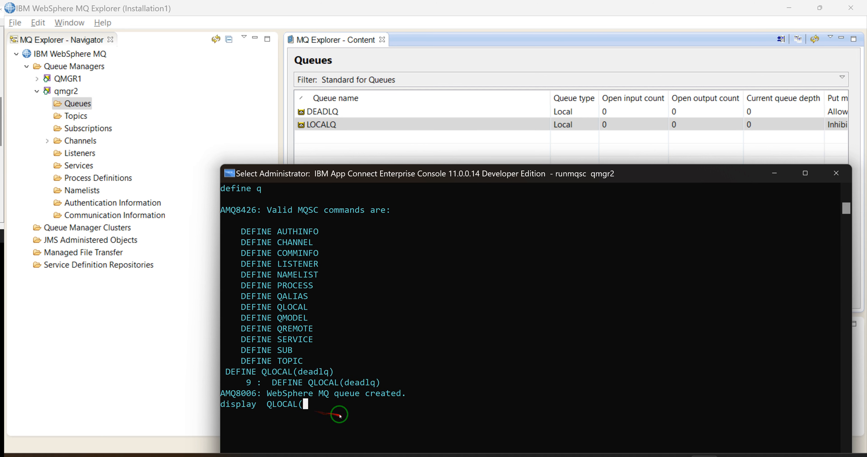
{"action": "left_click_drag", "start_coordinate": [385, 382], "coordinate": [342, 387]}
{"action": "key", "text": "ctrl+c"}
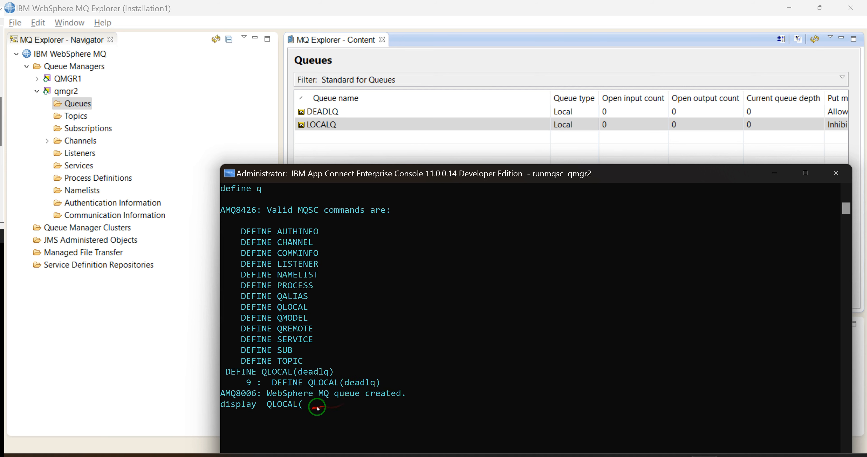
{"action": "right_click", "coordinate": [320, 410]}
{"action": "key", "text": "Return"}
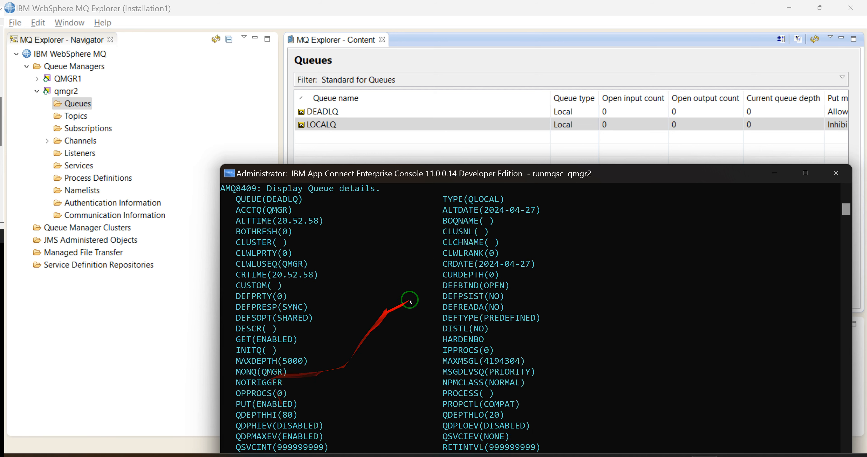
- Look through the displayed attributes of DEADLQ and the earlier output for LOCALQ in the console
{"action": "scroll", "coordinate": [459, 249], "scroll_direction": "down", "scroll_amount": 4}
{"action": "scroll", "coordinate": [348, 323], "scroll_direction": "up", "scroll_amount": 11}
{"action": "scroll", "coordinate": [315, 329], "scroll_direction": "up", "scroll_amount": 2}
{"action": "scroll", "coordinate": [317, 333], "scroll_direction": "down", "scroll_amount": 5}
{"action": "scroll", "coordinate": [320, 330], "scroll_direction": "up", "scroll_amount": 3}
{"action": "scroll", "coordinate": [324, 338], "scroll_direction": "up", "scroll_amount": 18}
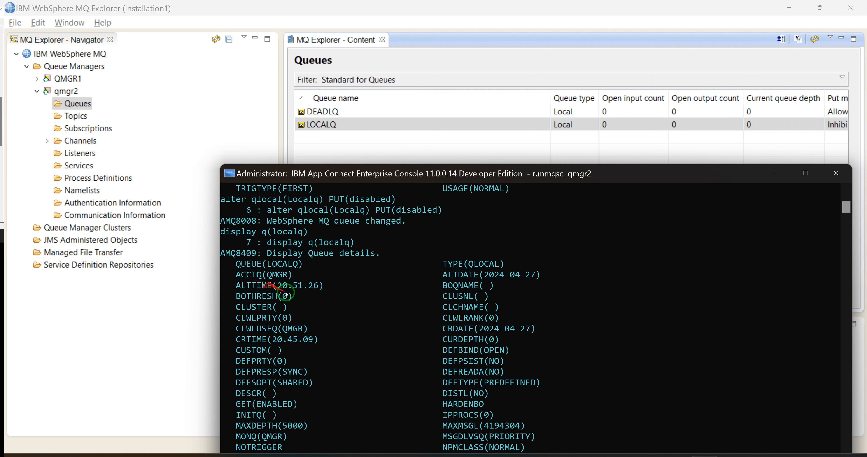
{"action": "scroll", "coordinate": [466, 296], "scroll_direction": "down", "scroll_amount": 4}
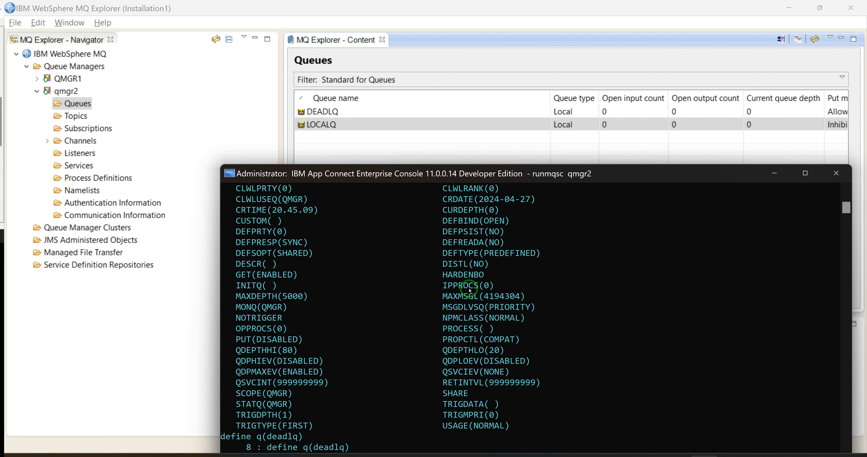
- Switch to MQ Explorer and set LOCALQ's backout requeue queue to DEADLQ in its storage properties
{"action": "left_click", "coordinate": [704, 456]}
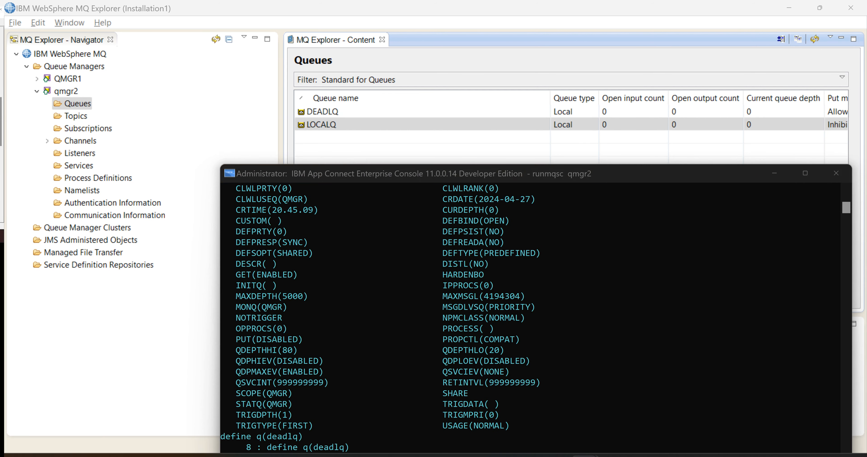
{"action": "key", "text": "alt+Tab"}
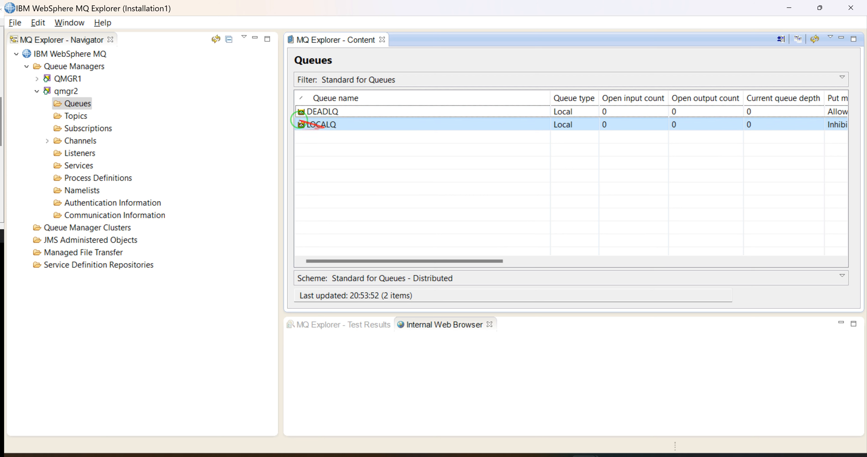
{"action": "right_click", "coordinate": [328, 125]}
{"action": "left_click", "coordinate": [367, 261]}
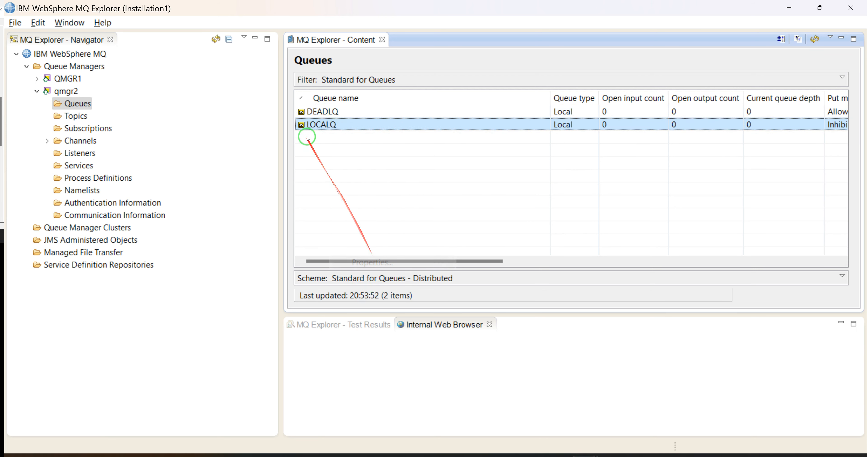
{"action": "left_click", "coordinate": [253, 100]}
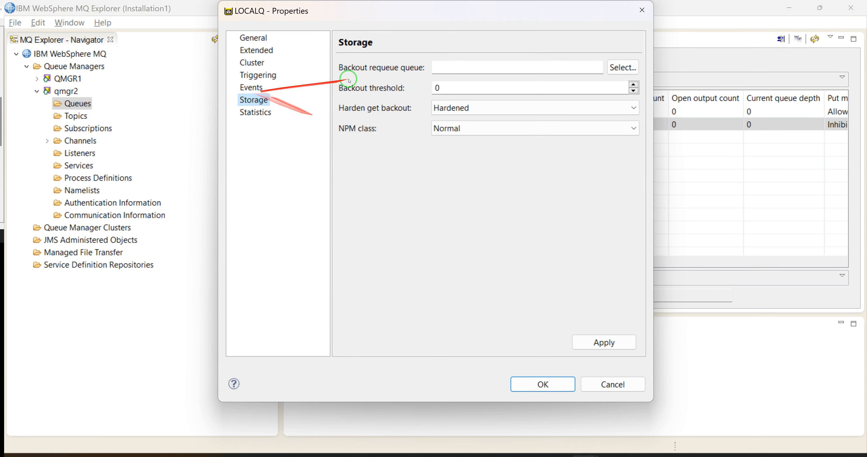
{"action": "left_click", "coordinate": [623, 67]}
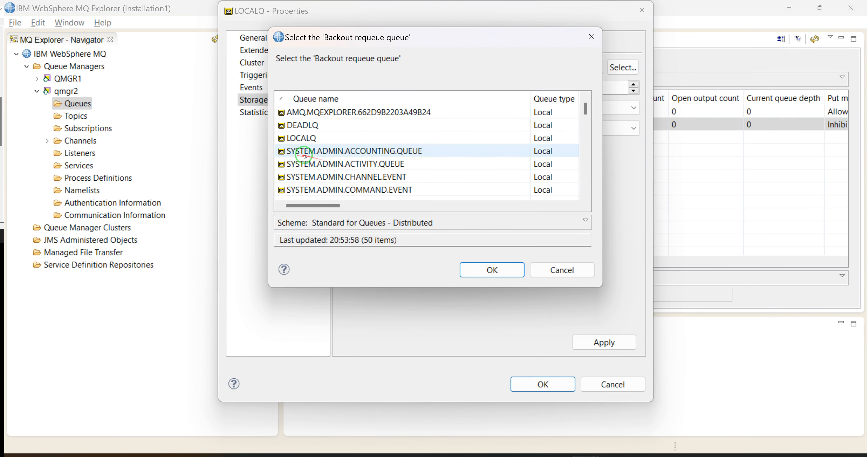
{"action": "left_click", "coordinate": [319, 125]}
{"action": "left_click", "coordinate": [492, 270]}
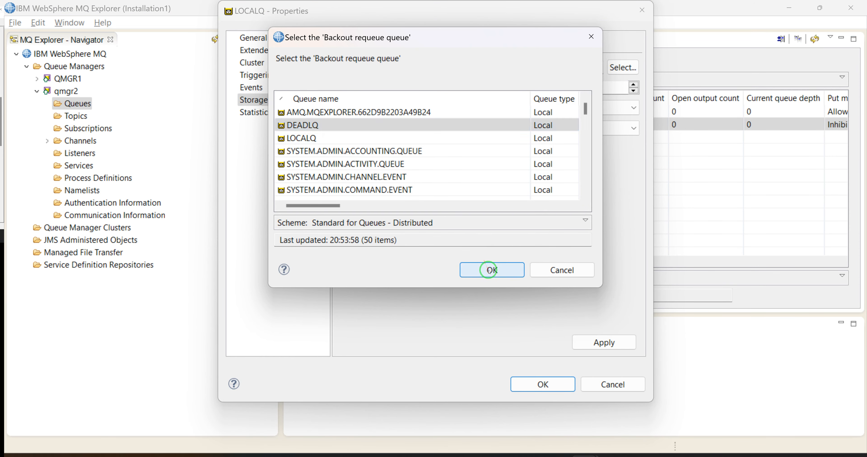
{"action": "left_click", "coordinate": [531, 389]}
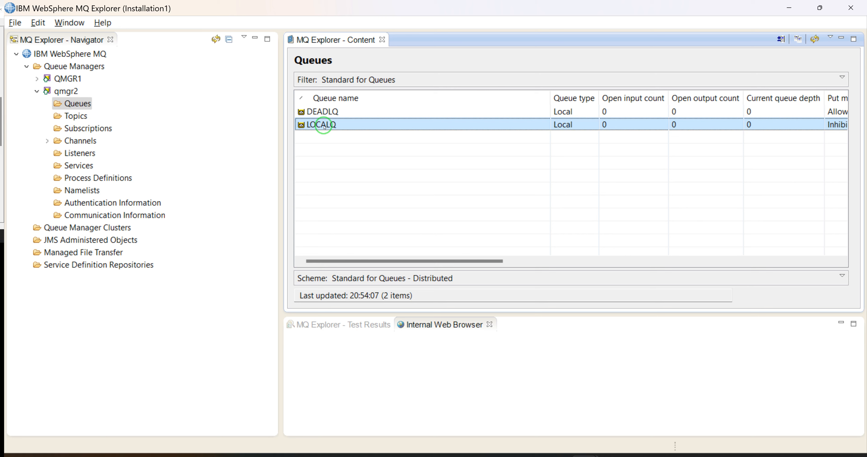
{"action": "right_click", "coordinate": [321, 125]}
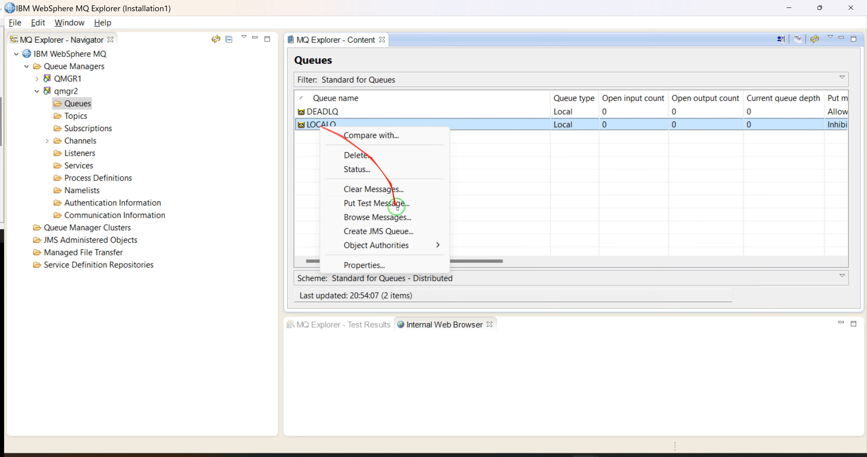
{"action": "left_click", "coordinate": [361, 265]}
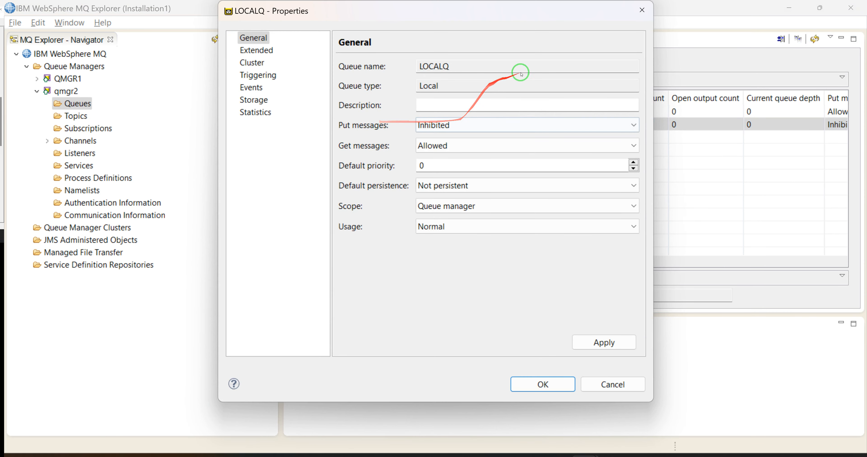
{"action": "left_click", "coordinate": [255, 100]}
{"action": "left_click", "coordinate": [623, 67]}
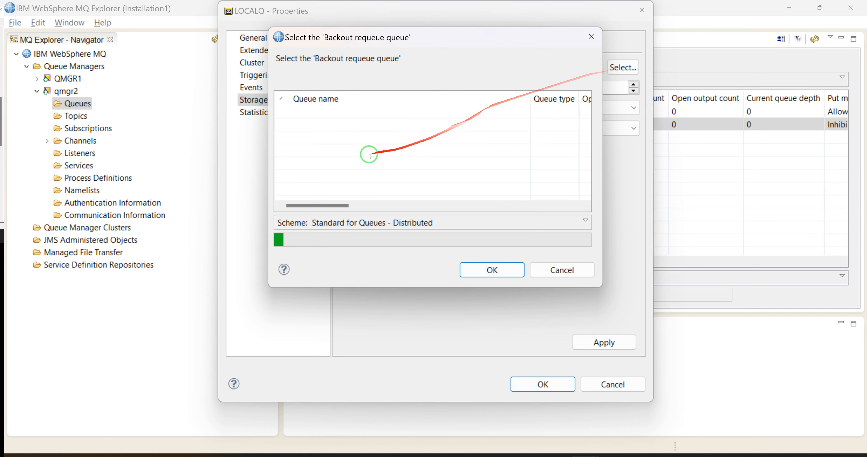
{"action": "left_click", "coordinate": [348, 123]}
{"action": "key", "text": "Return"}
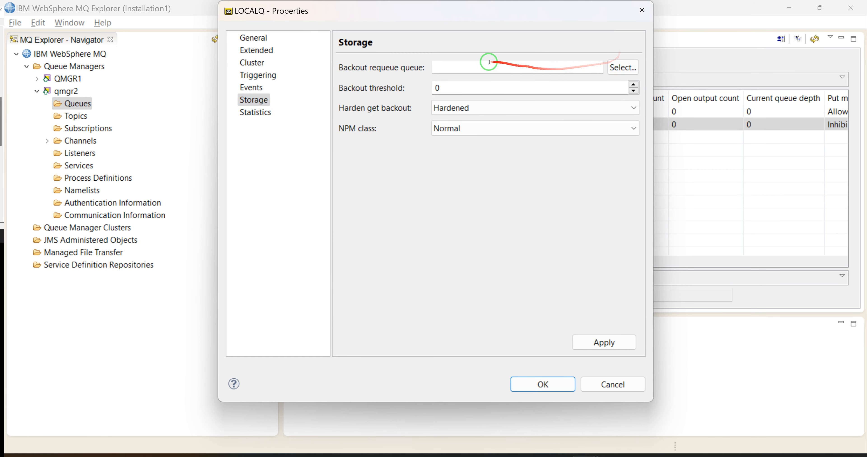
{"action": "key", "text": "BackSpace"}
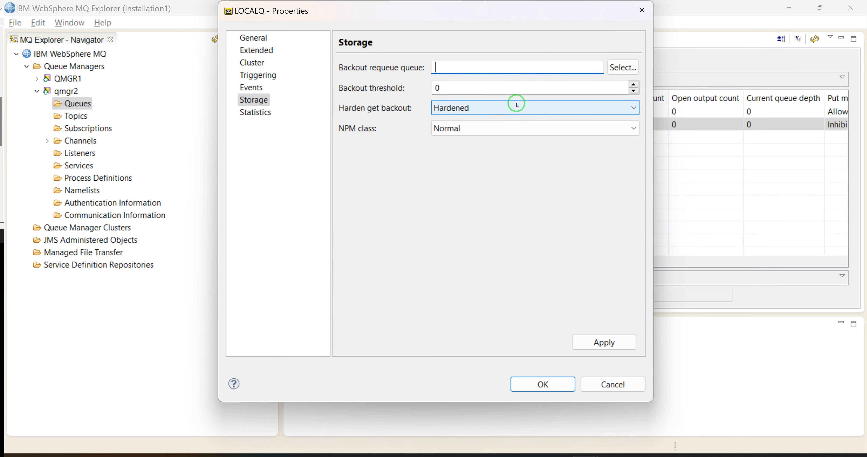
{"action": "left_click", "coordinate": [641, 9]}
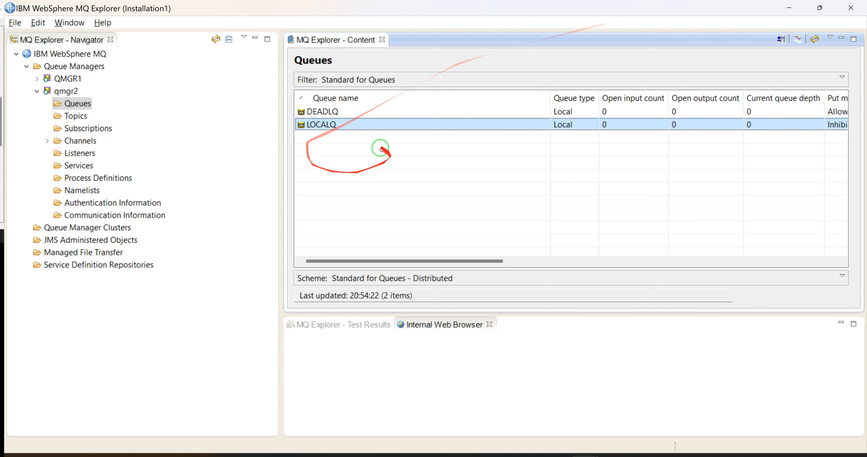
- Clear the backout requeue queue from LOCALQ's storage properties and save the change
{"action": "right_click", "coordinate": [319, 127]}
{"action": "left_click", "coordinate": [358, 264]}
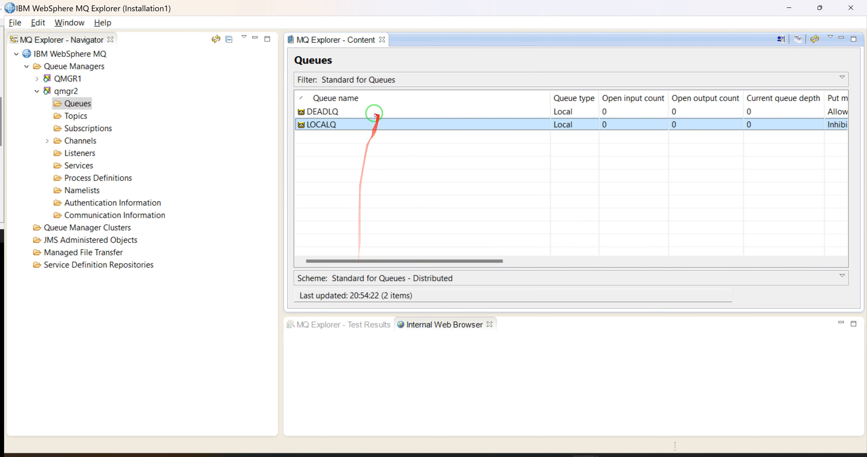
{"action": "left_click", "coordinate": [254, 100]}
{"action": "left_click_drag", "start_coordinate": [471, 68], "coordinate": [380, 66]}
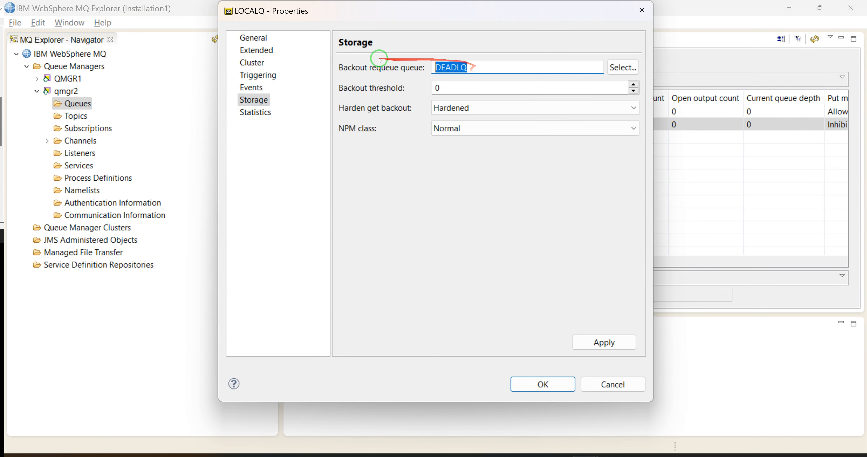
{"action": "key", "text": "BackSpace"}
{"action": "left_click", "coordinate": [539, 384]}
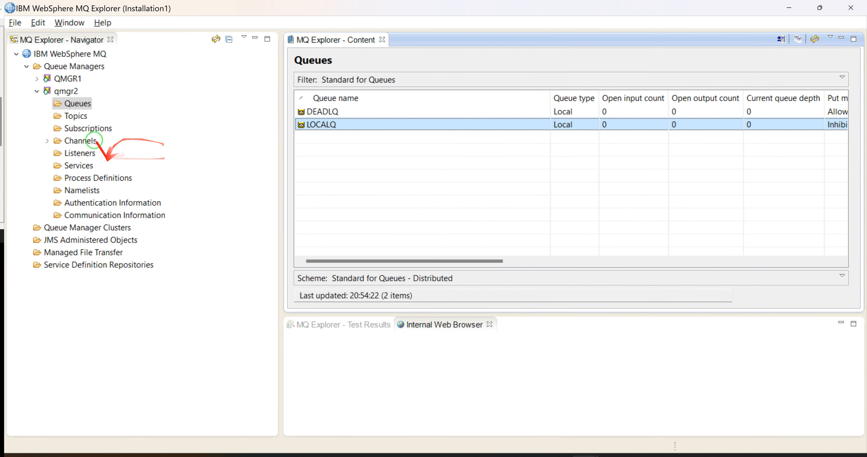
- Examine the dead-letter queue setting and its selectable queues in qmgr2's extended properties without changing anything
{"action": "right_click", "coordinate": [66, 91]}
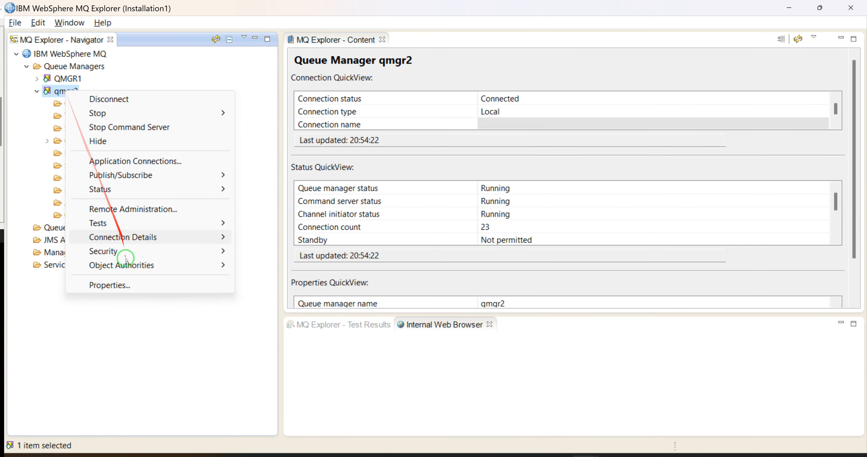
{"action": "left_click", "coordinate": [108, 285]}
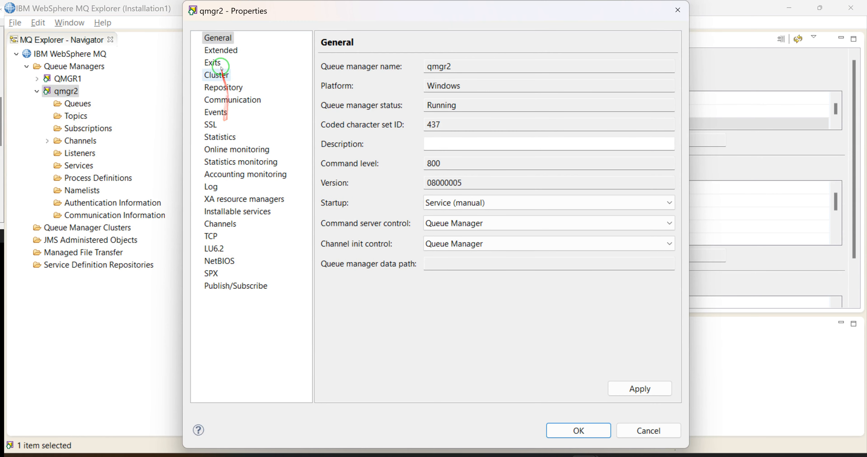
{"action": "left_click", "coordinate": [221, 51]}
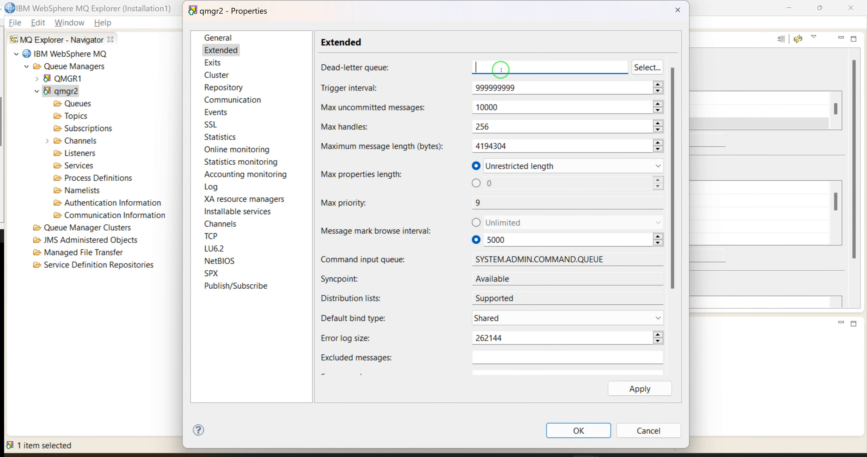
{"action": "left_click", "coordinate": [647, 68]}
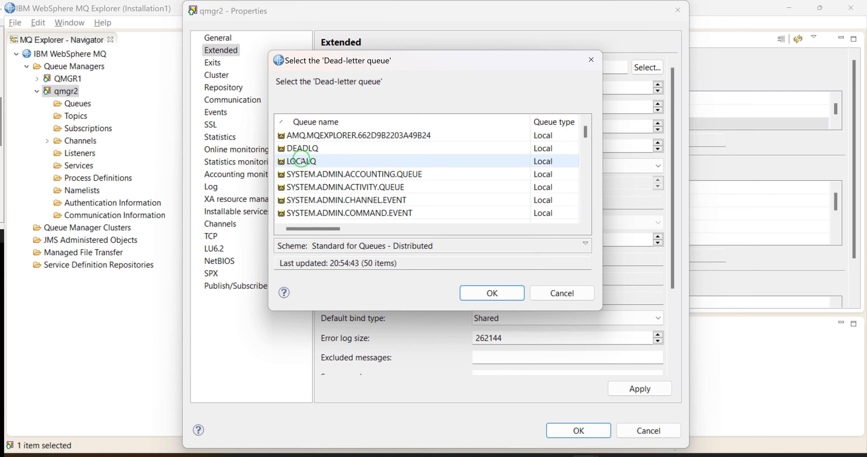
{"action": "left_click", "coordinate": [560, 290]}
{"action": "left_click", "coordinate": [677, 11]}
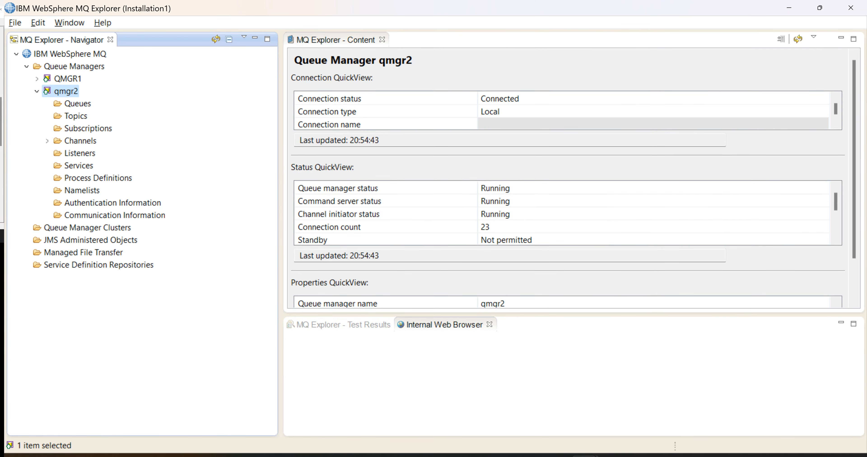
- Switch to the runmqsc console, try disply qmgr, and run DISPLAY qmgr with the keyword copied from the valid commands list
{"action": "key", "text": "alt+Tab"}
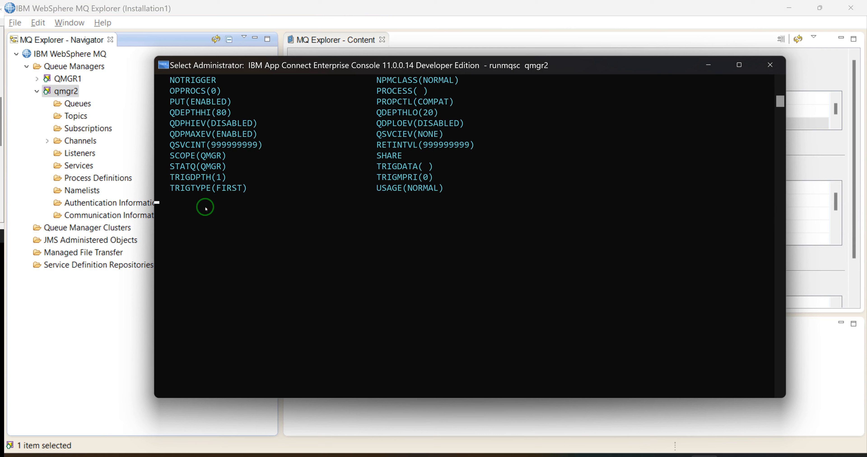
{"action": "type", "text": "disply qmgr"}
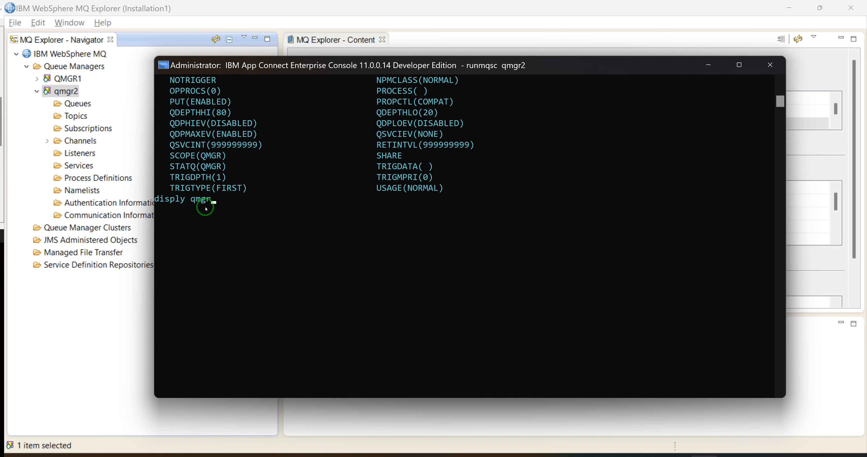
{"action": "key", "text": "Return"}
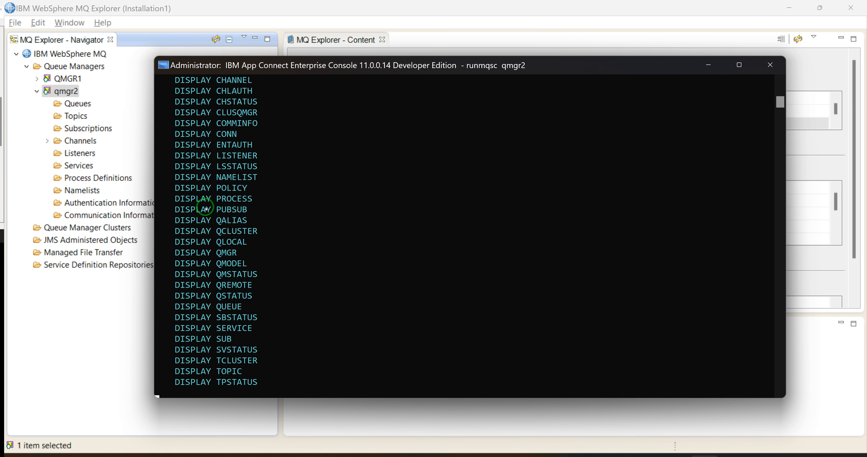
{"action": "scroll", "coordinate": [263, 296], "scroll_direction": "up", "scroll_amount": 4}
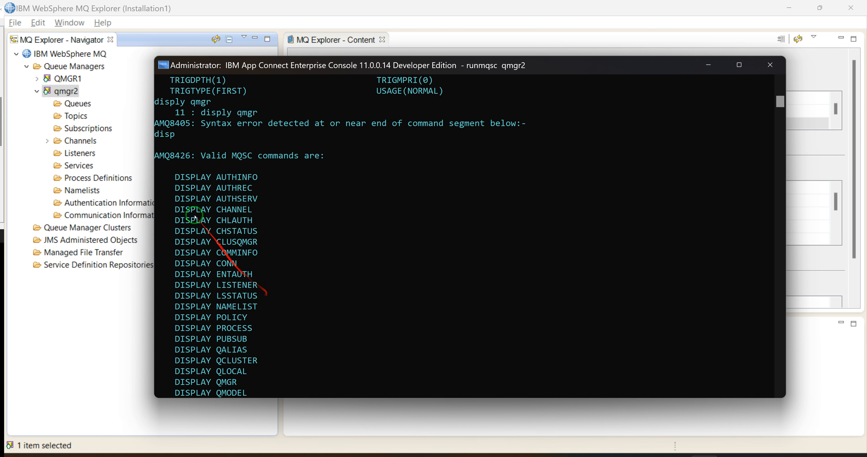
{"action": "left_click_drag", "start_coordinate": [176, 178], "coordinate": [209, 181]}
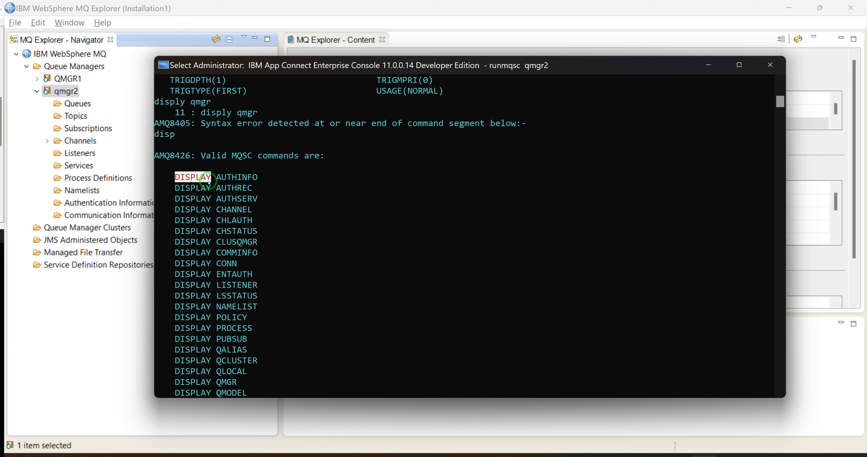
{"action": "right_click", "coordinate": [210, 183]}
{"action": "scroll", "coordinate": [194, 287], "scroll_direction": "down", "scroll_amount": 9}
{"action": "right_click", "coordinate": [188, 240]}
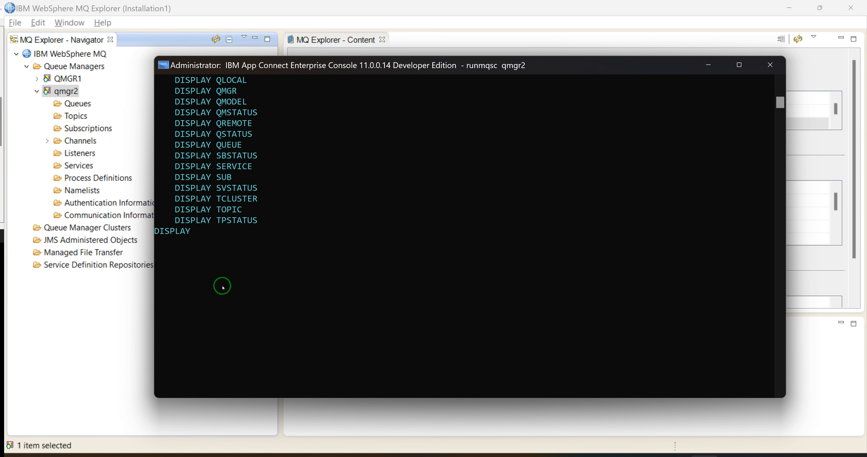
{"action": "type", "text": "qmgr"}
{"action": "key", "text": "Return"}
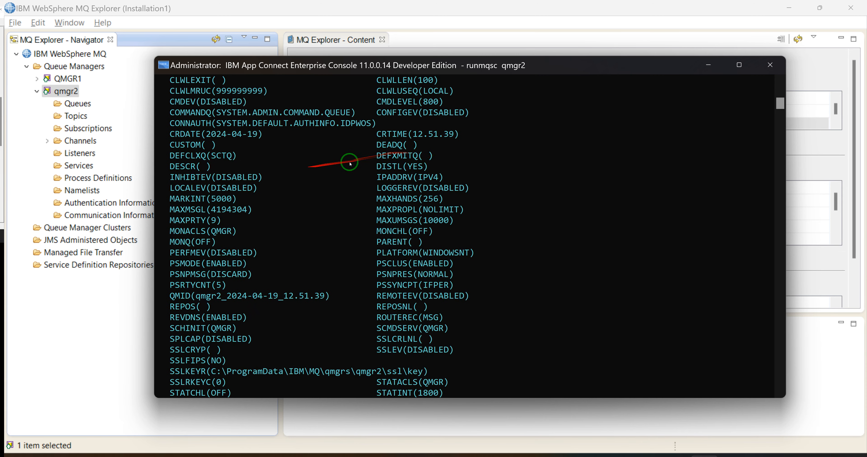
- Copy the DEADQ attribute name from the output and run alter qmgr DEADQ(deadlq) to assign qmgr2's dead-letter queue
{"action": "left_click_drag", "start_coordinate": [417, 145], "coordinate": [378, 145]}
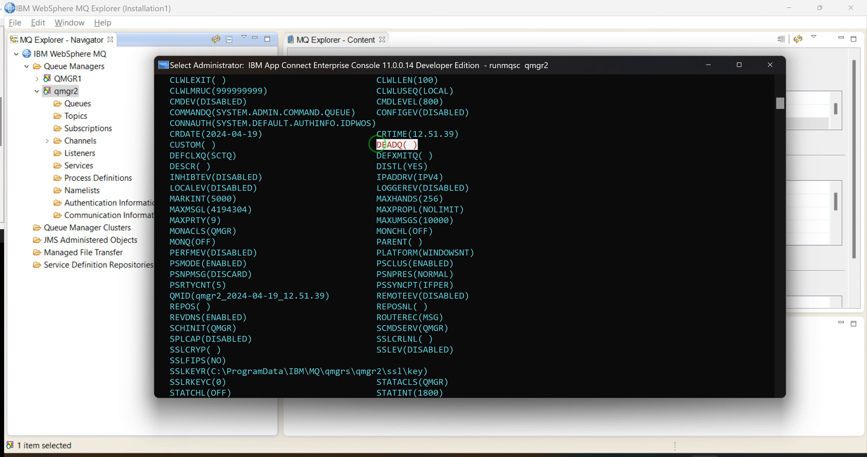
{"action": "right_click", "coordinate": [394, 150]}
{"action": "scroll", "coordinate": [297, 303], "scroll_direction": "down", "scroll_amount": 6}
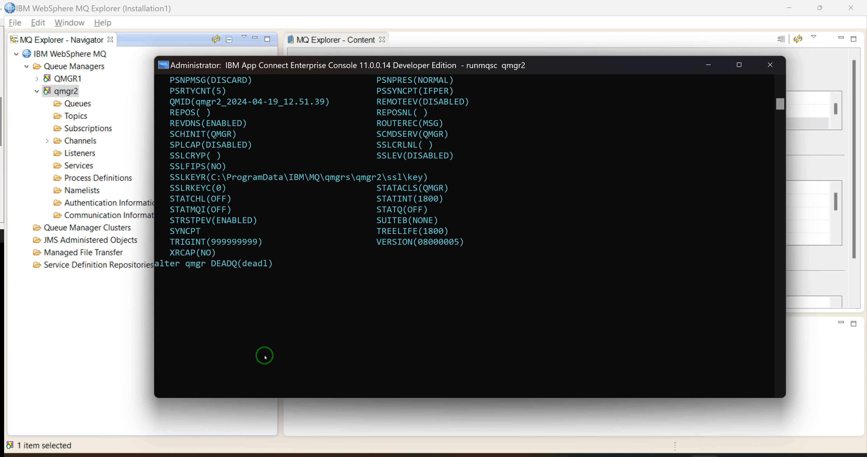
{"action": "key", "text": "Return"}
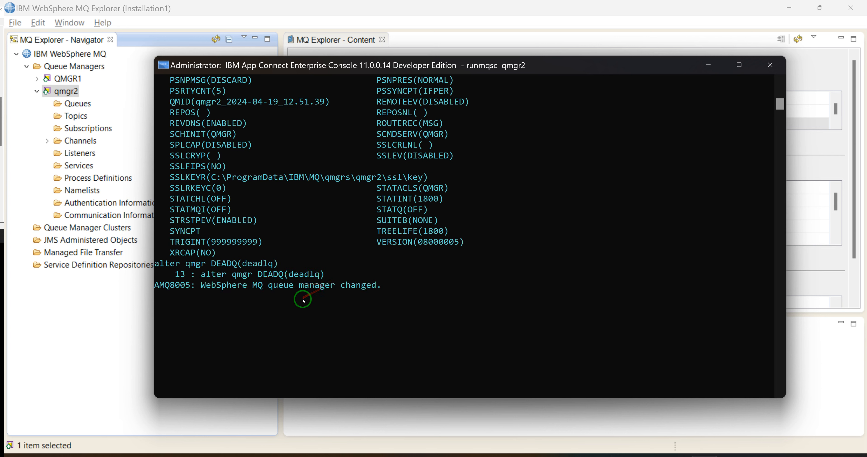
- Rerun DISPLAY qmgr and highlight the DEADQ attribute in the refreshed queue manager output
{"action": "key", "text": "Up"}
{"action": "key", "text": "Up"}
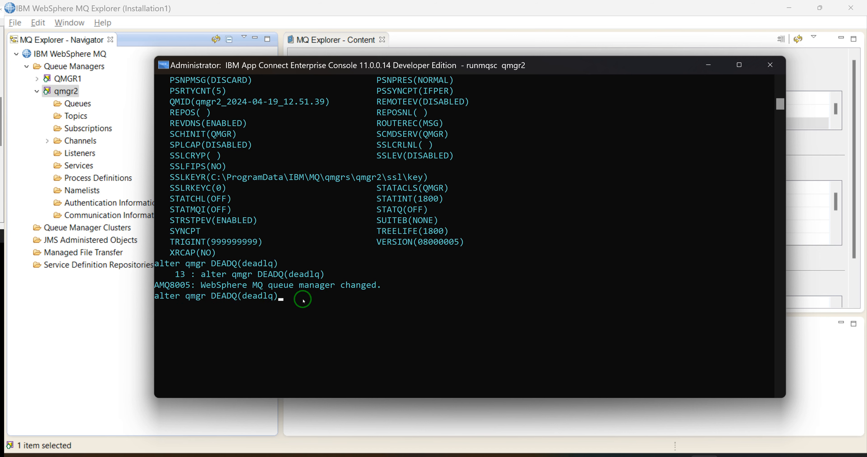
{"action": "key", "text": "Return"}
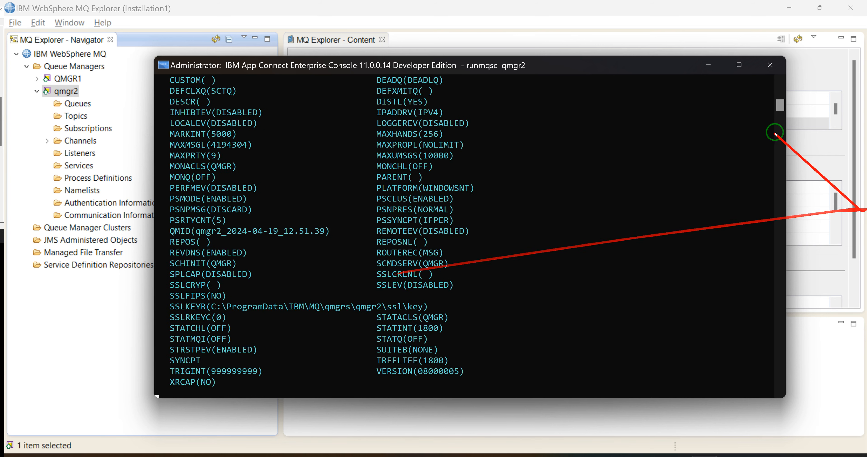
{"action": "scroll", "coordinate": [223, 153], "scroll_direction": "up", "scroll_amount": 1}
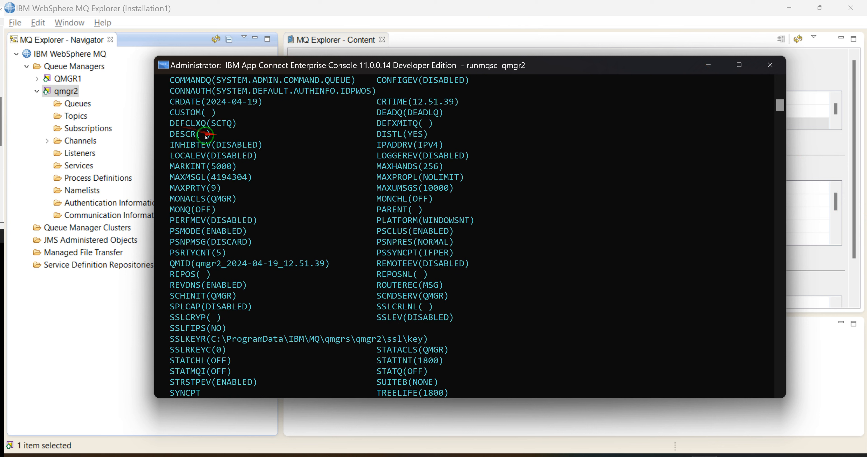
{"action": "left_click_drag", "start_coordinate": [448, 114], "coordinate": [371, 113]}
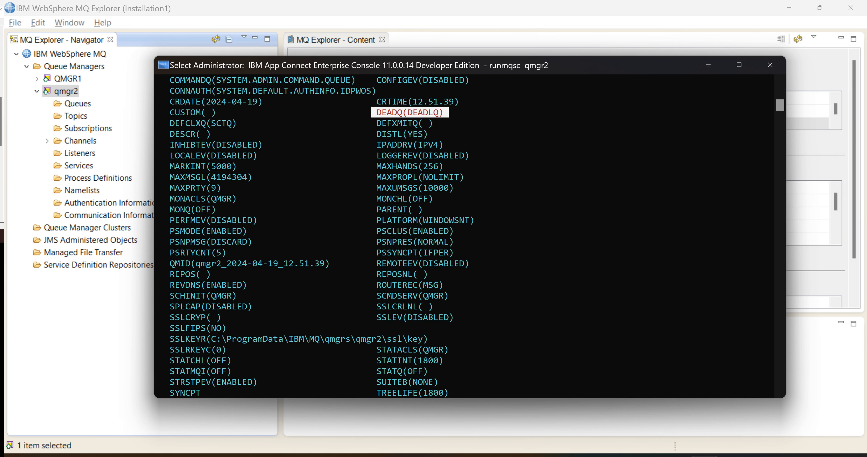
- Switch to MQ Explorer and check the dead-letter queue setting in qmgr2's extended properties, closing the properties without changes
{"action": "key", "text": "alt+Tab"}
{"action": "right_click", "coordinate": [66, 90]}
{"action": "left_click", "coordinate": [107, 284]}
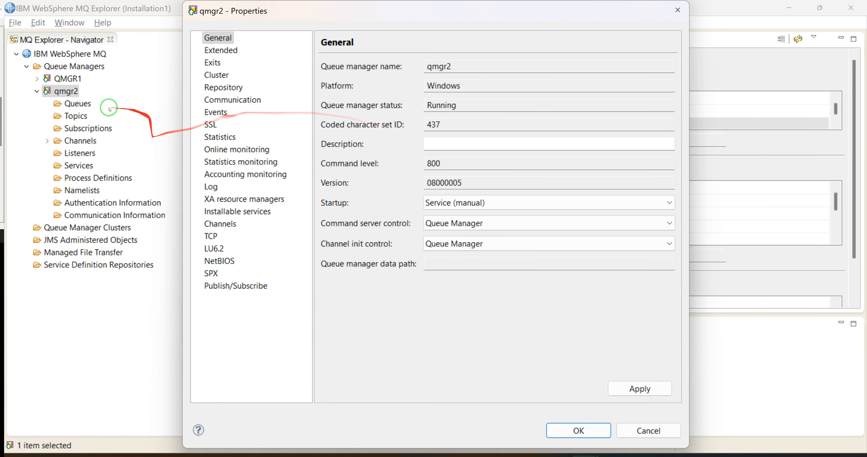
{"action": "left_click", "coordinate": [221, 50]}
{"action": "double_click", "coordinate": [513, 69]}
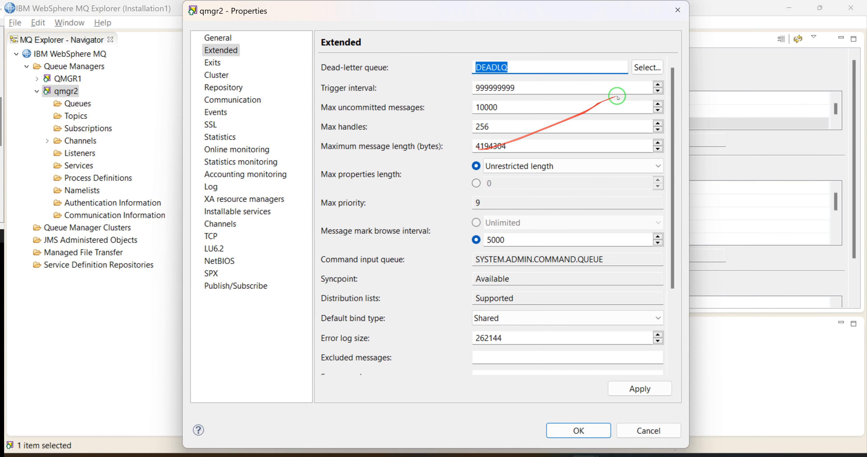
{"action": "left_click", "coordinate": [678, 11]}
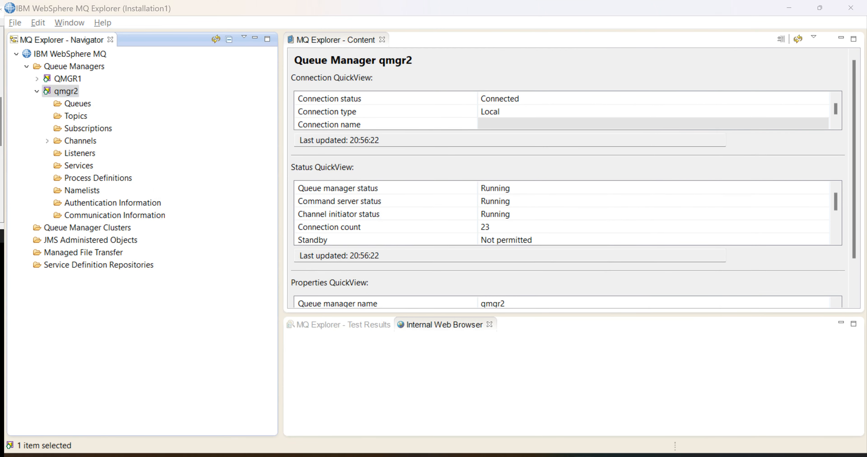
- Show the system objects in qmgr2's queue list, look through the SYSTEM queues, and hide them again
{"action": "left_click", "coordinate": [66, 91]}
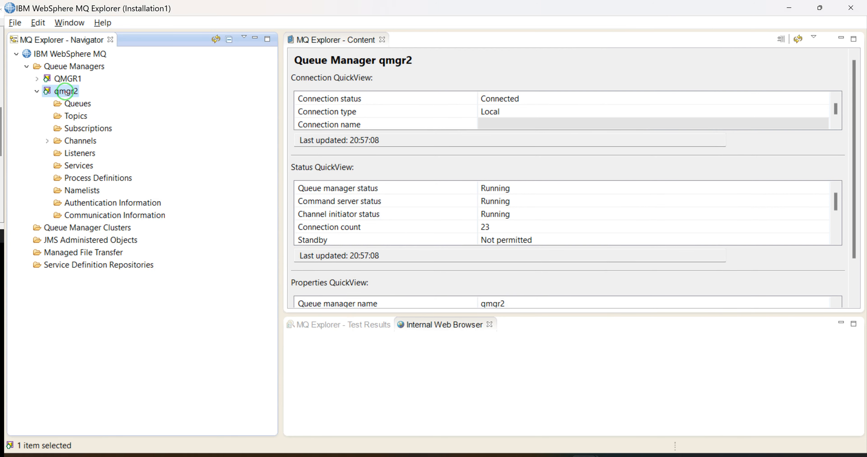
{"action": "left_click", "coordinate": [76, 103]}
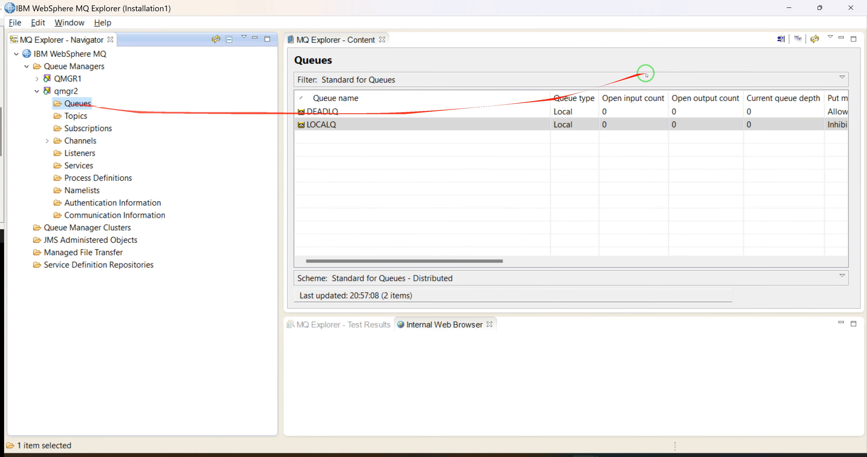
{"action": "left_click", "coordinate": [780, 39]}
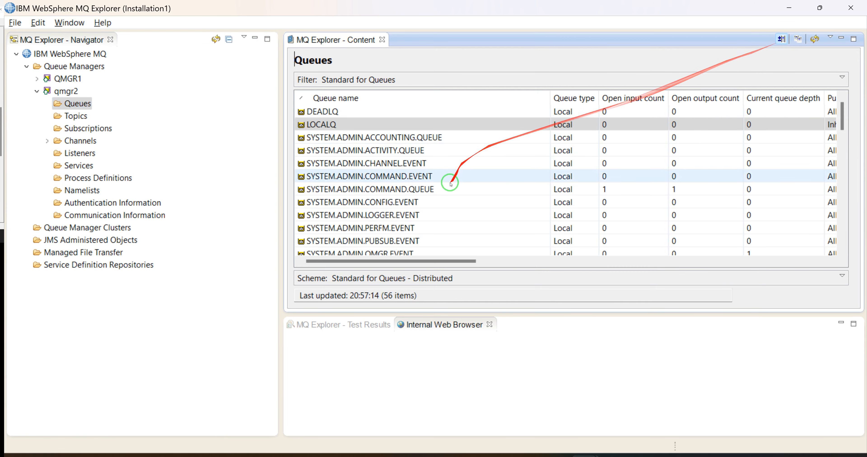
{"action": "scroll", "coordinate": [378, 163], "scroll_direction": "down", "scroll_amount": 10}
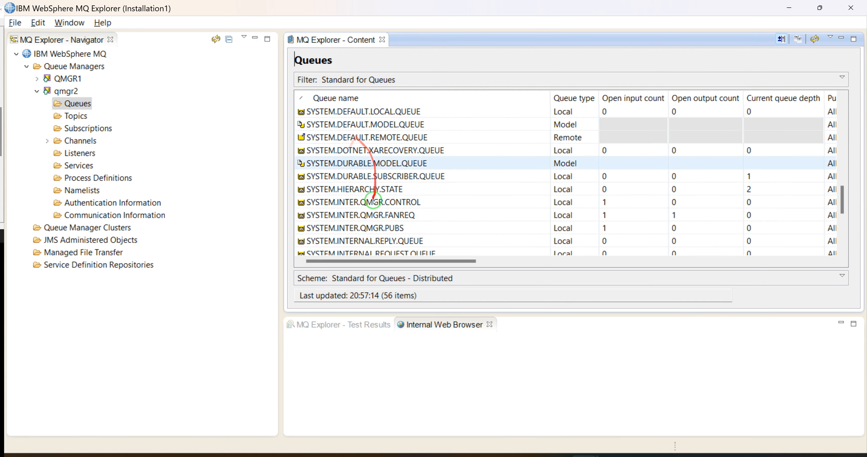
{"action": "scroll", "coordinate": [361, 226], "scroll_direction": "down", "scroll_amount": 3}
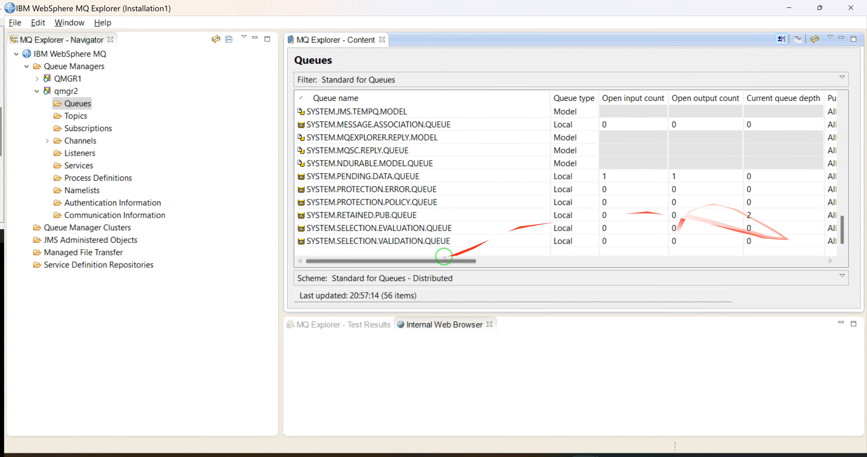
{"action": "scroll", "coordinate": [414, 202], "scroll_direction": "up", "scroll_amount": 2}
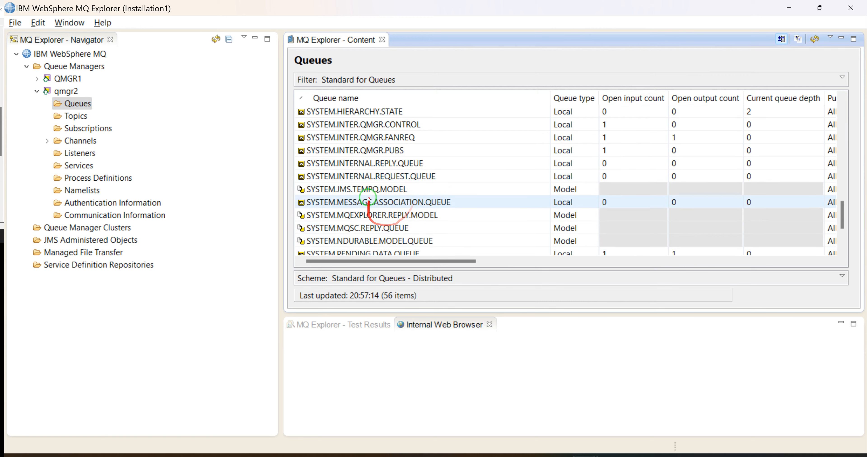
{"action": "left_click", "coordinate": [783, 39]}
- Return to the runmqsc console, run display q(system*), and look through the output, highlighting the SYSTEM.CLUSTER.TRANSMIT.QUEUE entry
{"action": "left_click", "coordinate": [788, 8]}
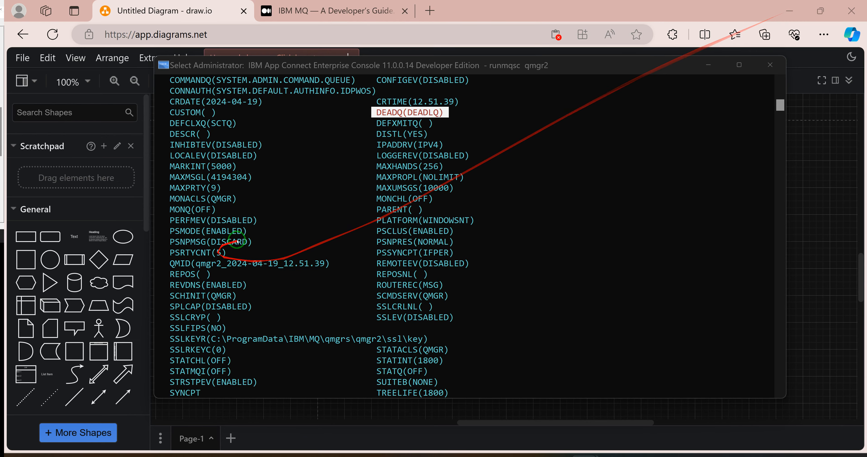
{"action": "scroll", "coordinate": [271, 376], "scroll_direction": "down", "scroll_amount": 8}
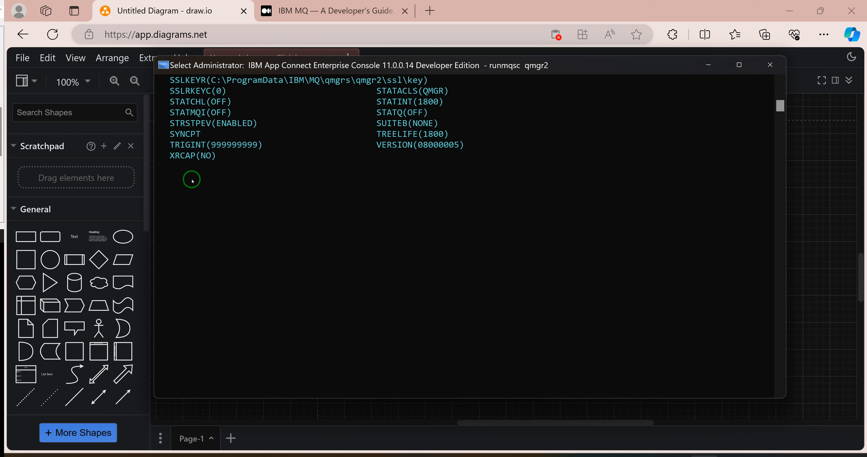
{"action": "type", "text": "display q(system*"}
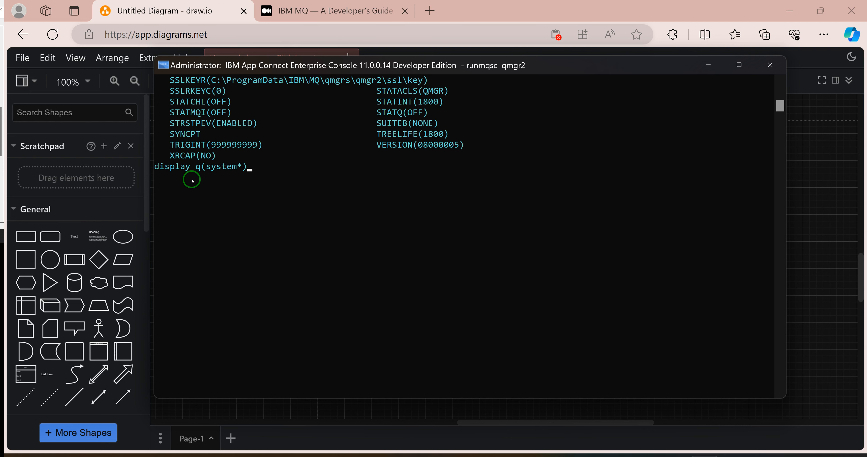
{"action": "key", "text": "Return"}
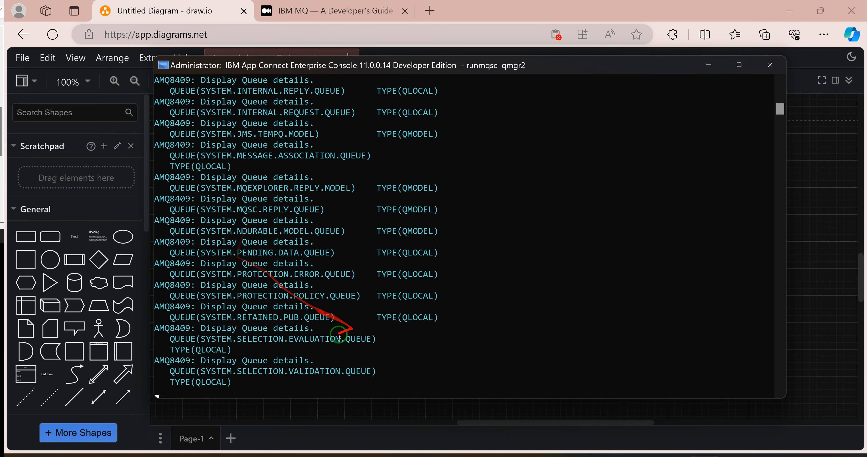
{"action": "scroll", "coordinate": [303, 286], "scroll_direction": "up", "scroll_amount": 15}
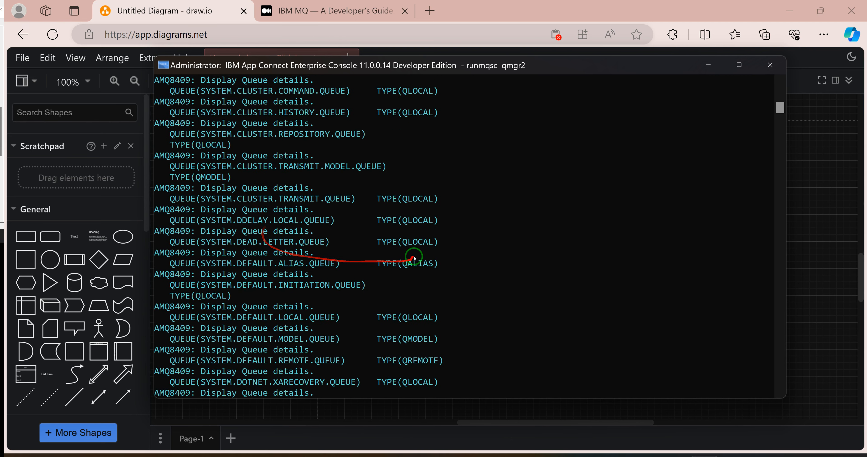
{"action": "scroll", "coordinate": [415, 259], "scroll_direction": "up", "scroll_amount": 1}
{"action": "left_click_drag", "start_coordinate": [438, 230], "coordinate": [192, 236]}
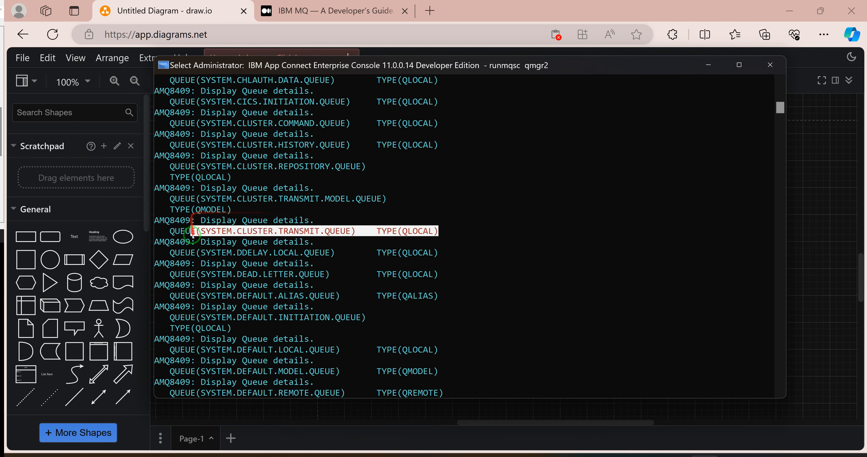
{"action": "scroll", "coordinate": [254, 175], "scroll_direction": "up", "scroll_amount": 4}
{"action": "scroll", "coordinate": [254, 175], "scroll_direction": "down", "scroll_amount": 20}
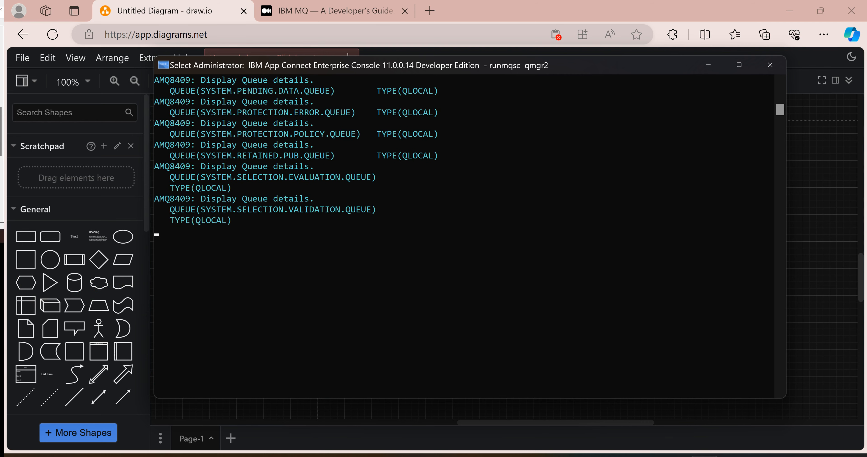
- Switch to the draw.io diagram and trace the message path from Queue Manager 1 through the sender and receiver channels to the remote Local Queue
{"action": "key", "text": "alt+Tab"}
{"action": "scroll", "coordinate": [323, 361], "scroll_direction": "down", "scroll_amount": 1}
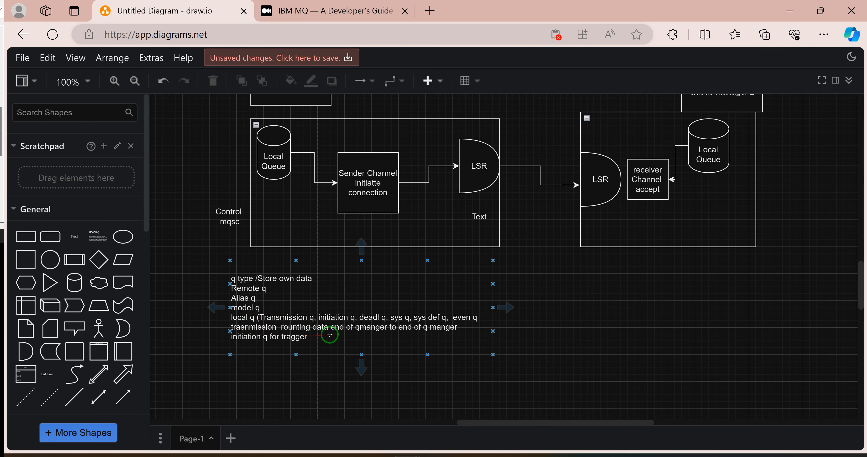
{"action": "scroll", "coordinate": [340, 245], "scroll_direction": "up", "scroll_amount": 1}
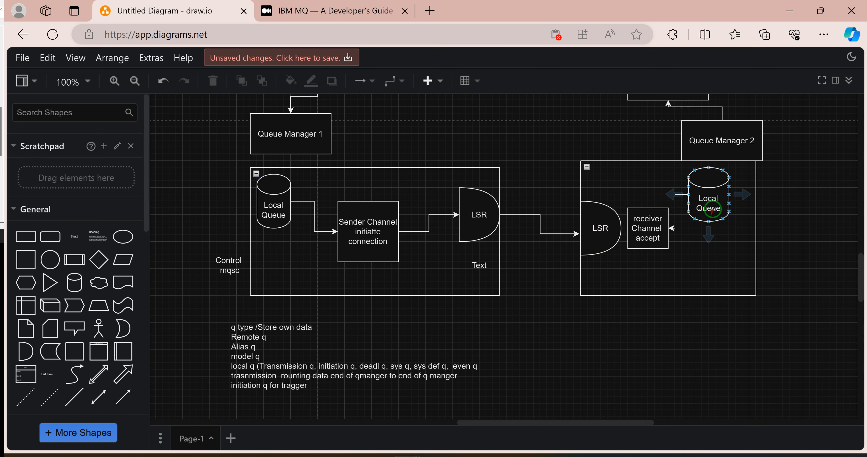
{"action": "scroll", "coordinate": [668, 134], "scroll_direction": "up", "scroll_amount": 3}
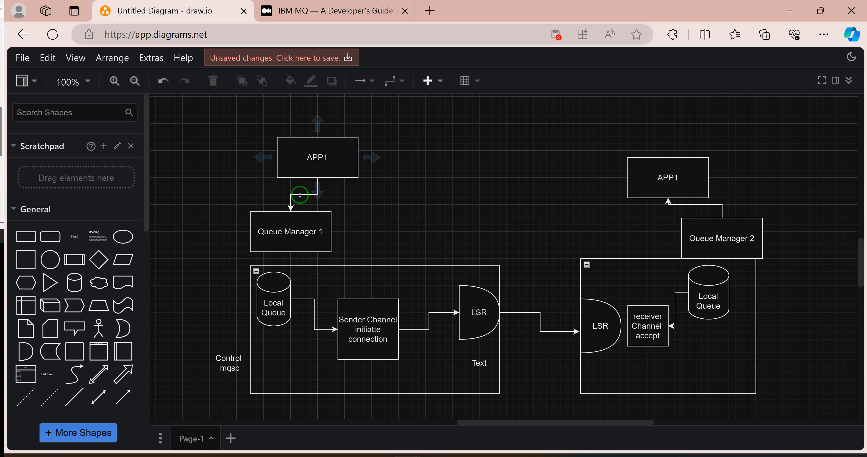
{"action": "left_click", "coordinate": [284, 232]}
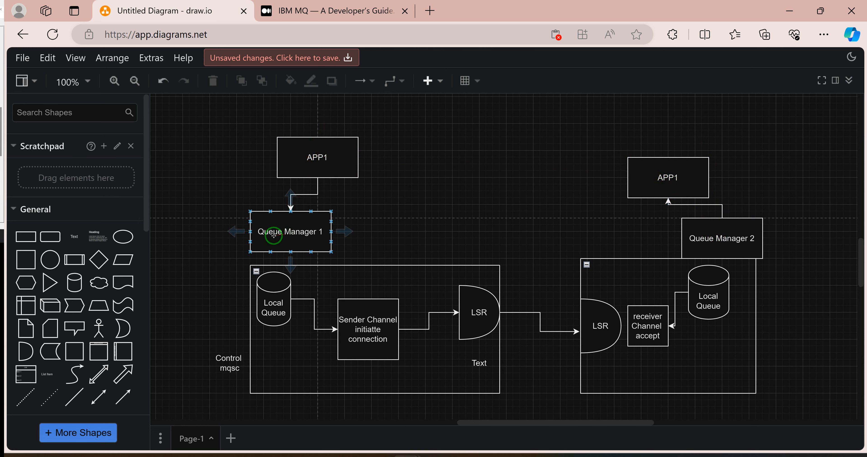
{"action": "scroll", "coordinate": [274, 236], "scroll_direction": "down", "scroll_amount": 3}
{"action": "left_click", "coordinate": [272, 247]}
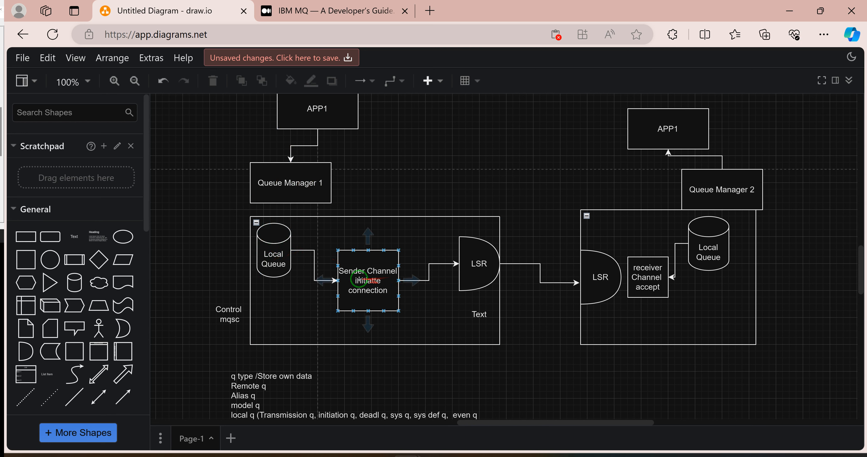
{"action": "left_click", "coordinate": [382, 306]}
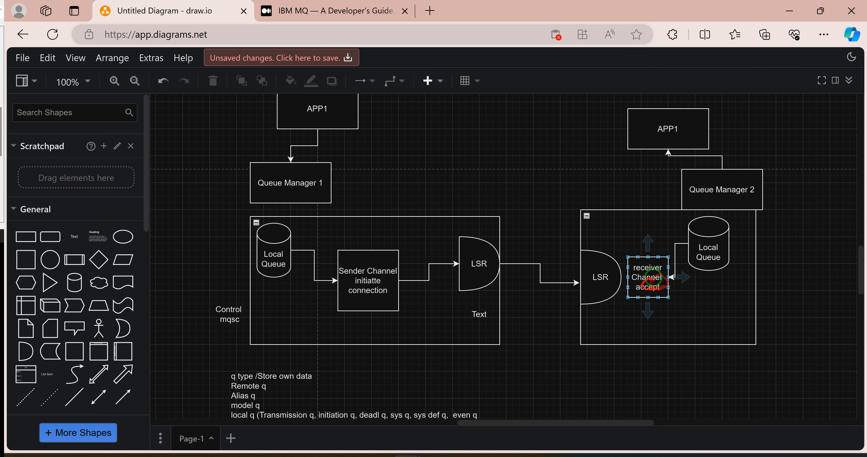
{"action": "left_click", "coordinate": [707, 254]}
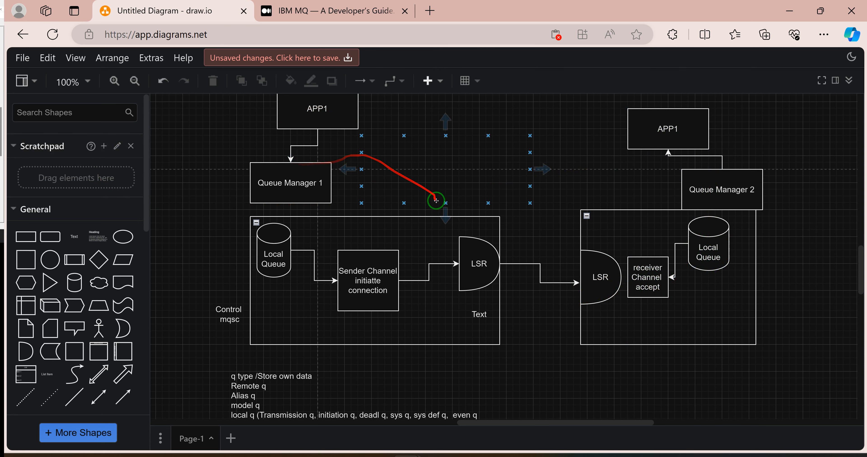
- Examine Queue Manager 2's link to its application and the connection from the sending APP1 to Queue Manager 1 in the diagram
{"action": "scroll", "coordinate": [368, 257], "scroll_direction": "up", "scroll_amount": 2}
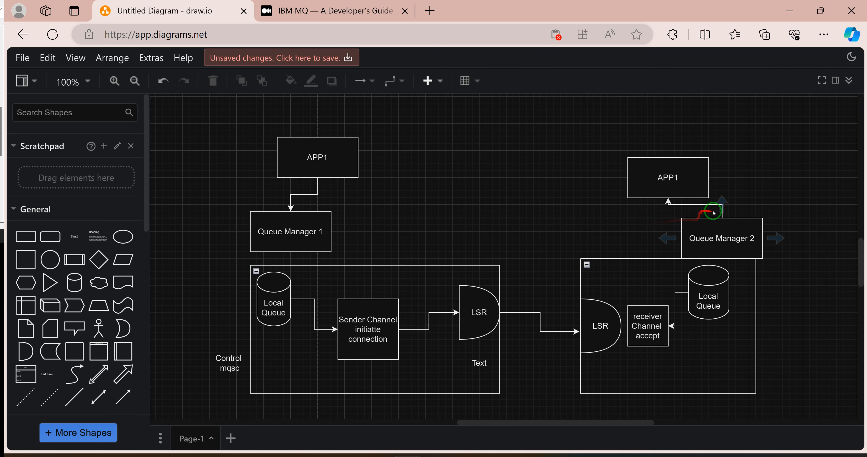
{"action": "left_click", "coordinate": [682, 194]}
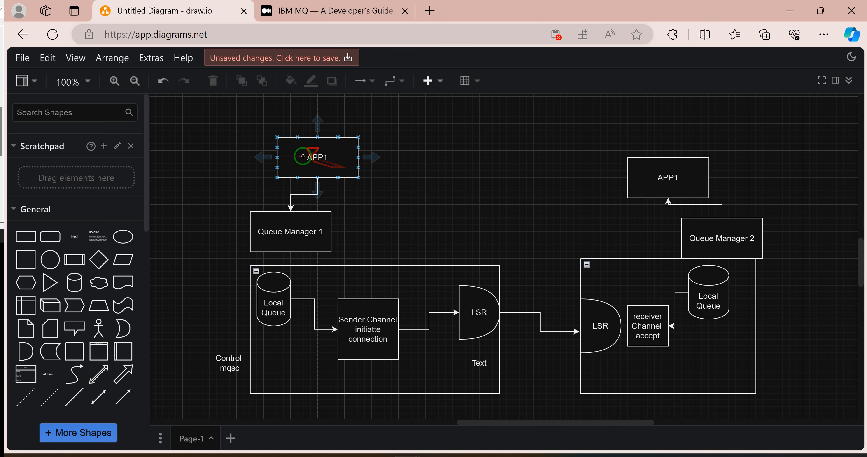
{"action": "left_click", "coordinate": [325, 156]}
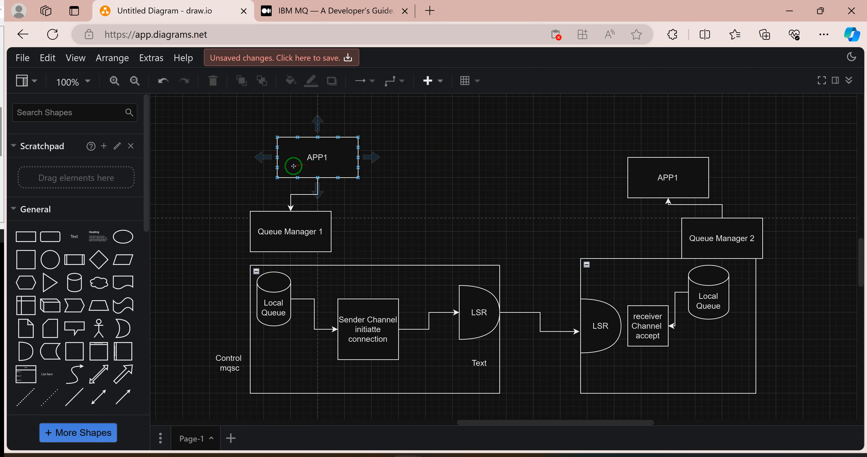
{"action": "scroll", "coordinate": [276, 197], "scroll_direction": "down", "scroll_amount": 3}
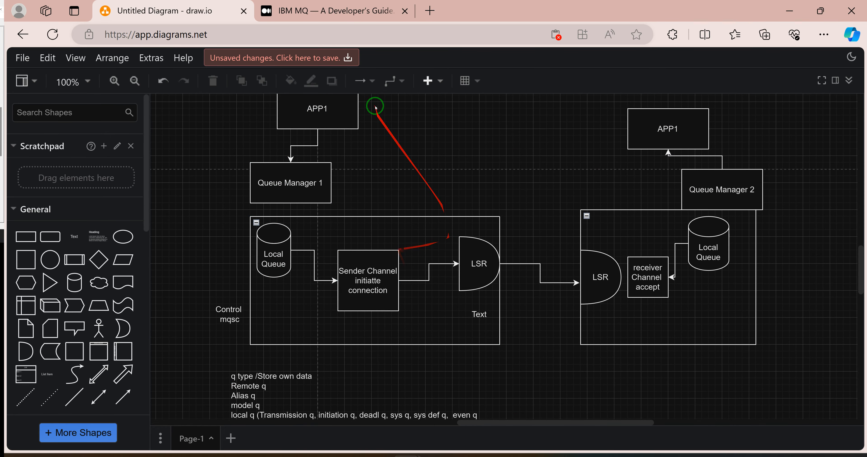
{"action": "scroll", "coordinate": [371, 134], "scroll_direction": "up", "scroll_amount": 5}
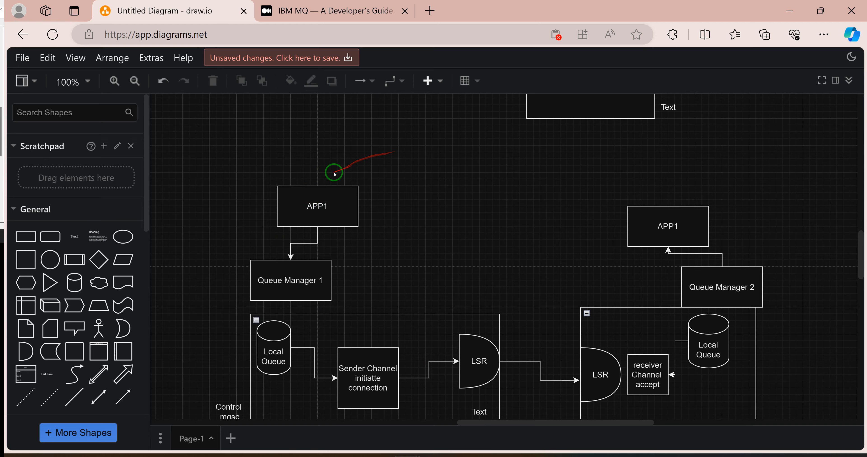
{"action": "scroll", "coordinate": [364, 174], "scroll_direction": "down", "scroll_amount": 3}
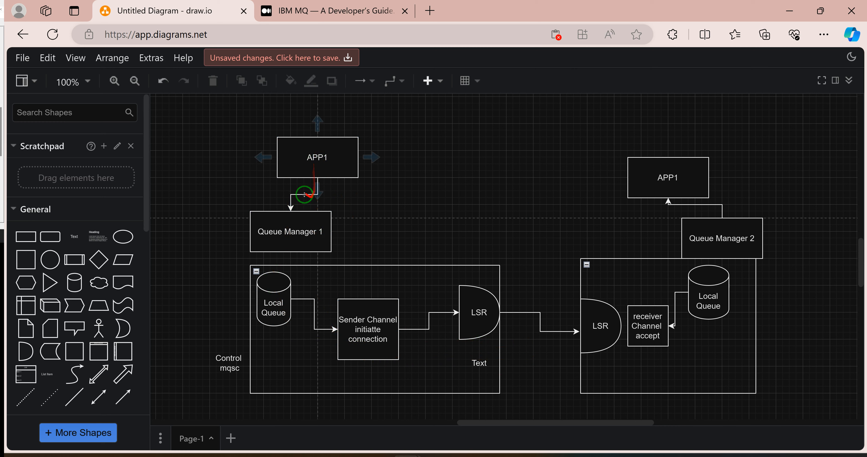
{"action": "left_click", "coordinate": [316, 173]}
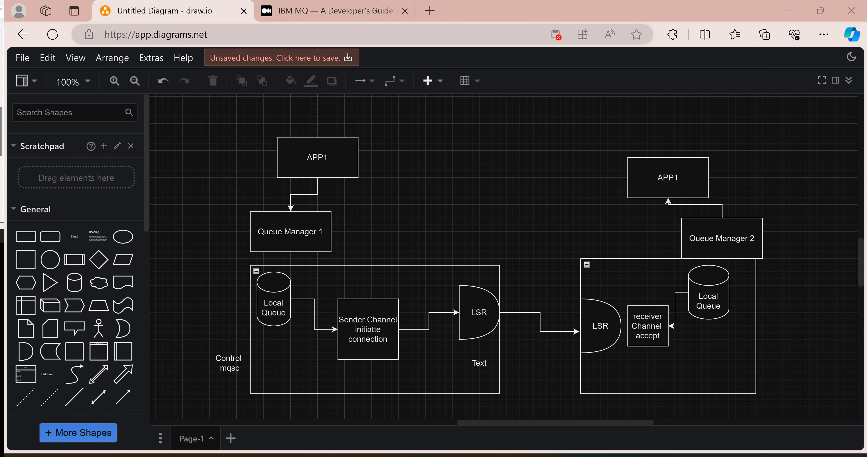
- Return to the runmqsc console and create a transmission queue on qmgr2 with define qlocal(trnsQ) USAGE(XMITQ)
{"action": "key", "text": "alt+Tab"}
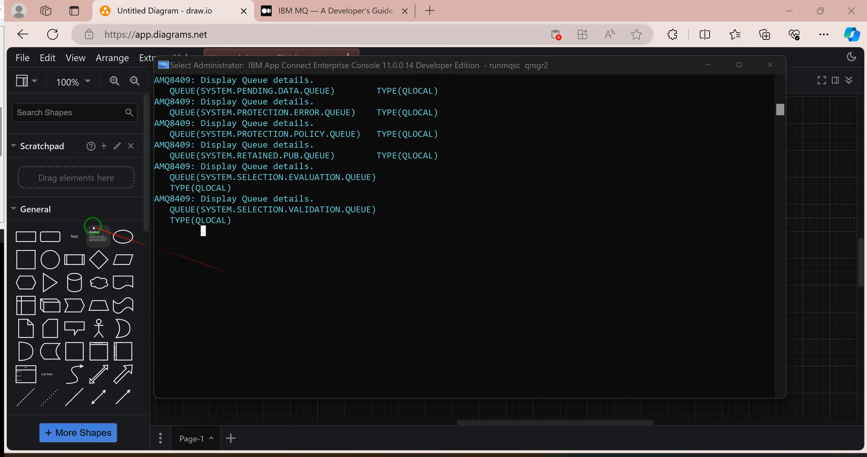
{"action": "left_click", "coordinate": [195, 237]}
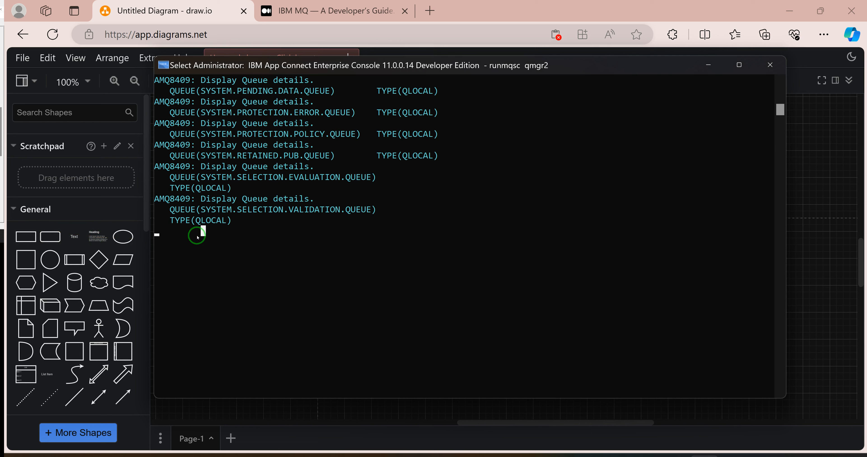
{"action": "type", "text": "define qlocal(trnsQ) USAGE(XMITQ"}
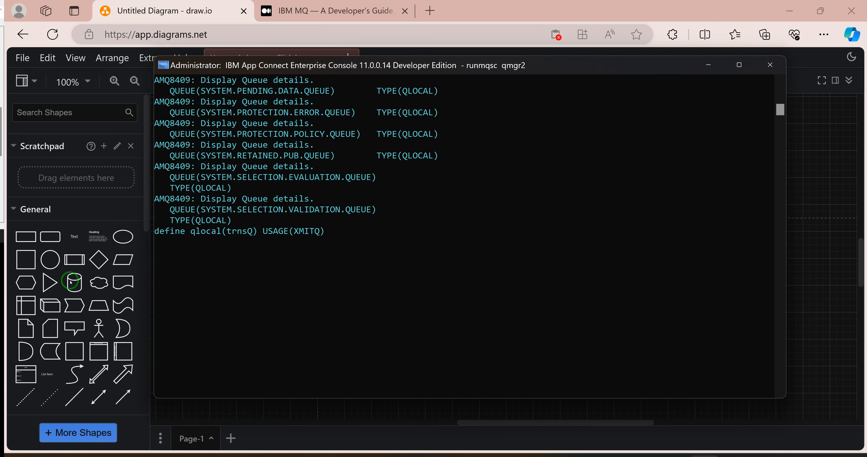
{"action": "left_click_drag", "start_coordinate": [192, 231], "coordinate": [235, 239]}
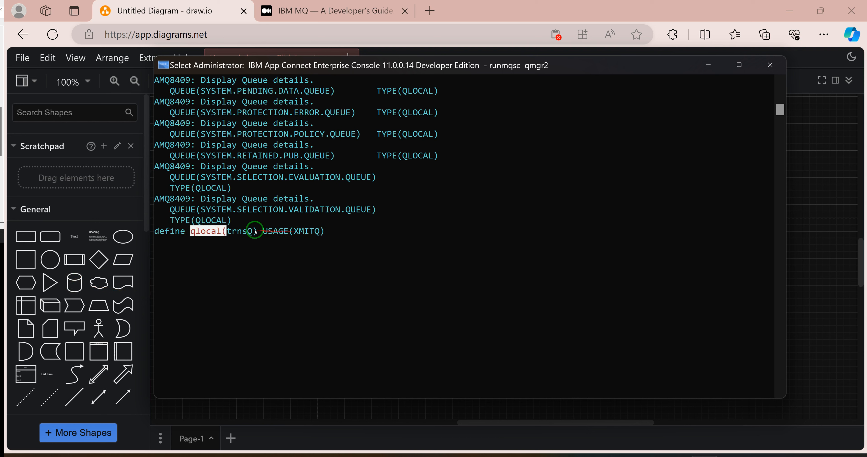
{"action": "left_click_drag", "start_coordinate": [265, 232], "coordinate": [288, 232]}
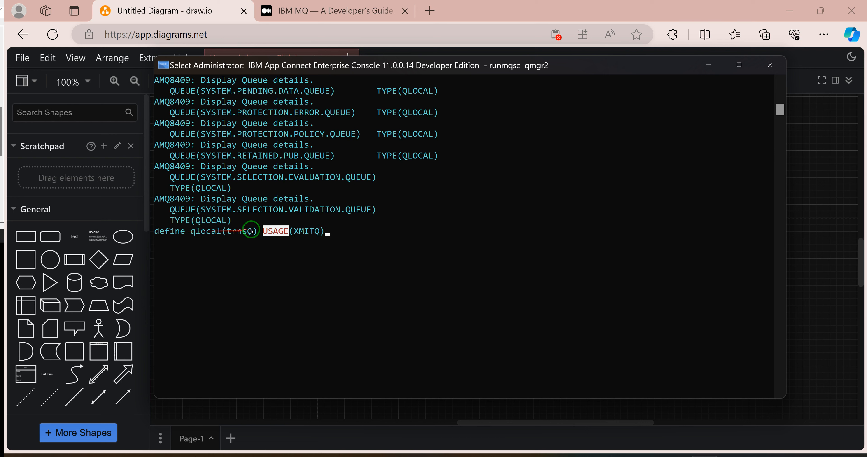
{"action": "left_click", "coordinate": [241, 240]}
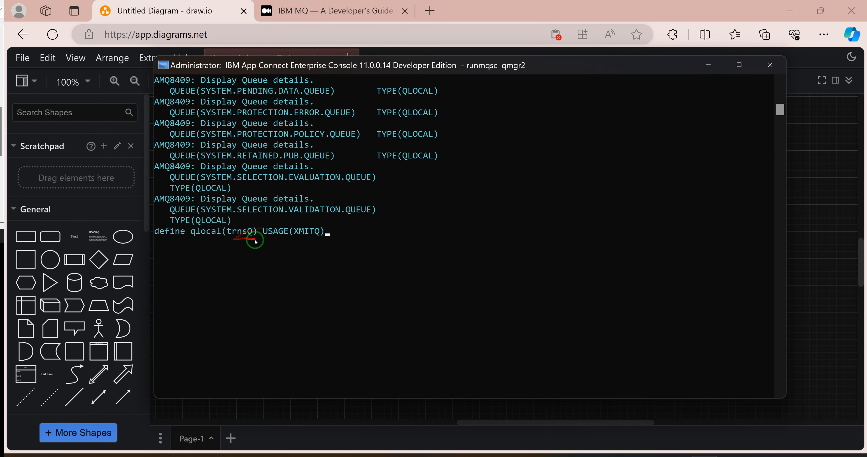
{"action": "left_click", "coordinate": [333, 233]}
{"action": "key", "text": "Return"}
{"action": "left_click", "coordinate": [330, 237]}
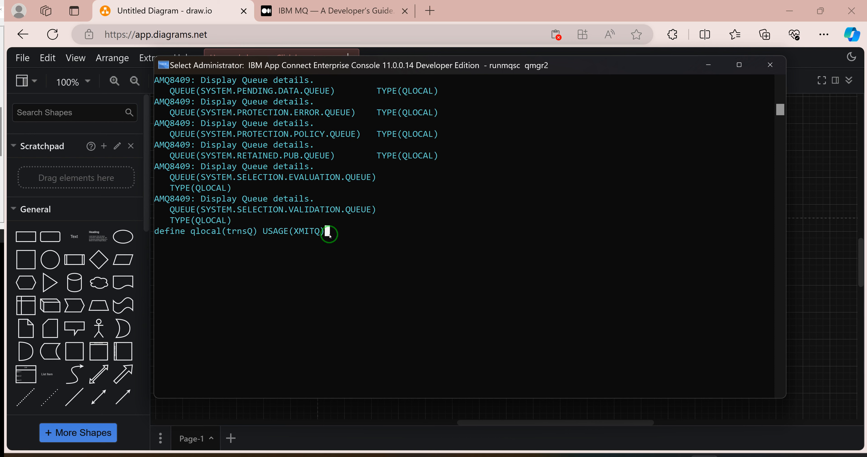
{"action": "key", "text": "Return"}
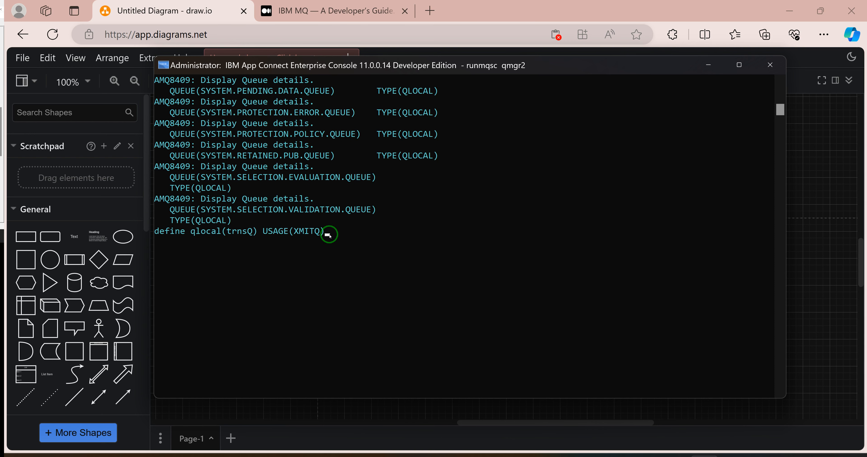
{"action": "key", "text": "Return"}
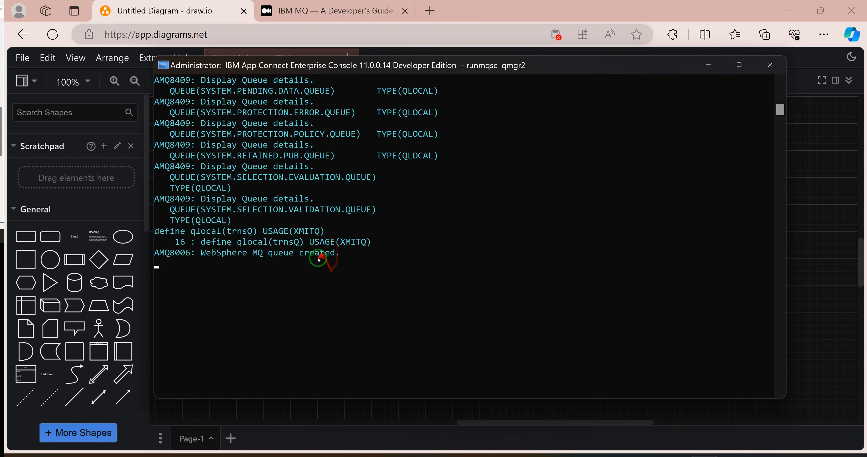
- Switch to WebSphere MQ Explorer and open the TRNSQ queue's general properties to check its usage
{"action": "left_click", "coordinate": [709, 65]}
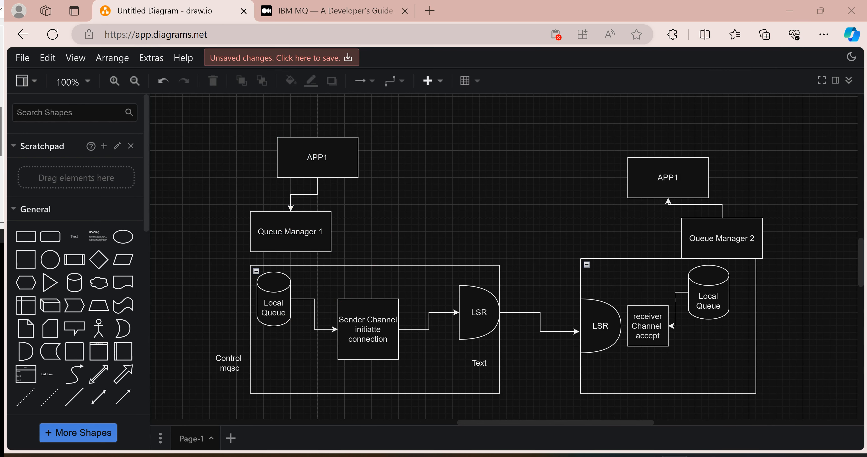
{"action": "key", "text": "alt+Tab"}
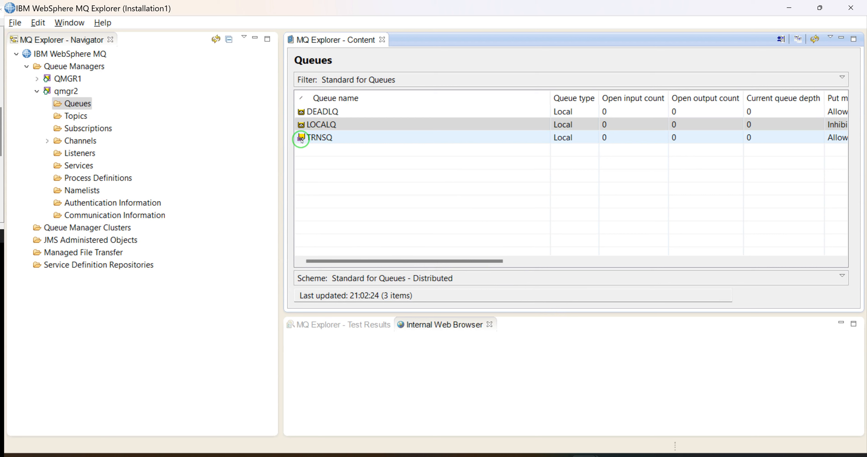
{"action": "left_click", "coordinate": [319, 141]}
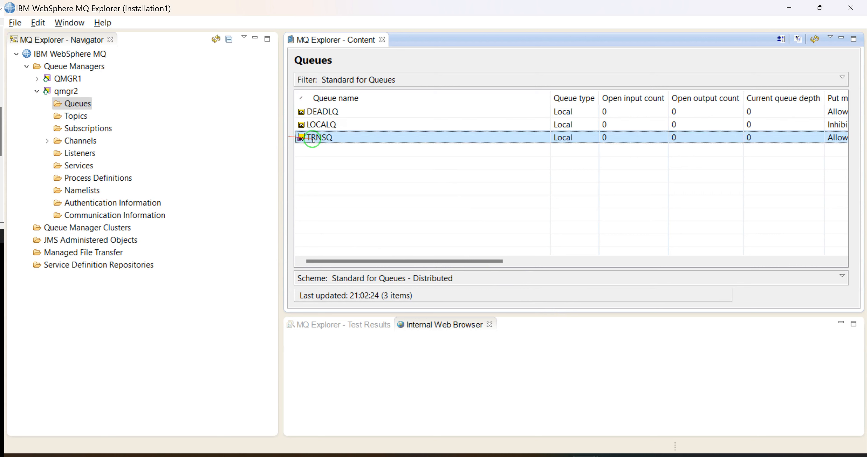
{"action": "right_click", "coordinate": [319, 138]}
{"action": "left_click", "coordinate": [350, 274]}
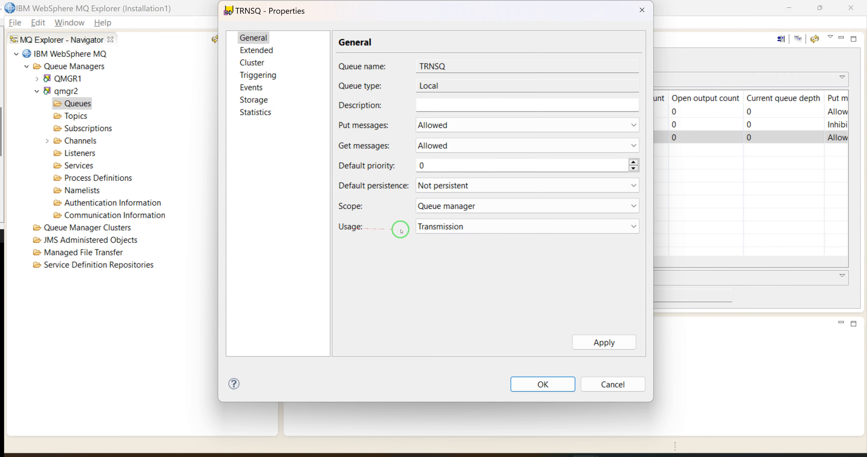
- Set the TRNSQ queue's usage to Normal and save the change
{"action": "left_click", "coordinate": [434, 227]}
{"action": "left_click", "coordinate": [430, 239]}
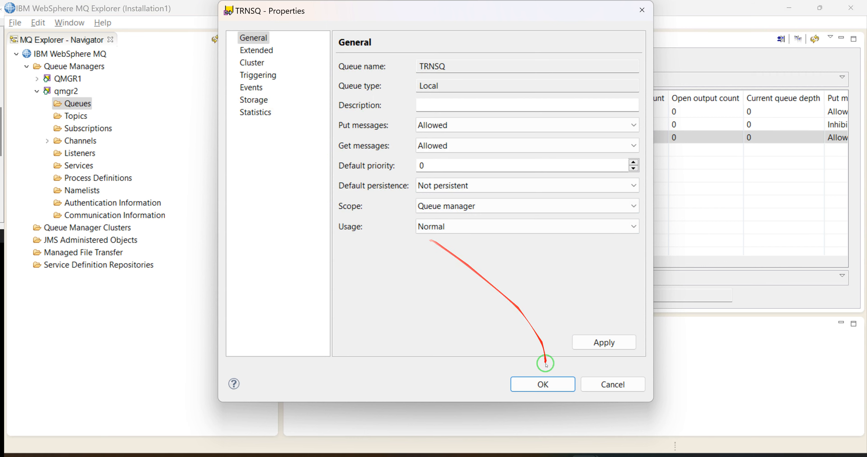
{"action": "left_click", "coordinate": [536, 384]}
- Reopen the TRNSQ queue's properties and set its usage back to Transmission
{"action": "right_click", "coordinate": [322, 139]}
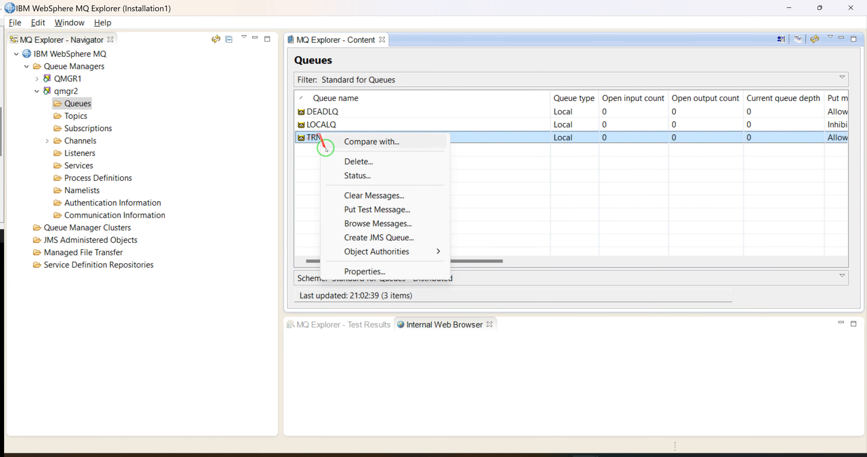
{"action": "left_click", "coordinate": [368, 271]}
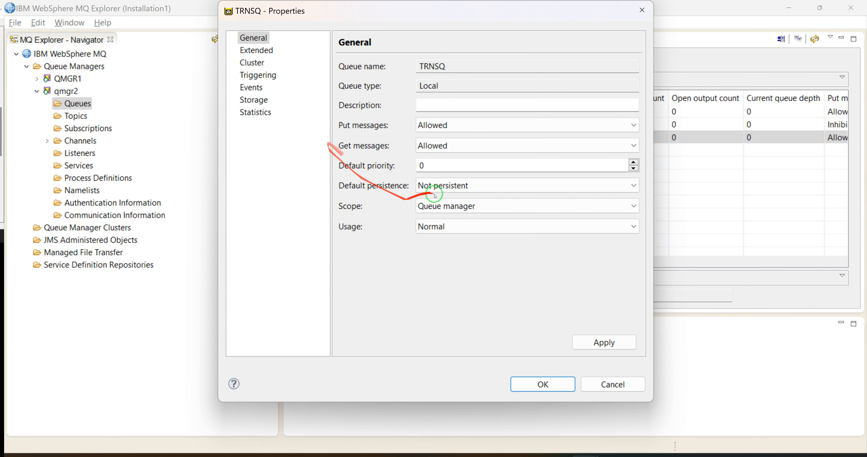
{"action": "left_click", "coordinate": [430, 226]}
{"action": "left_click", "coordinate": [437, 248]}
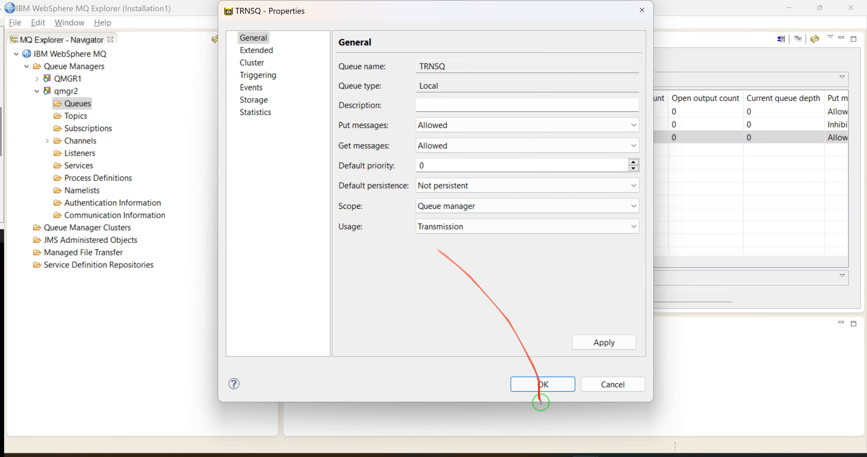
{"action": "left_click", "coordinate": [527, 383]}
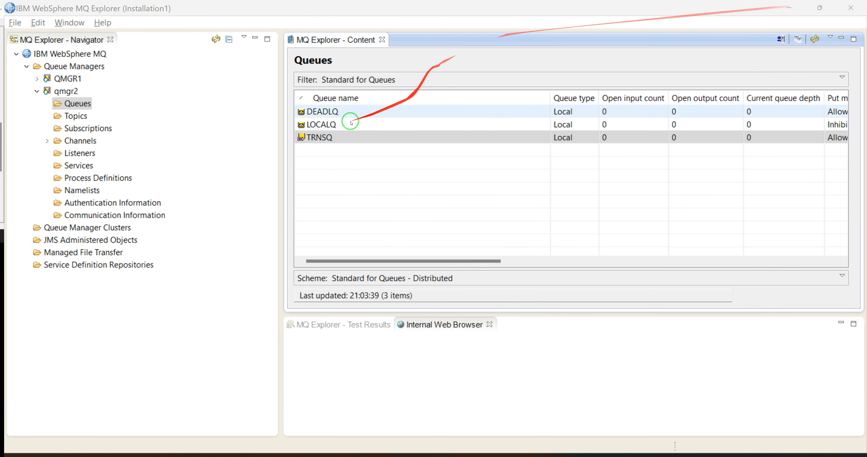
{"action": "left_click", "coordinate": [319, 138]}
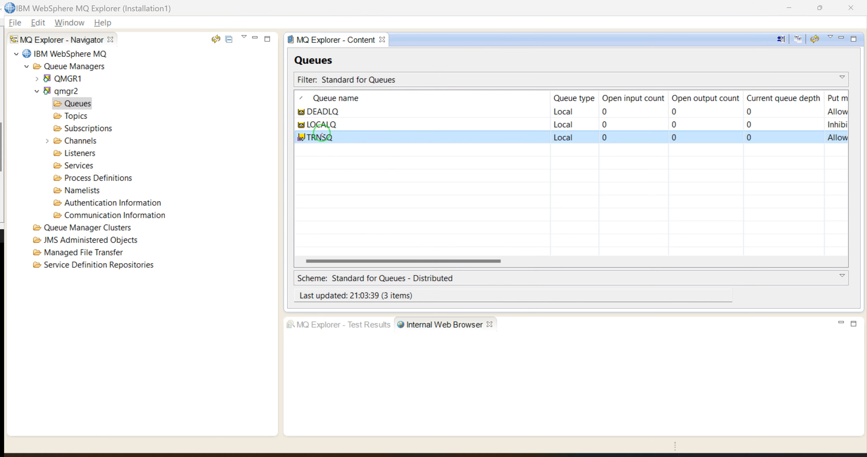
- Look over the types available for a new queue in qmgr2 without creating one, and collapse qmgr2
{"action": "left_click", "coordinate": [72, 106]}
{"action": "right_click", "coordinate": [72, 105]}
{"action": "mouse_move", "coordinate": [101, 115]}
{"action": "left_click", "coordinate": [280, 135]}
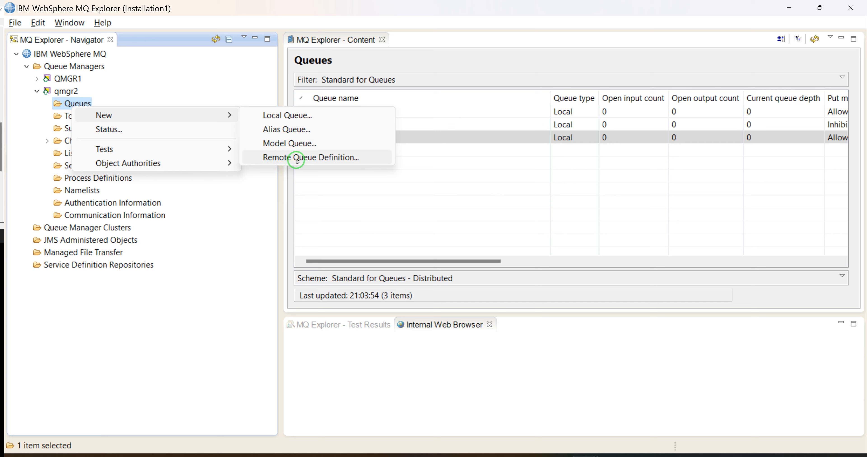
{"action": "left_click", "coordinate": [316, 190]}
{"action": "left_click", "coordinate": [40, 93]}
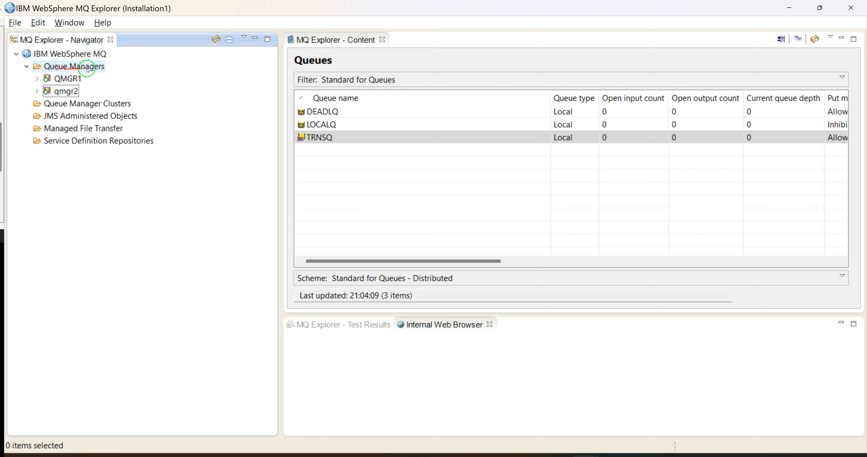
- Examine QMGR1's queue list and the RQ queue's storage properties, including its NPM class options, then close them and collapse QMGR1
{"action": "double_click", "coordinate": [54, 78]}
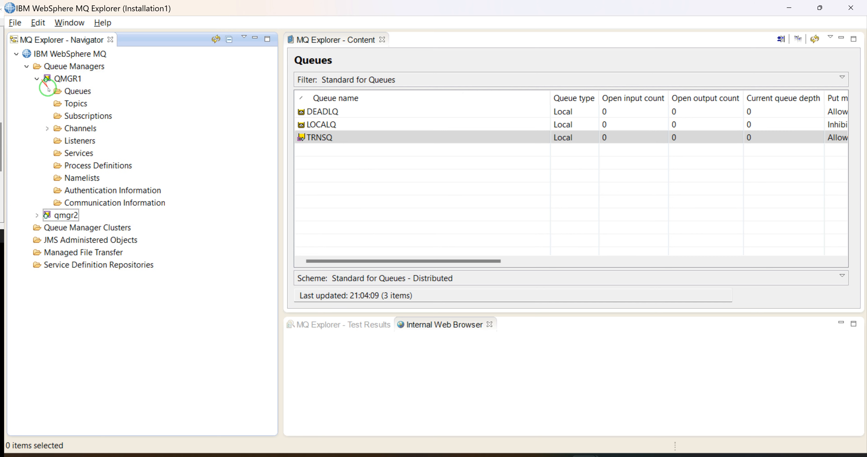
{"action": "left_click", "coordinate": [70, 96]}
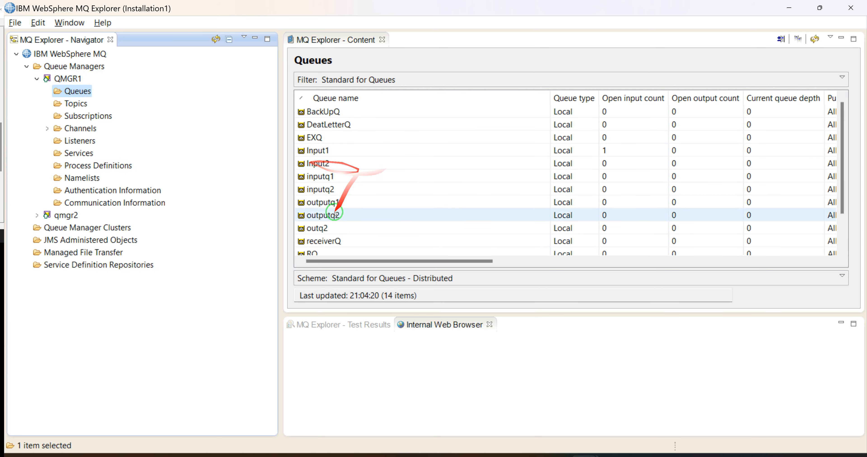
{"action": "scroll", "coordinate": [355, 248], "scroll_direction": "down", "scroll_amount": 1}
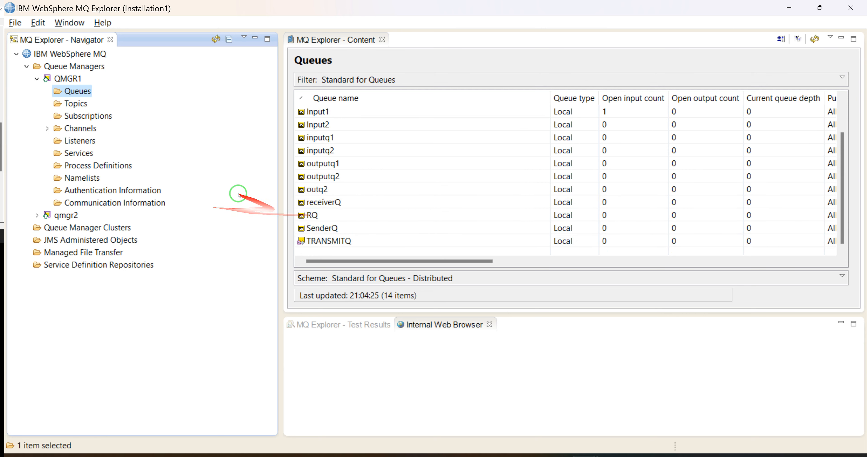
{"action": "right_click", "coordinate": [306, 218]}
{"action": "left_click", "coordinate": [347, 354]}
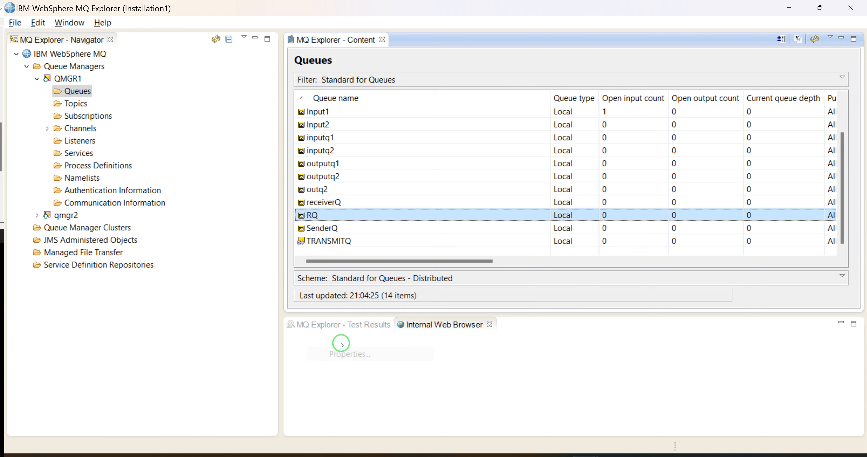
{"action": "left_click", "coordinate": [268, 100]}
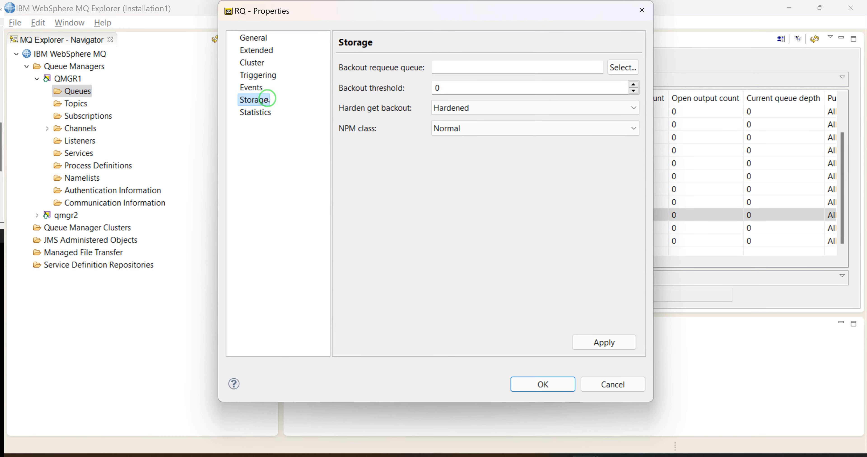
{"action": "left_click", "coordinate": [484, 128]}
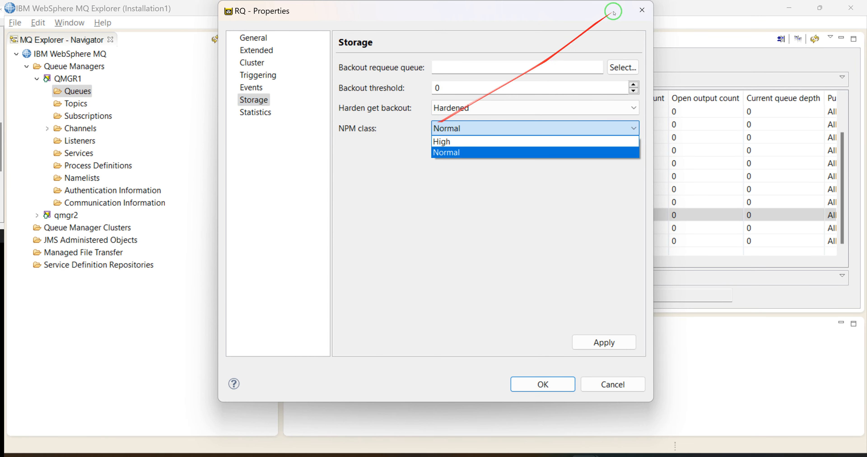
{"action": "left_click", "coordinate": [648, 10]}
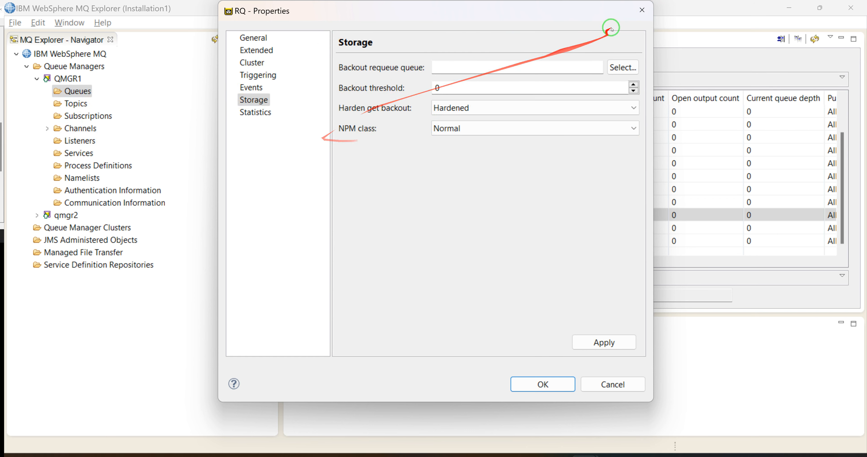
{"action": "left_click", "coordinate": [641, 10]}
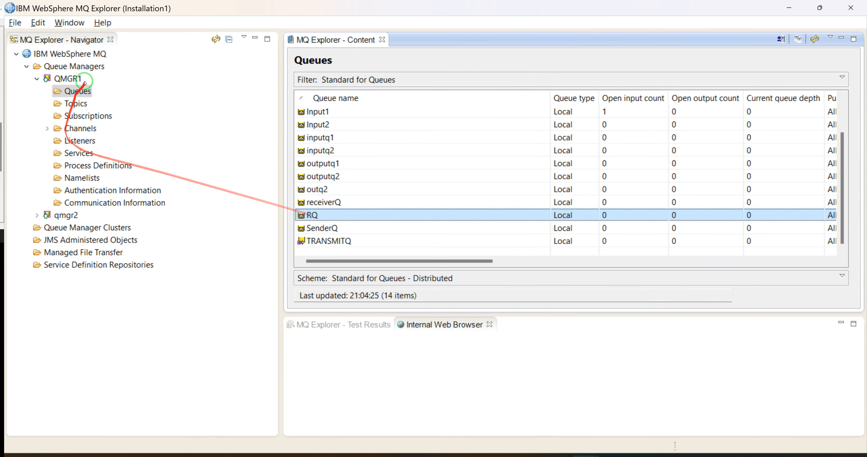
{"action": "left_click", "coordinate": [68, 79]}
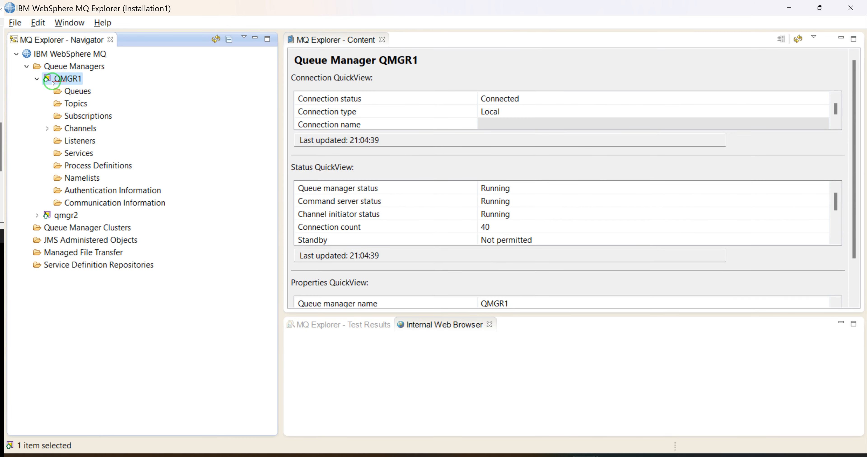
{"action": "left_click", "coordinate": [38, 79]}
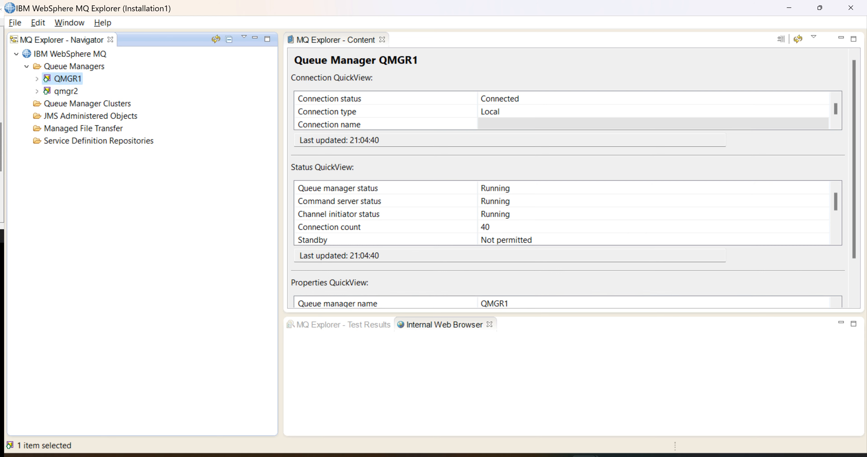
- Return to the runmqsc console and create a remote queue definition on qmgr2 with define qremote (RemoteQ)
{"action": "left_click", "coordinate": [585, 456]}
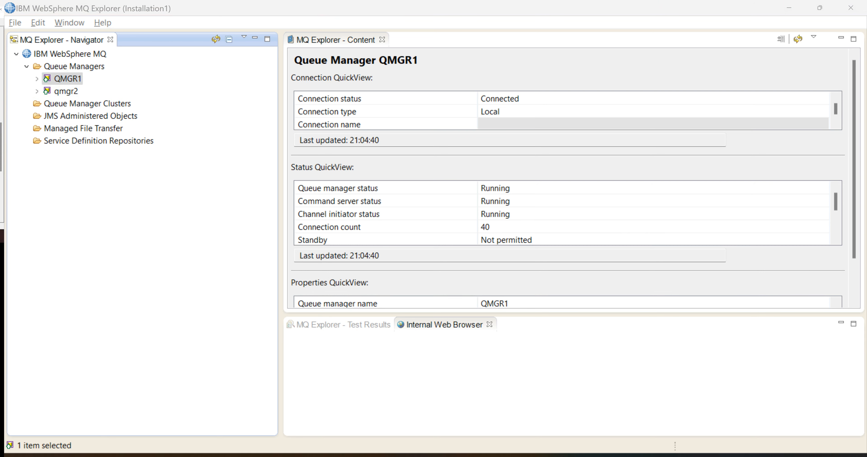
{"action": "left_click", "coordinate": [705, 456]}
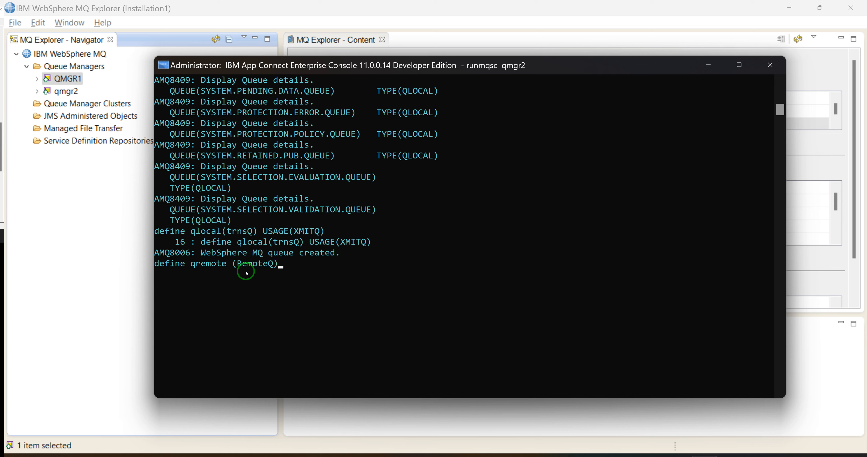
{"action": "key", "text": "Return"}
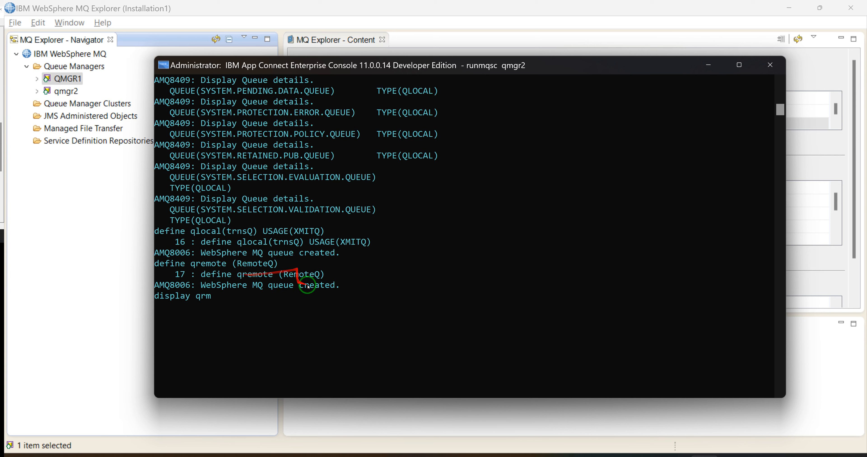
- Display the remote queue's definition with display qremote (RemoteQ) and examine its XMITQ and RNAME attributes
{"action": "left_click_drag", "start_coordinate": [329, 273], "coordinate": [241, 275]}
{"action": "right_click", "coordinate": [230, 298]}
{"action": "left_click", "coordinate": [229, 298]}
{"action": "key", "text": "BackSpace"}
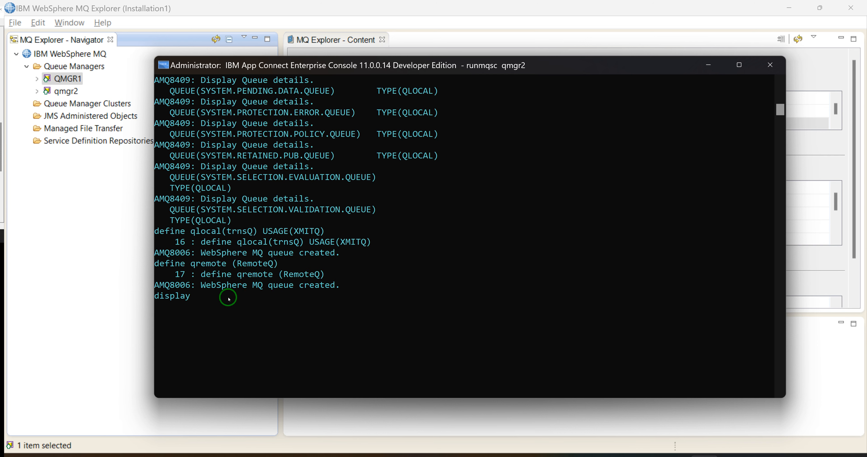
{"action": "right_click", "coordinate": [229, 298]}
{"action": "key", "text": "Return"}
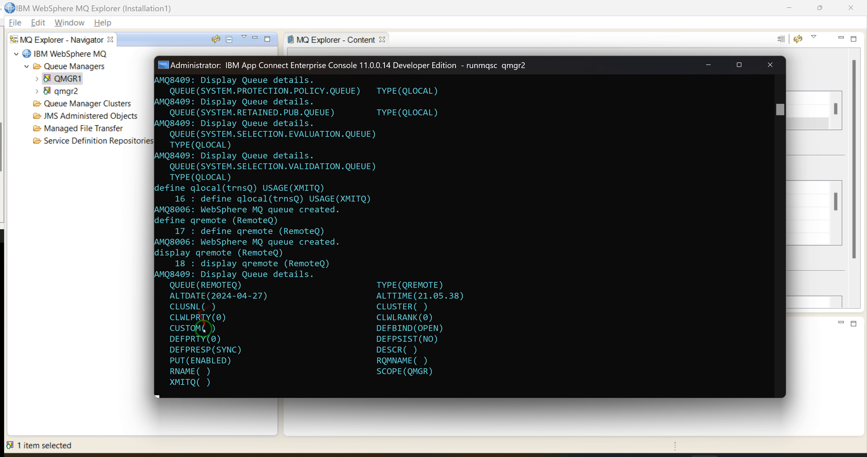
{"action": "left_click", "coordinate": [177, 384]}
{"action": "left_click_drag", "start_coordinate": [177, 384], "coordinate": [202, 386]}
{"action": "left_click", "coordinate": [174, 373]}
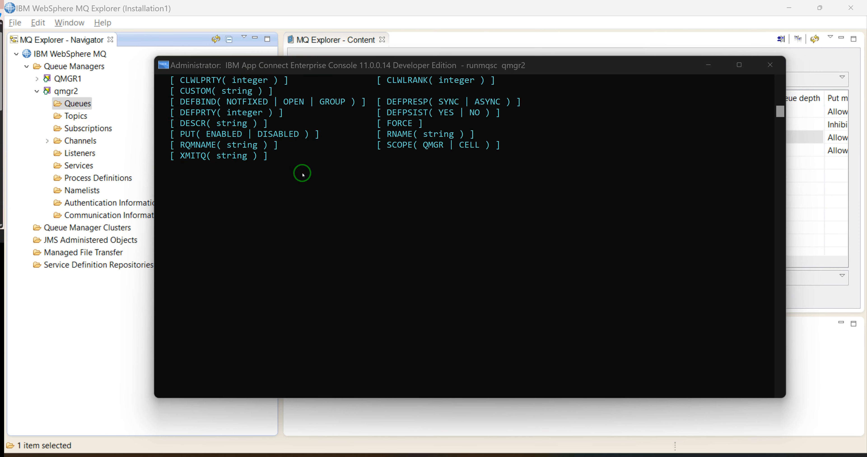
- Switch to MQ Explorer, look over QMGR1's objects and overview, and collapse the queue managers
{"action": "left_click", "coordinate": [89, 264]}
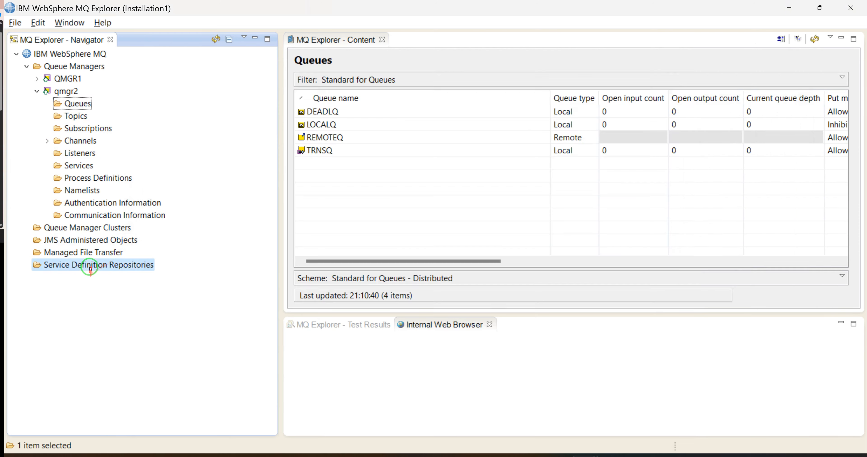
{"action": "double_click", "coordinate": [48, 79]}
{"action": "left_click", "coordinate": [78, 91]}
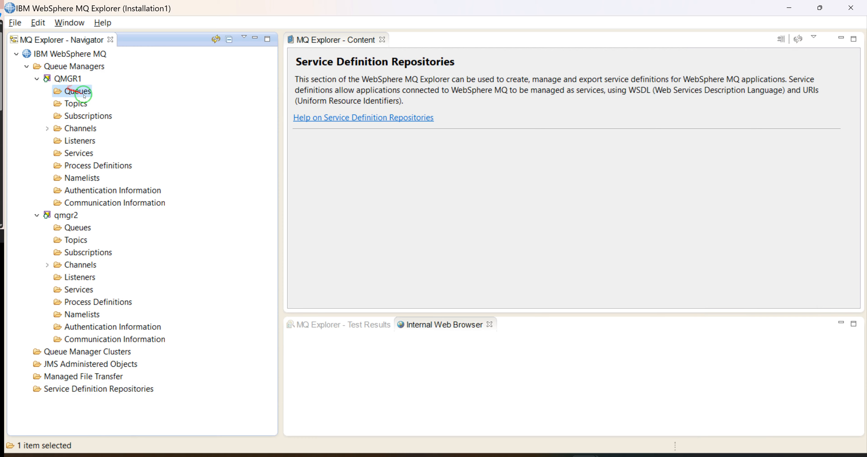
{"action": "left_click", "coordinate": [58, 79]}
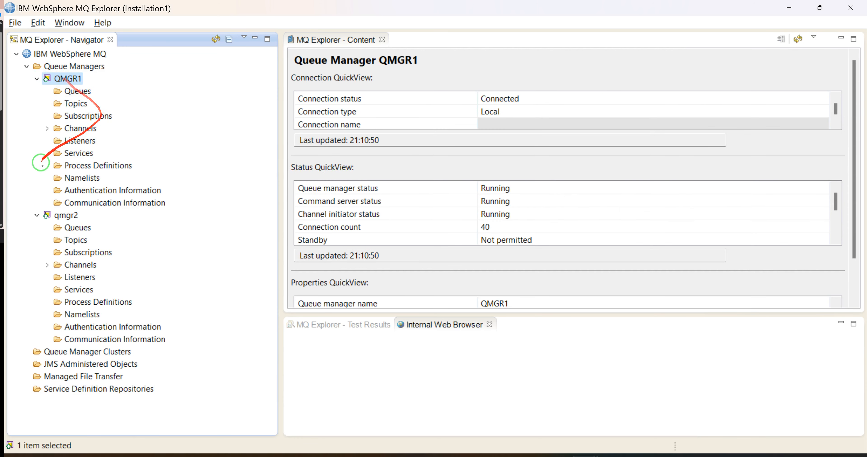
{"action": "left_click", "coordinate": [26, 66]}
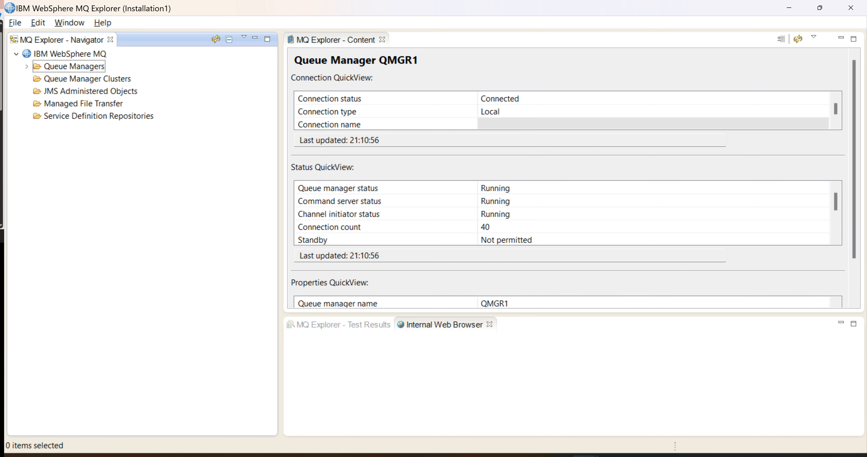
- Return to the runmqsc console and create an alias queue with define qalias(aliasQ) Target(localq)
{"action": "left_click", "coordinate": [704, 456]}
{"action": "left_click", "coordinate": [218, 167]}
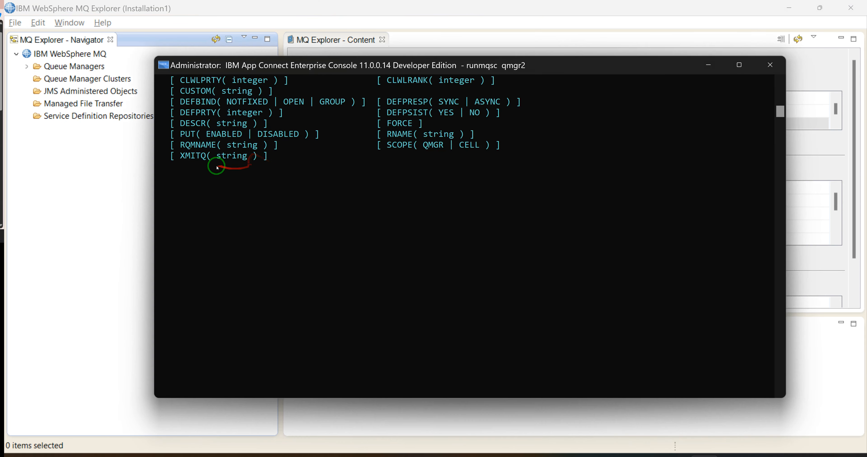
{"action": "type", "text": "define"}
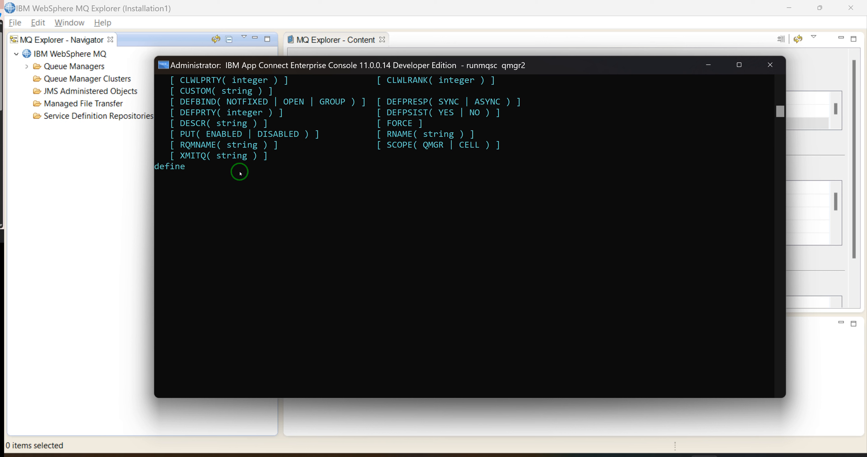
{"action": "type", "text": " q"}
{"action": "type", "text": "alias"}
{"action": "type", "text": "("}
{"action": "type", "text": "alis"}
{"action": "type", "text": "s"}
{"action": "type", "text": "Q"}
{"action": "type", "text": ")"}
{"action": "type", "text": "Ter"}
{"action": "key", "text": "BackSpace"}
{"action": "key", "text": "BackSpace"}
{"action": "type", "text": "arget"}
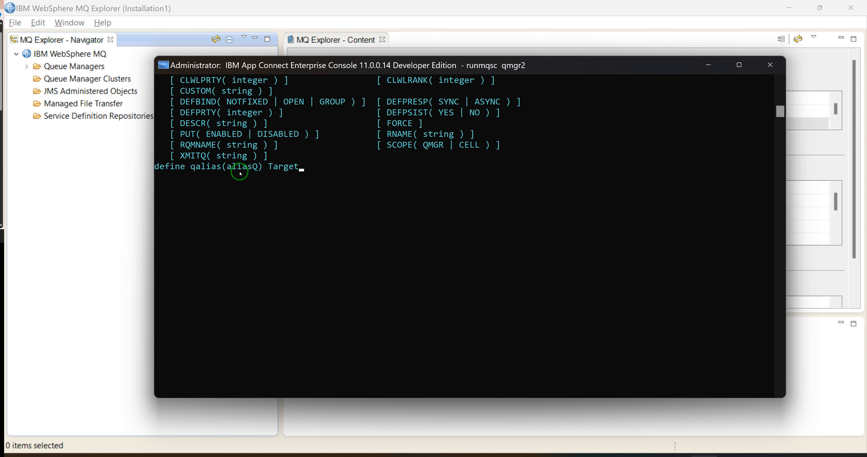
{"action": "type", "text": "("}
{"action": "type", "text": "localq)"}
{"action": "key", "text": "Return"}
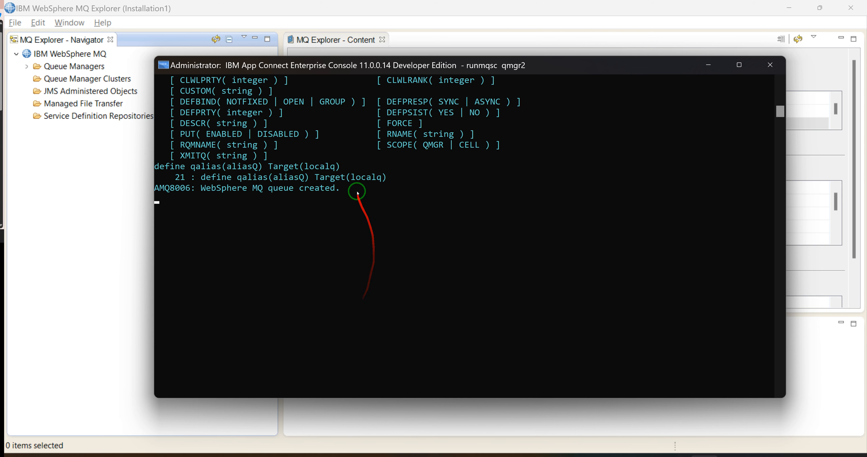
- Display the full attributes of the alias's target queue with display q(localq), correcting the stray trailing backslash
{"action": "left_click_drag", "start_coordinate": [351, 178], "coordinate": [378, 183]}
{"action": "right_click", "coordinate": [296, 284]}
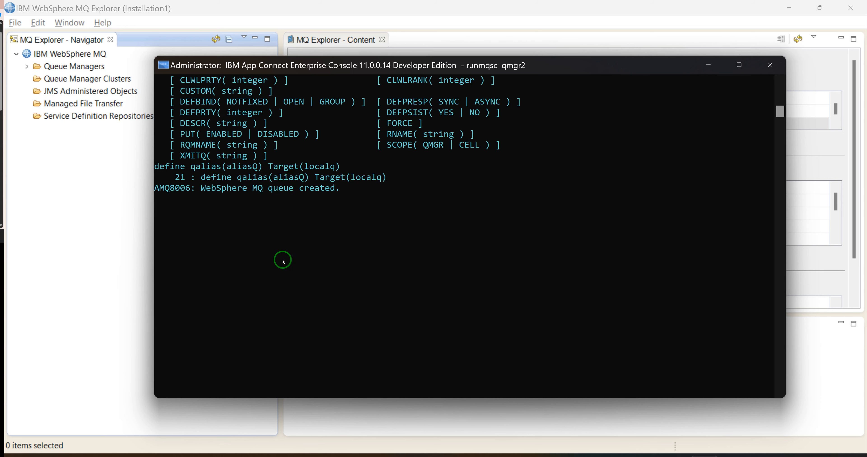
{"action": "type", "text": "display q(localq)\\"}
{"action": "key", "text": "Return"}
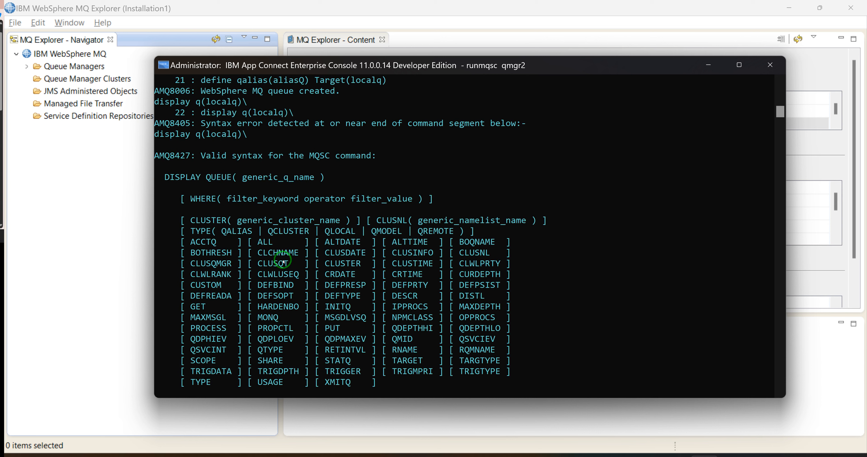
{"action": "key", "text": "Up"}
{"action": "key", "text": "BackSpace"}
{"action": "key", "text": "Return"}
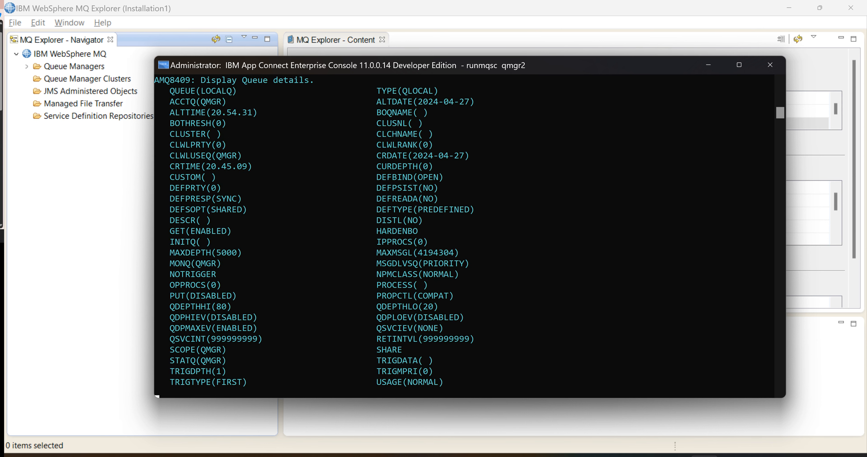
{"action": "scroll", "coordinate": [287, 338], "scroll_direction": "down", "scroll_amount": 1}
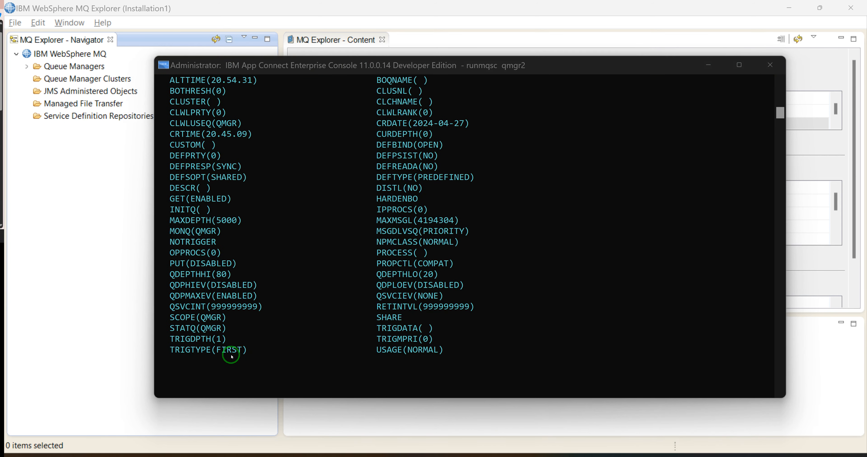
- Try to display the alias queue's attributes with display qlisa(aliasQ)
{"action": "left_click", "coordinate": [229, 365]}
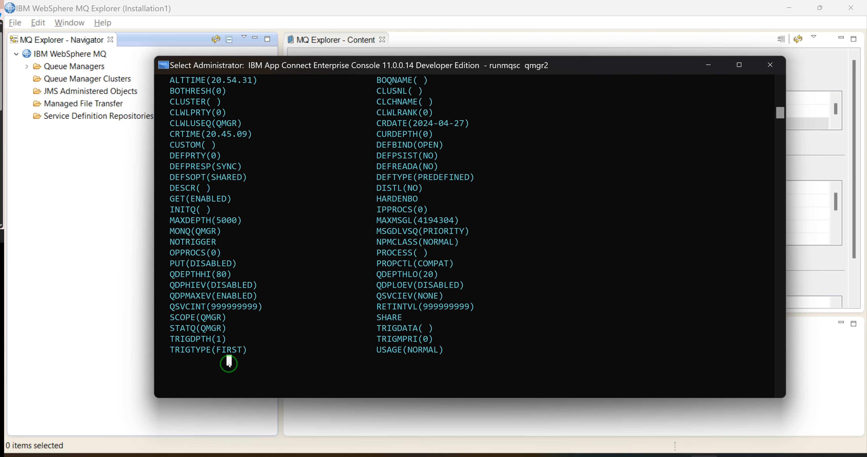
{"action": "type", "text": "display"}
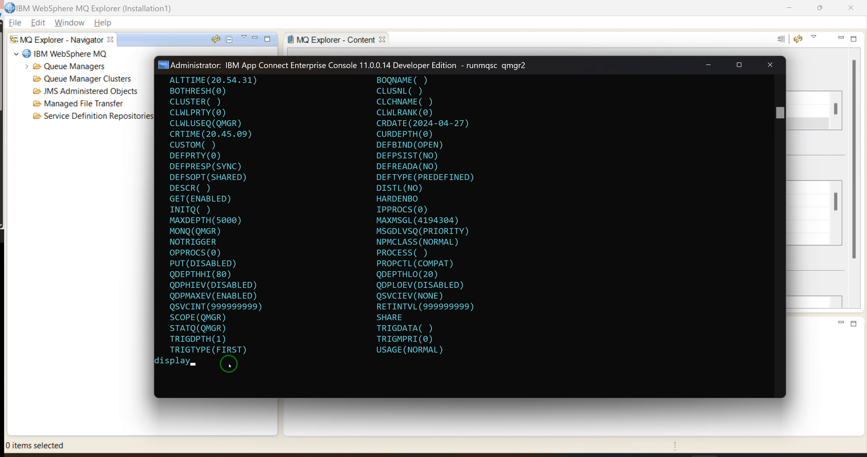
{"action": "type", "text": " qlisa(aliasQ)"}
{"action": "key", "text": "Return"}
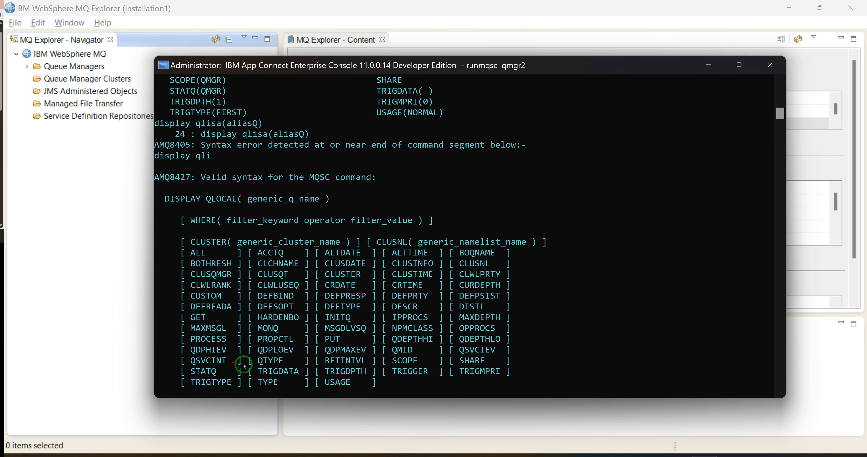
- Recall the misspelled display command, change it to display qlias(aliasQ) and run it
{"action": "key", "text": "Up"}
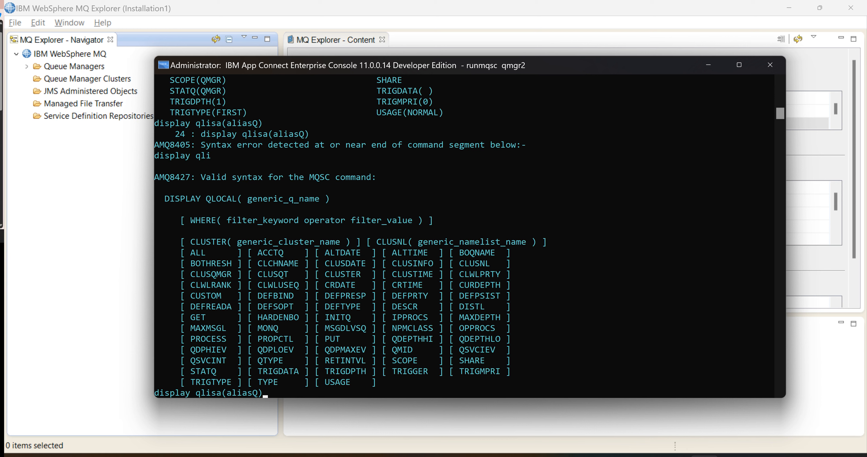
{"action": "left_click", "coordinate": [0, 205]}
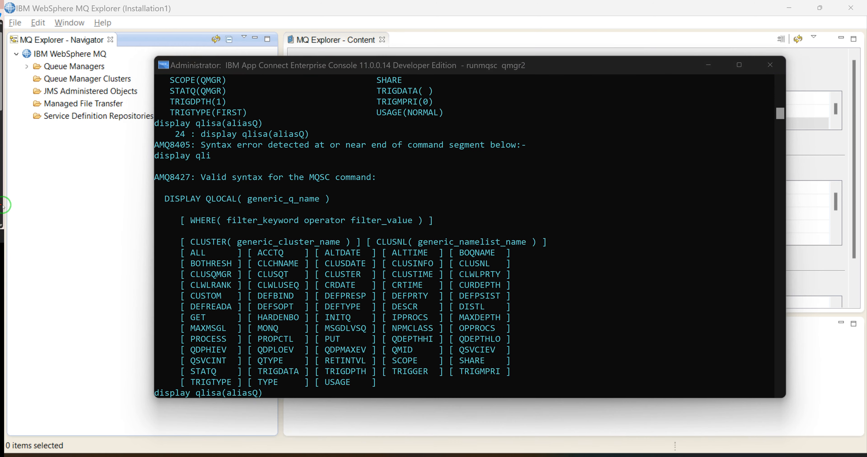
{"action": "left_click", "coordinate": [280, 391]}
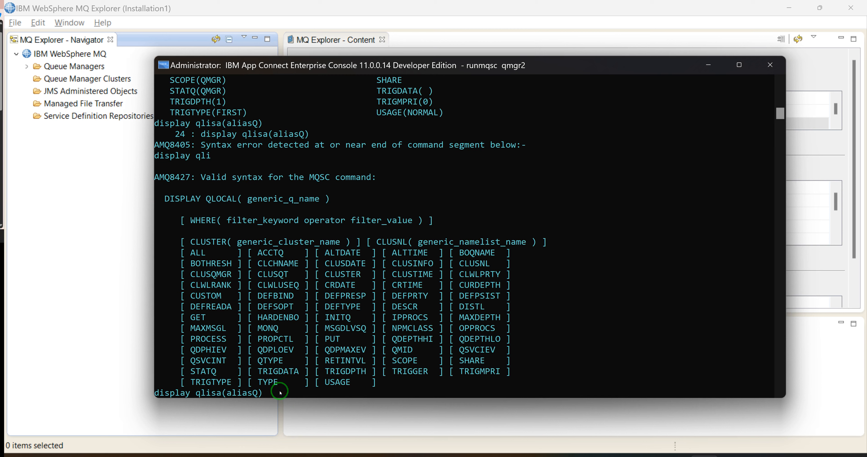
{"action": "key", "text": "Left"}
{"action": "key", "text": "Left"}
{"action": "key", "text": "Left"}
{"action": "key", "text": "Left"}
{"action": "key", "text": "Left"}
{"action": "key", "text": "Left"}
{"action": "key", "text": "Left"}
{"action": "key", "text": "Left"}
{"action": "key", "text": "BackSpace"}
{"action": "key", "text": "BackSpace"}
{"action": "type", "text": "as"}
{"action": "key", "text": "Return"}
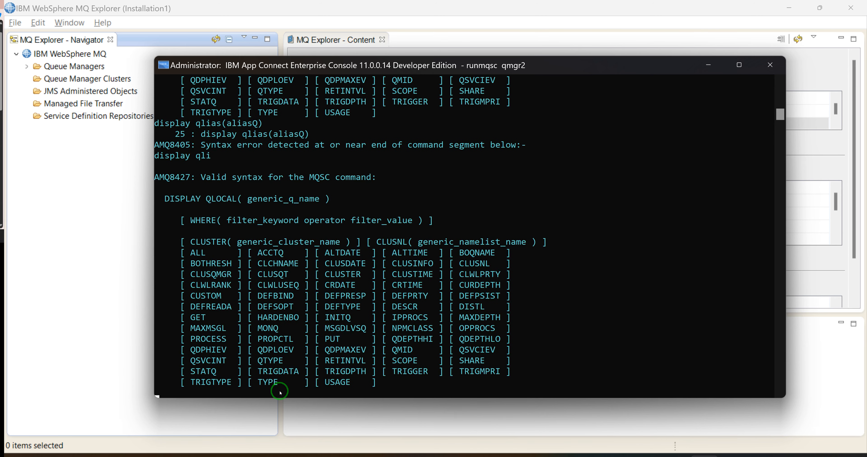
- Correct the command to display qalias(aliasQ), run it and examine the alias queue's TARGET attribute
{"action": "key", "text": "Up"}
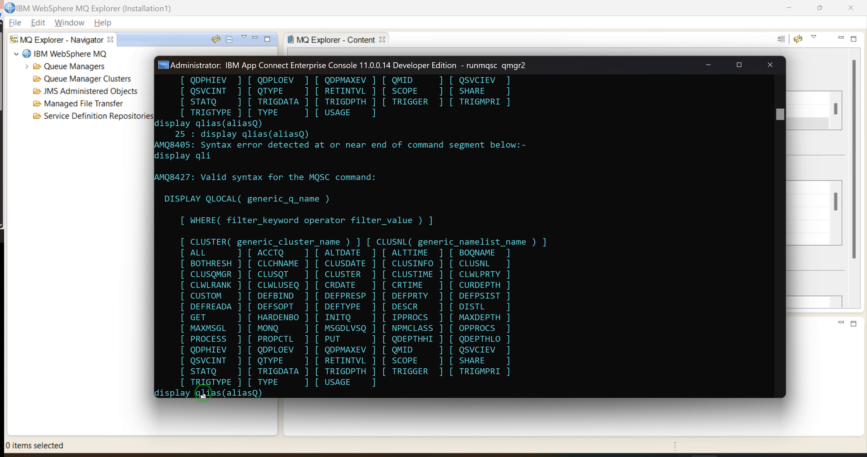
{"action": "type", "text": "a"}
{"action": "key", "text": "Return"}
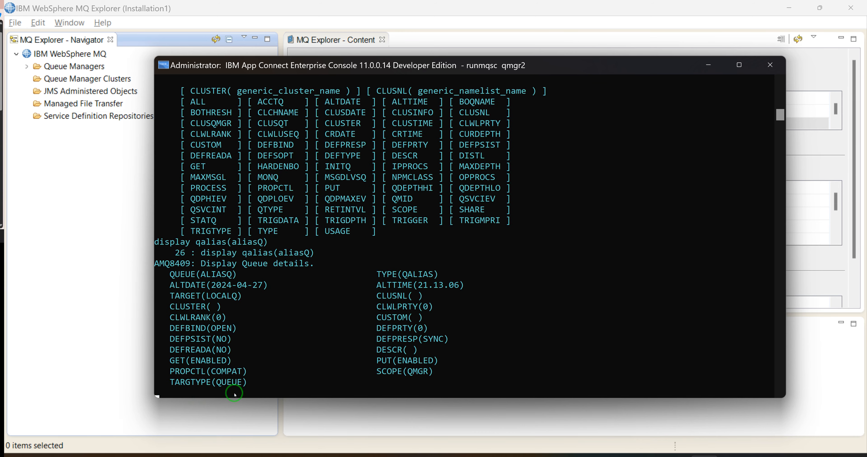
{"action": "left_click_drag", "start_coordinate": [172, 297], "coordinate": [236, 297]}
{"action": "left_click", "coordinate": [256, 299]}
{"action": "double_click", "coordinate": [187, 296]}
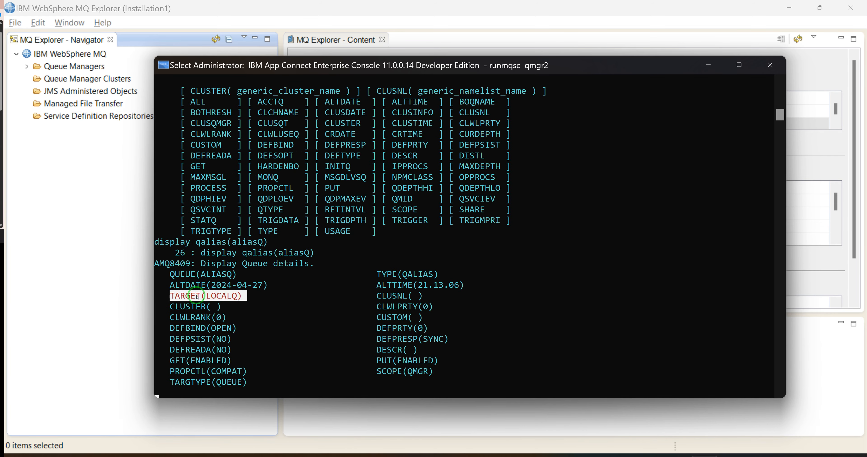
{"action": "left_click", "coordinate": [256, 314]}
{"action": "left_click", "coordinate": [239, 296]}
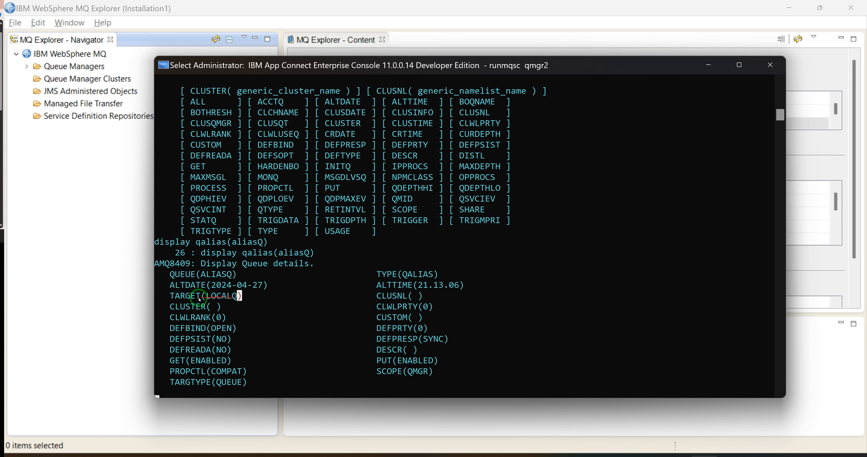
{"action": "double_click", "coordinate": [208, 296]}
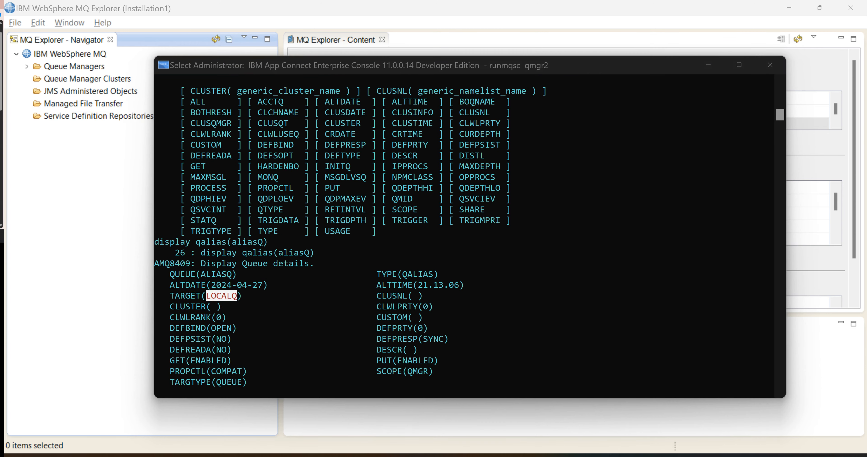
- Create a model queue on qmgr2 with define qmodel(modelQ)
{"action": "scroll", "coordinate": [252, 377], "scroll_direction": "down", "scroll_amount": 3}
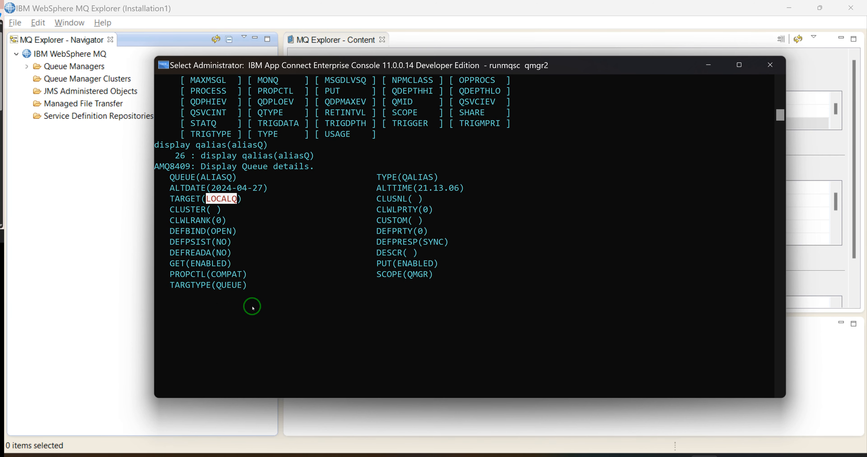
{"action": "type", "text": "def"}
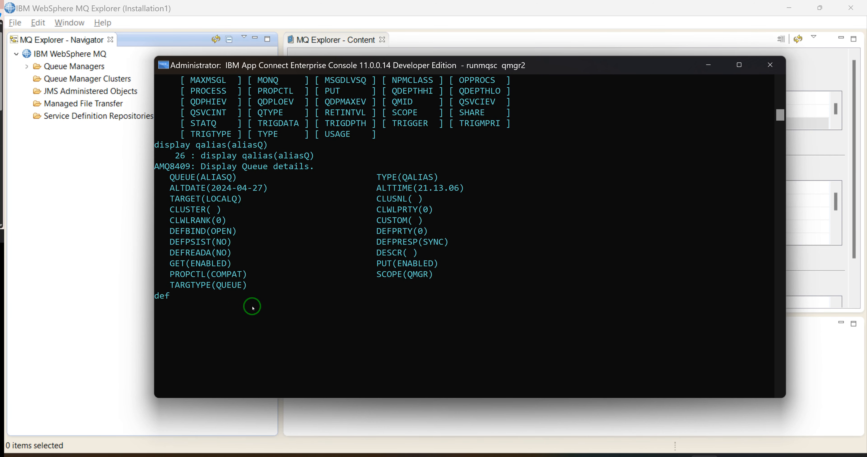
{"action": "type", "text": "ine qmodel(modelQ"}
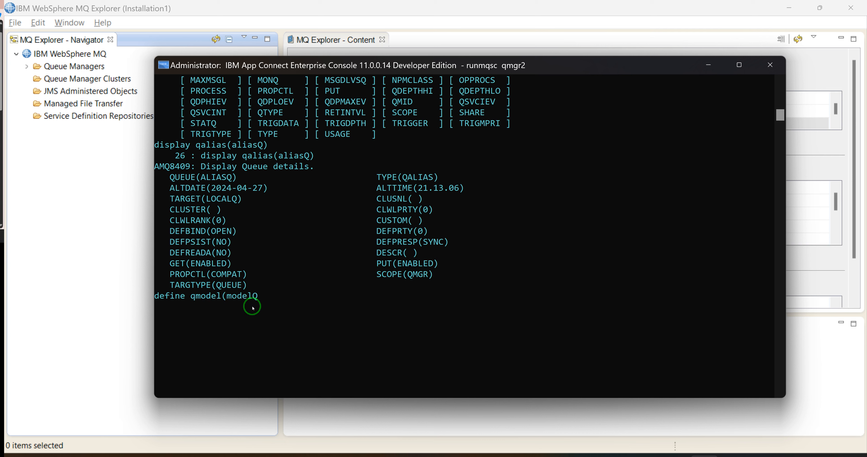
{"action": "type", "text": ")"}
{"action": "key", "text": "Return"}
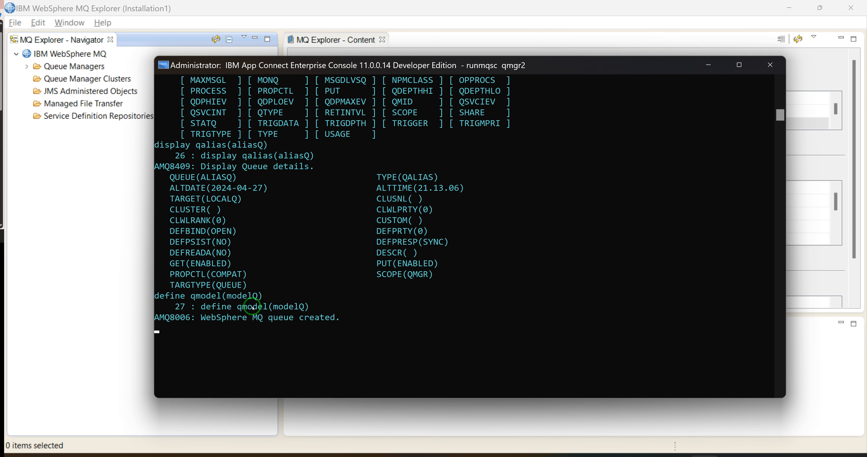
- Display the model queue's attributes with display qmodel(modelQ), reusing the copied qmodel(modelQ) text
{"action": "left_click_drag", "start_coordinate": [257, 296], "coordinate": [191, 296]}
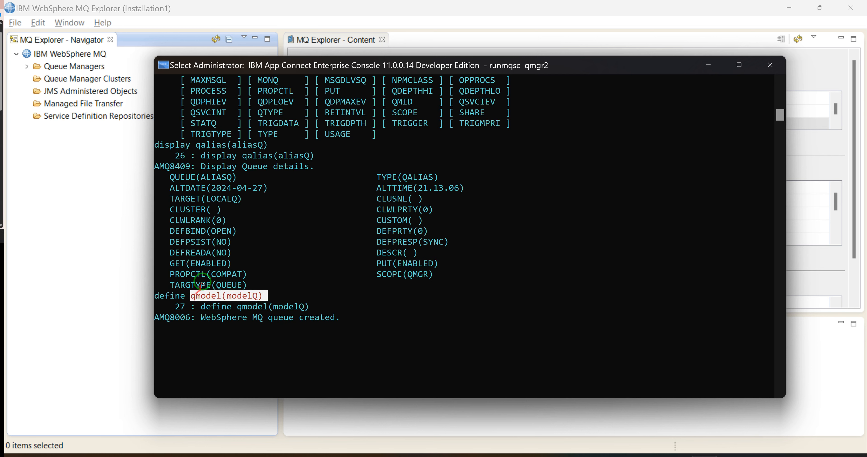
{"action": "right_click", "coordinate": [229, 297]}
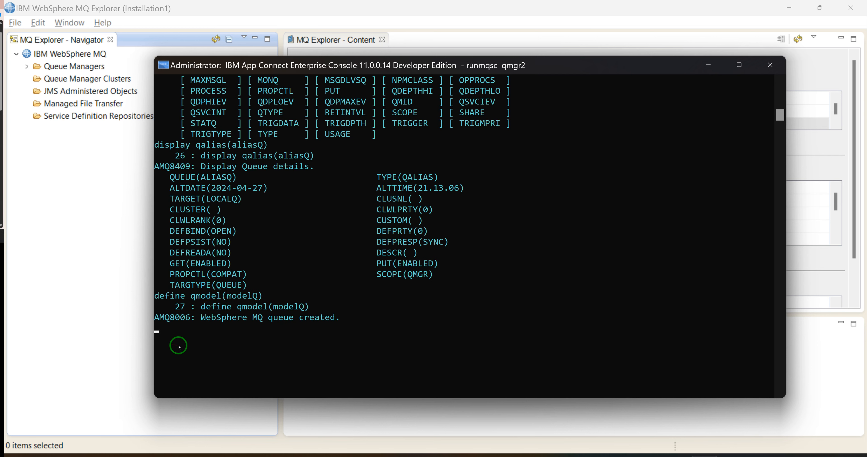
{"action": "type", "text": "display"}
{"action": "right_click", "coordinate": [179, 346]}
{"action": "key", "text": "Return"}
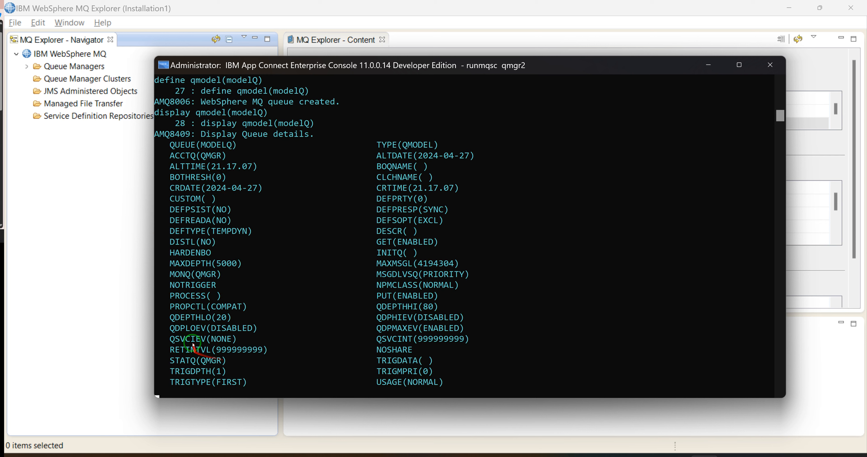
{"action": "left_click", "coordinate": [1, 176]}
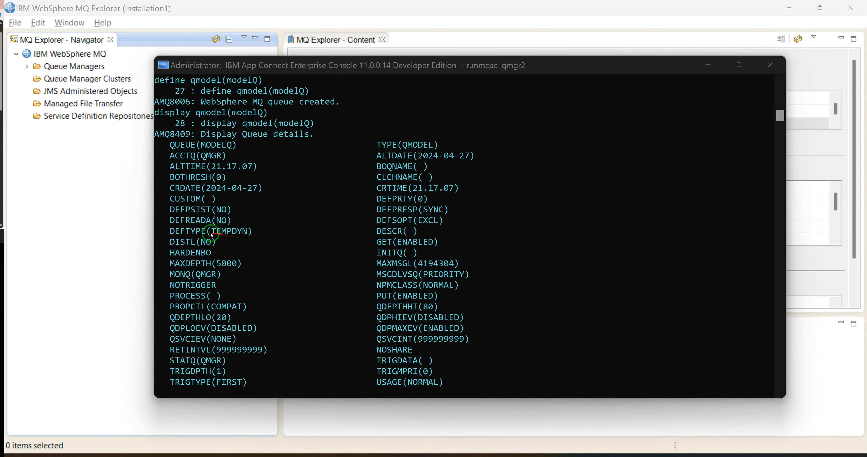
- Examine the DEFTYPE attribute in the model queue's displayed details and review the surrounding command output
{"action": "left_click", "coordinate": [179, 233]}
{"action": "left_click", "coordinate": [177, 232]}
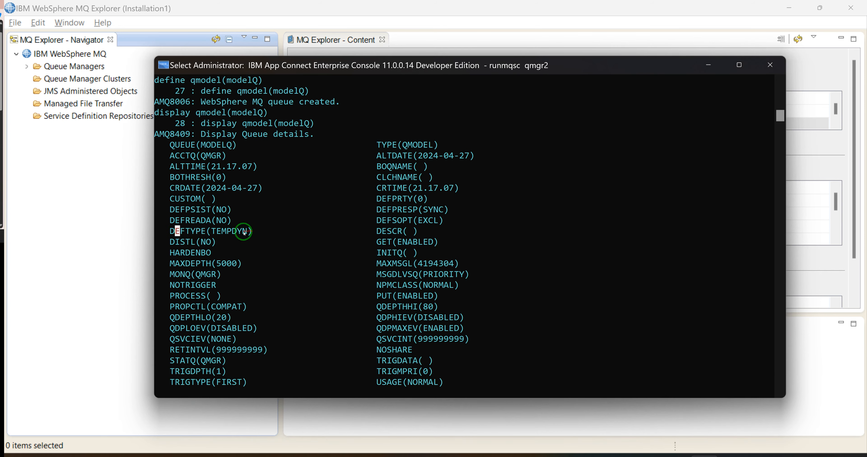
{"action": "scroll", "coordinate": [215, 201], "scroll_direction": "up", "scroll_amount": 3}
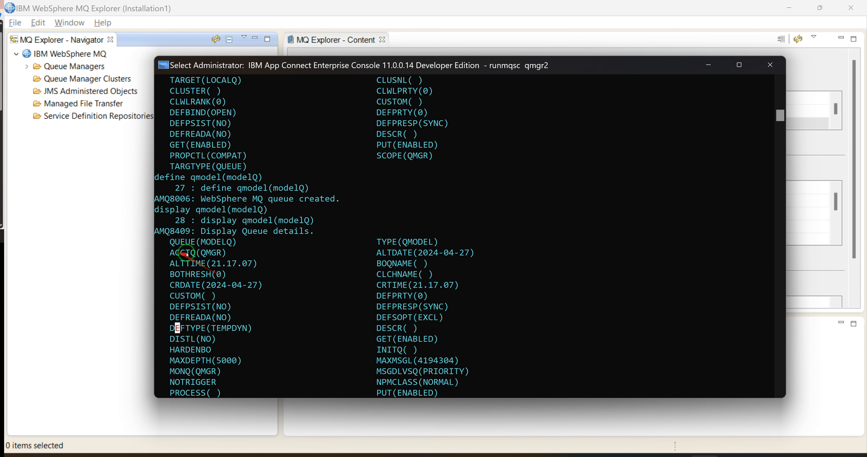
{"action": "scroll", "coordinate": [235, 266], "scroll_direction": "up", "scroll_amount": 2}
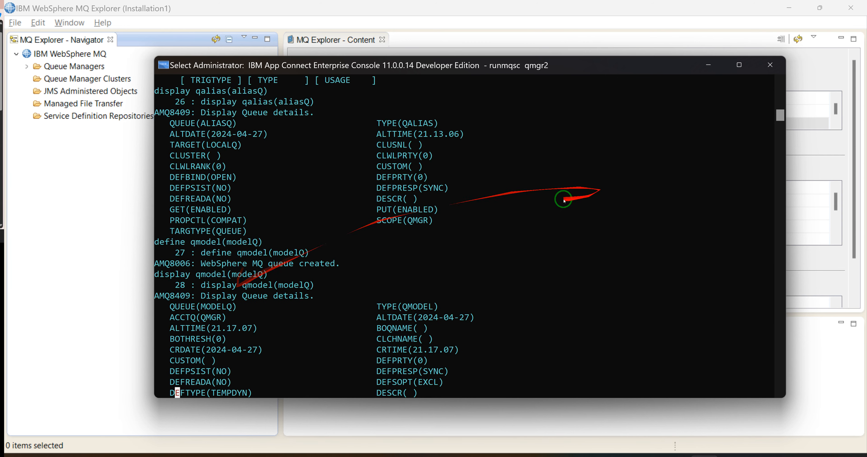
{"action": "scroll", "coordinate": [266, 267], "scroll_direction": "down", "scroll_amount": 4}
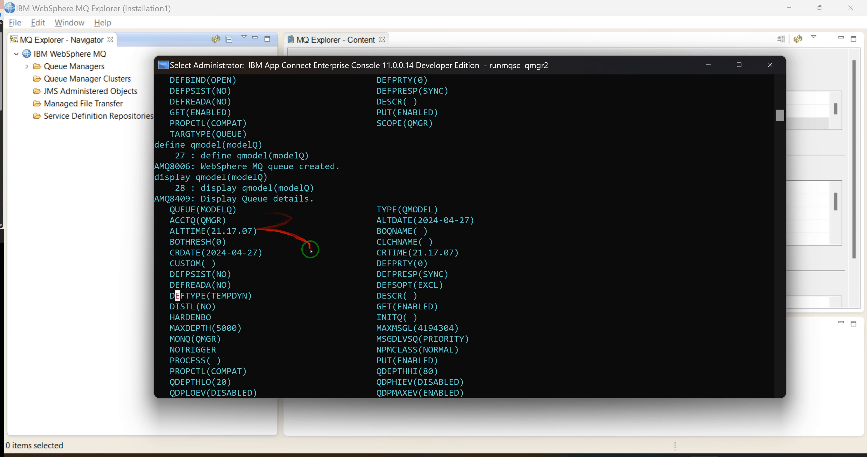
- Switch to MQ Explorer, list the queues of qmgr2 and open the properties of REMOTEQ
{"action": "left_click", "coordinate": [708, 65]}
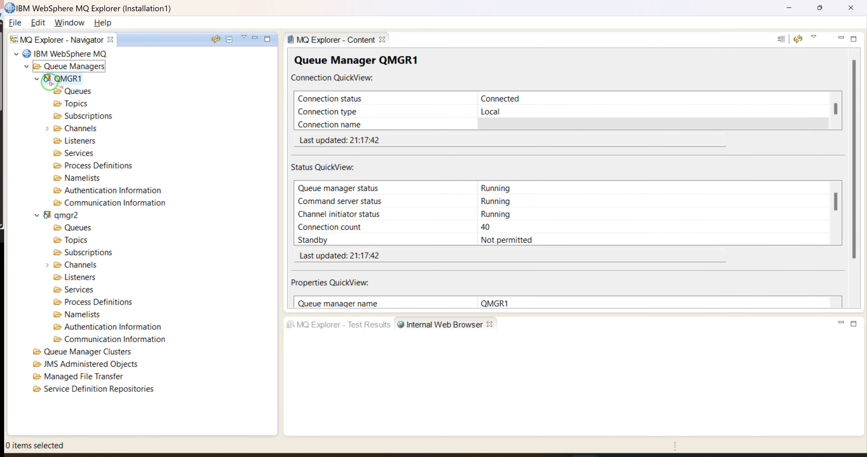
{"action": "left_click", "coordinate": [36, 78]}
{"action": "left_click", "coordinate": [59, 92]}
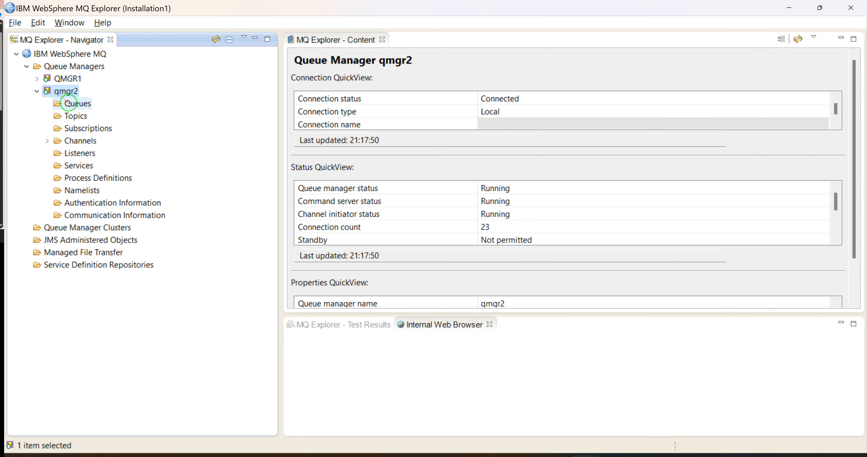
{"action": "left_click", "coordinate": [78, 104]}
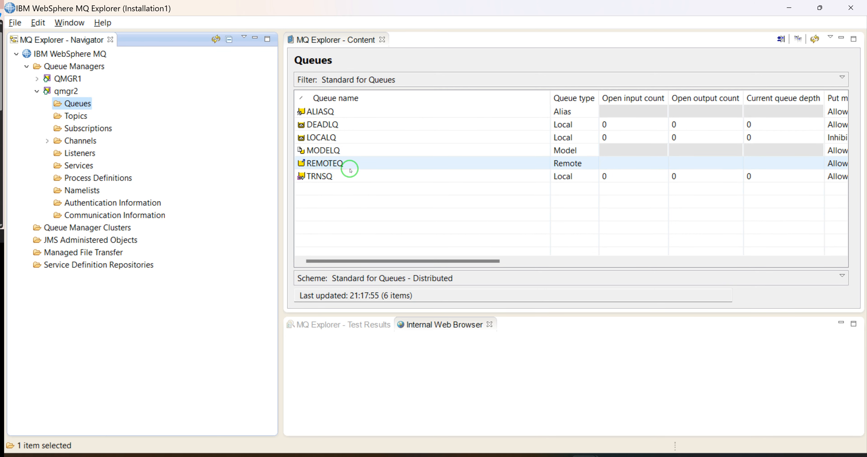
{"action": "right_click", "coordinate": [324, 167]}
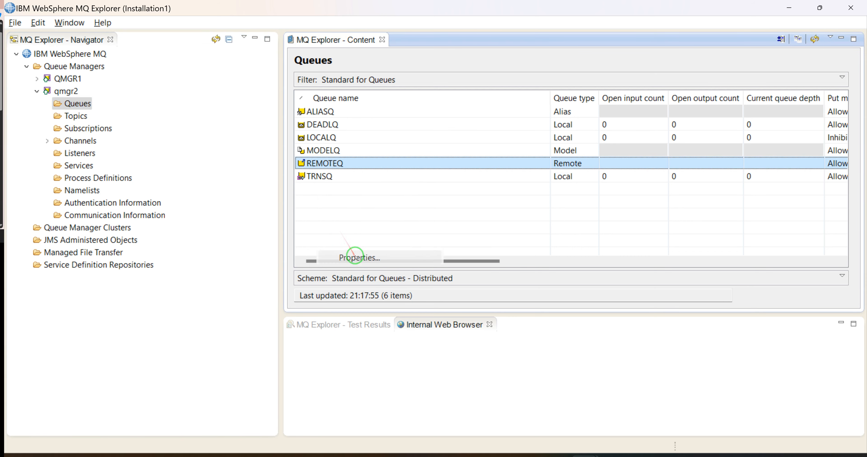
{"action": "left_click", "coordinate": [355, 255]}
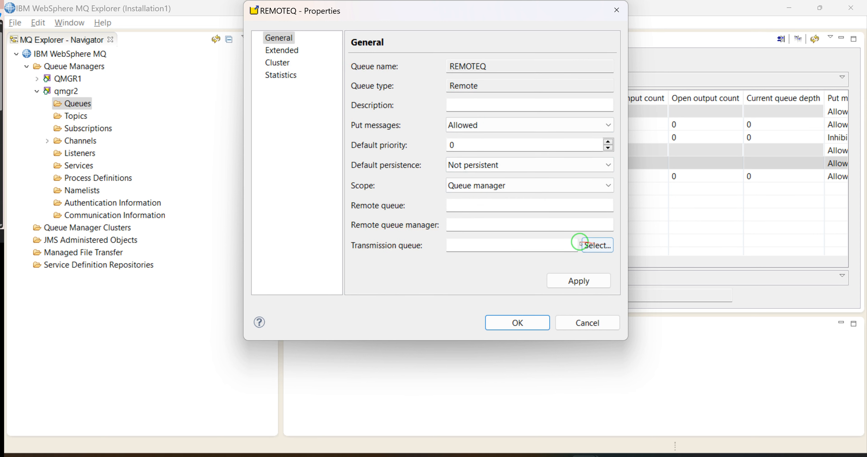
{"action": "left_click", "coordinate": [596, 245]}
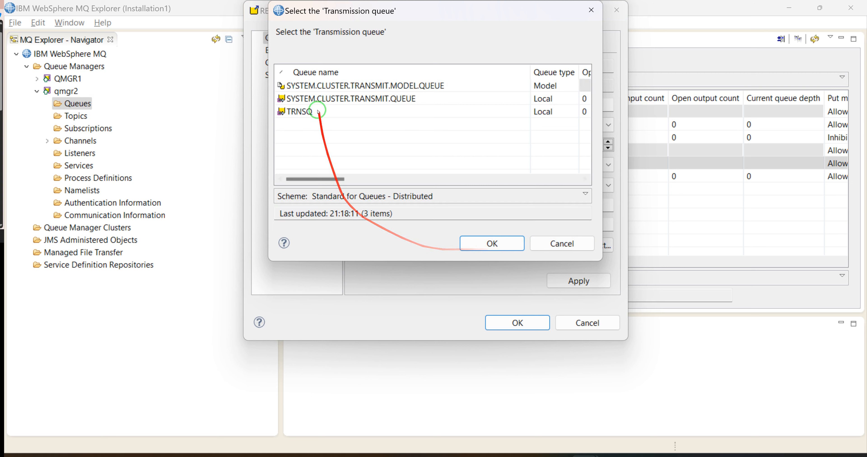
{"action": "left_click", "coordinate": [299, 111]}
{"action": "left_click", "coordinate": [562, 243]}
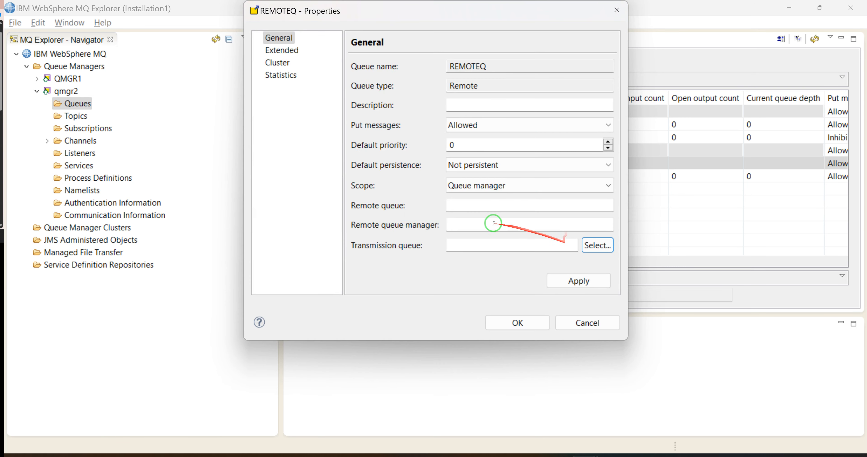
- Set REMOTEQ's remote queue to RQ, remote queue manager to QMGR1 and transmission queue to TRNSQ, and save the properties
{"action": "left_click", "coordinate": [453, 204]}
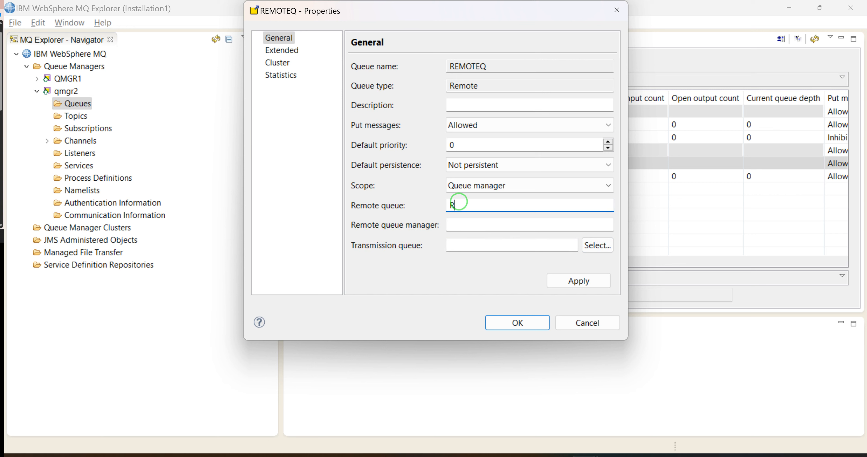
{"action": "left_click", "coordinate": [472, 225]}
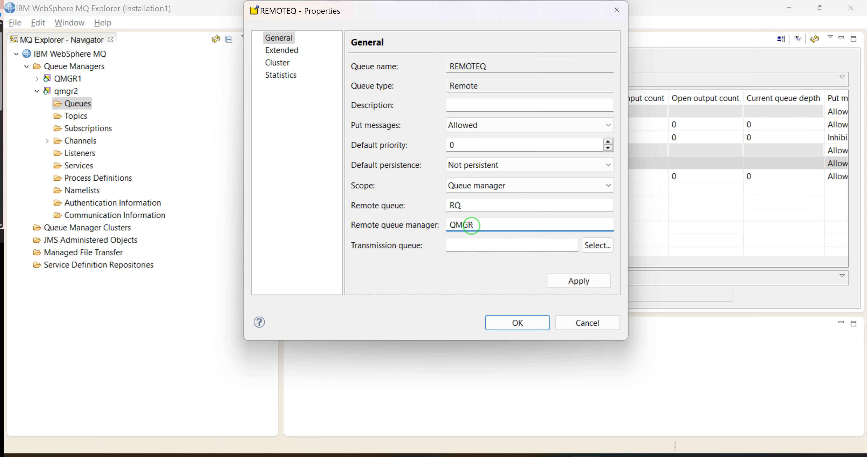
{"action": "left_click", "coordinate": [461, 243]}
{"action": "left_click", "coordinate": [597, 245]}
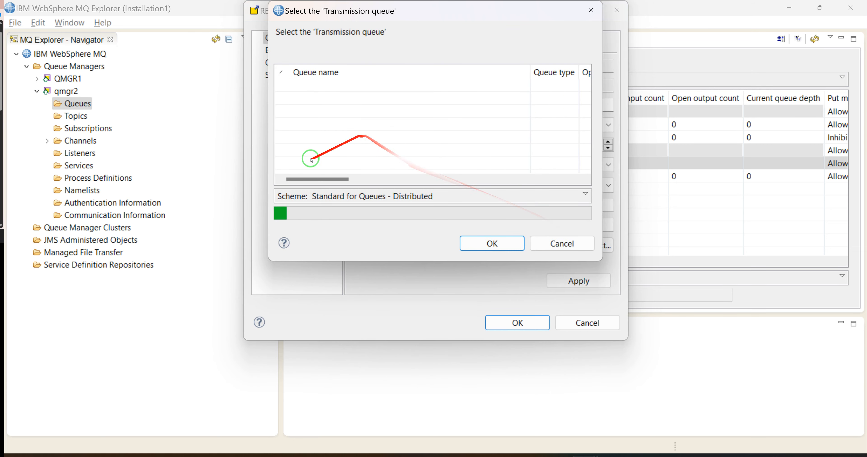
{"action": "left_click", "coordinate": [301, 111]}
{"action": "left_click", "coordinate": [488, 243]}
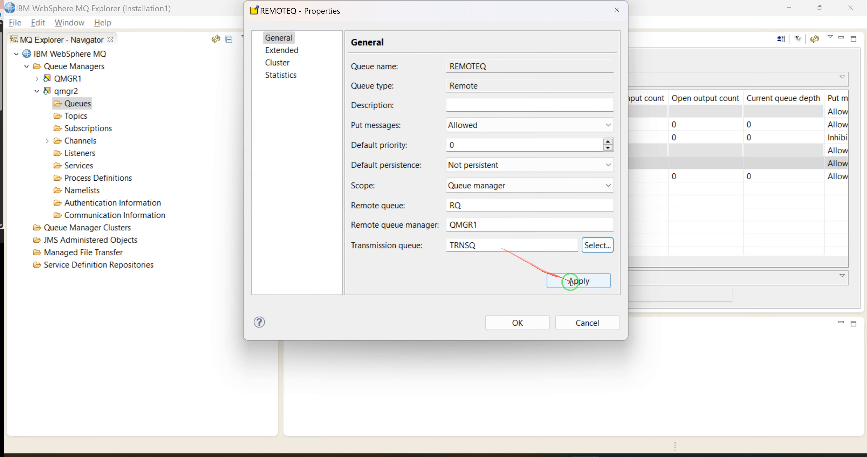
{"action": "left_click", "coordinate": [578, 280]}
{"action": "left_click", "coordinate": [517, 322]}
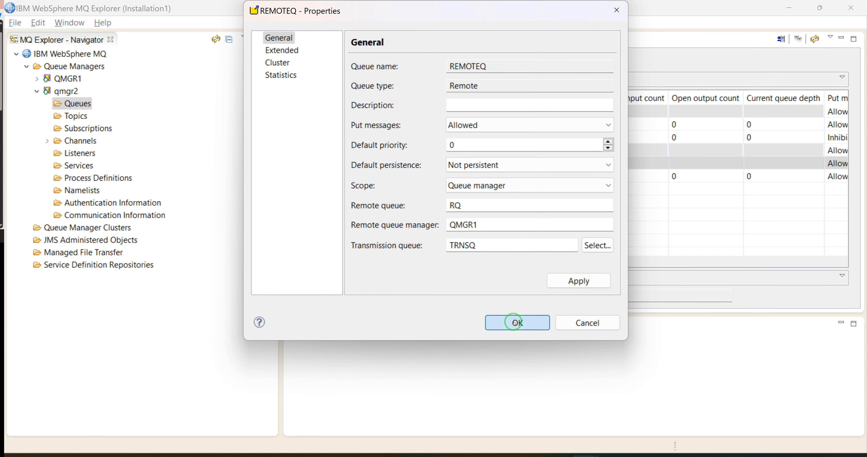
- Reopen REMOTEQ's properties to check its remote queue, remote queue manager and transmission queue settings
{"action": "left_click", "coordinate": [300, 163]}
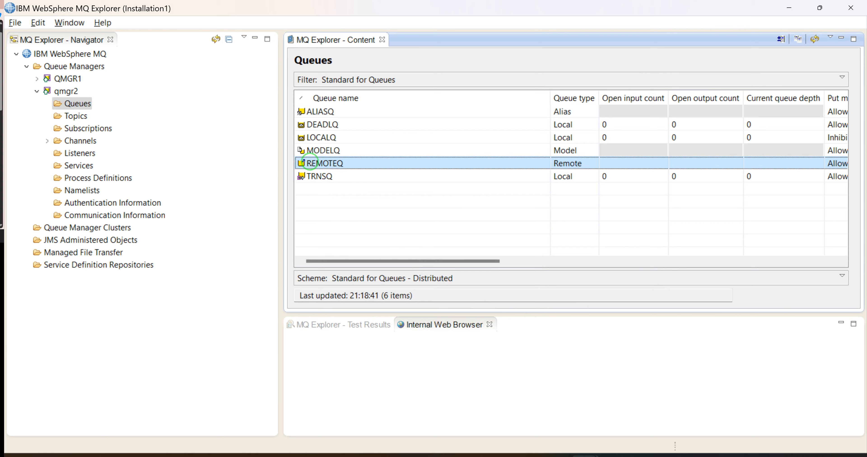
{"action": "right_click", "coordinate": [322, 164]}
{"action": "left_click", "coordinate": [367, 258]}
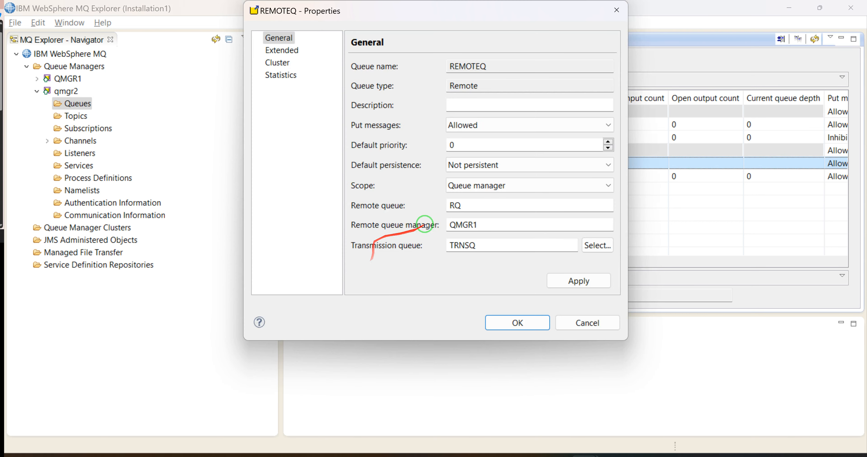